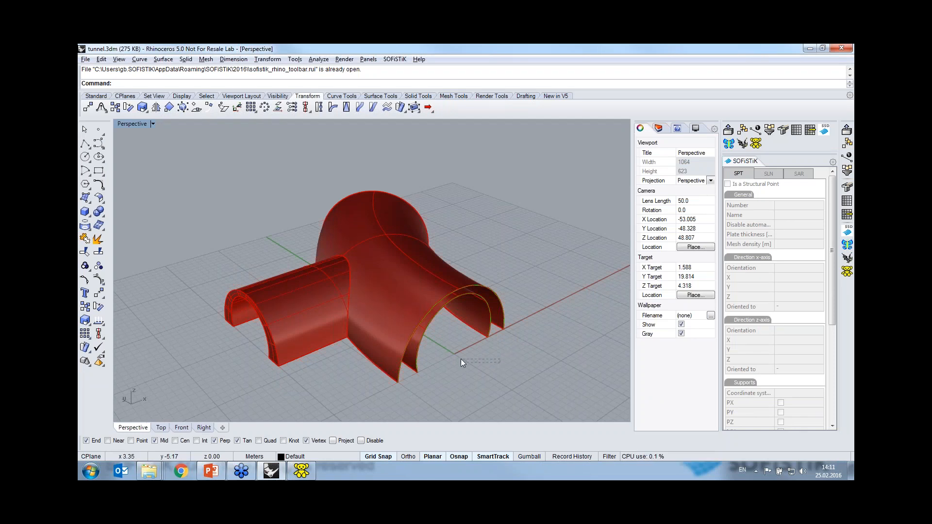
- Examine the tunnel junction from several sides and from below, including its inner surface and the small surface at the branch connection
mouse_move(462, 360)
right_mouse_down()
mouse_move(475, 362)
mouse_move(460, 348)
right_mouse_up()
scroll(425, 347, "up", 2)
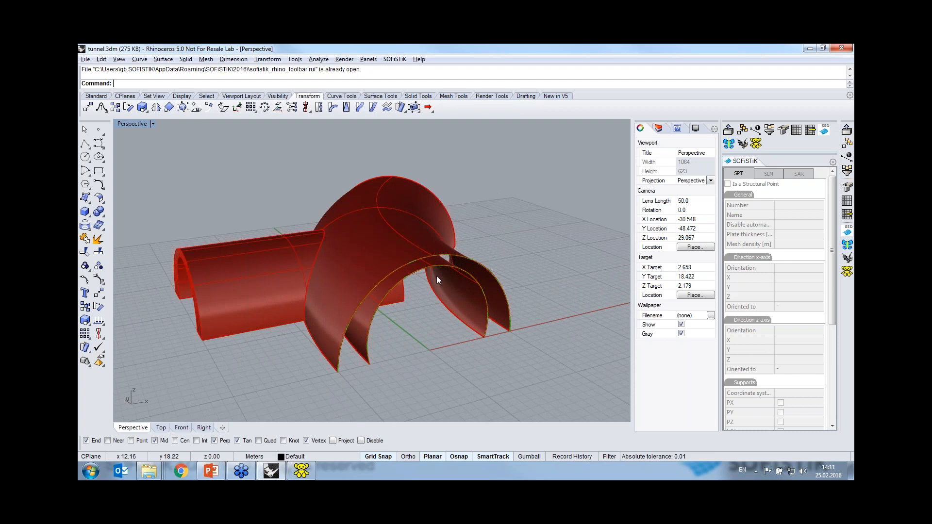
right_click_drag(522, 271, 458, 327)
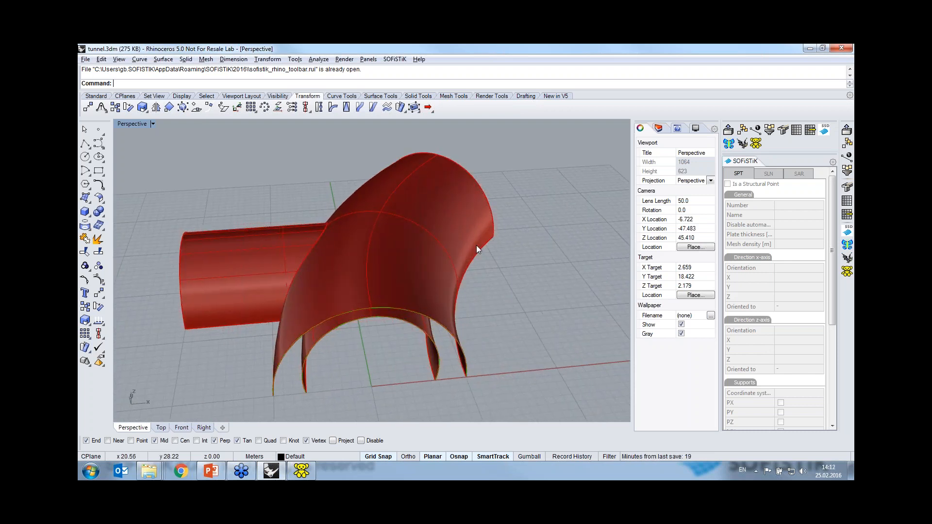
right_click_drag(249, 357, 227, 307)
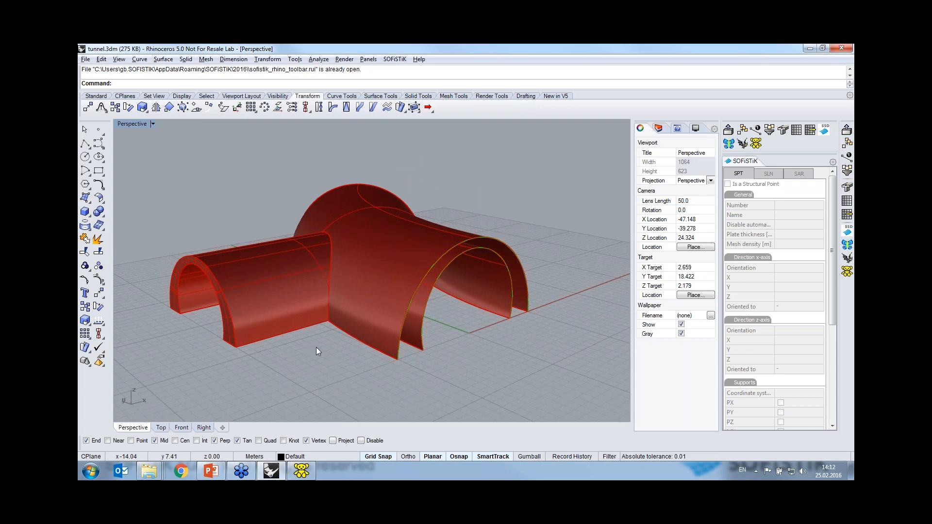
right_click_drag(316, 347, 316, 296)
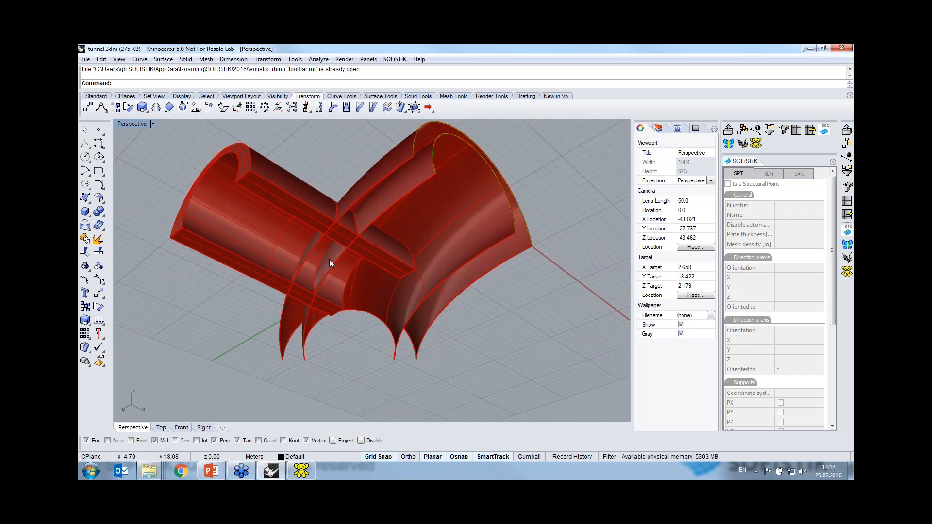
left_click(329, 259)
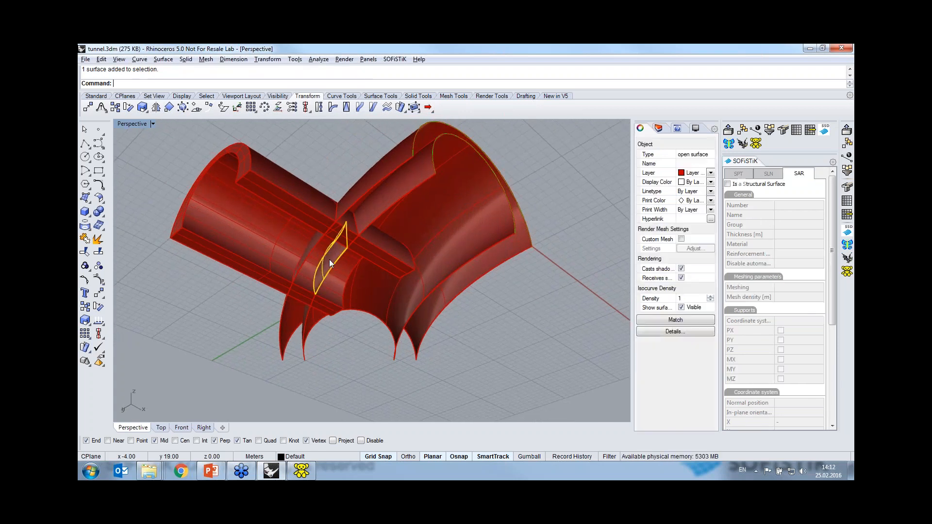
left_click(372, 213)
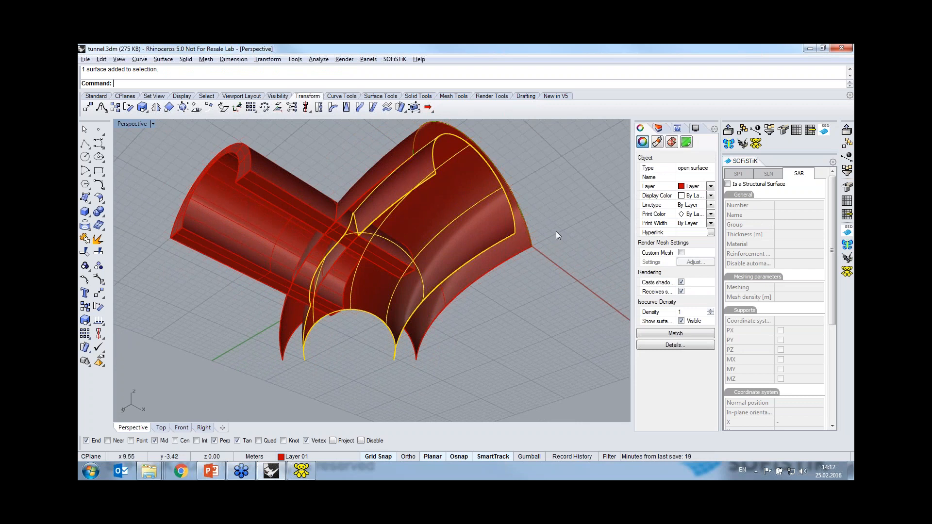
left_click(578, 216)
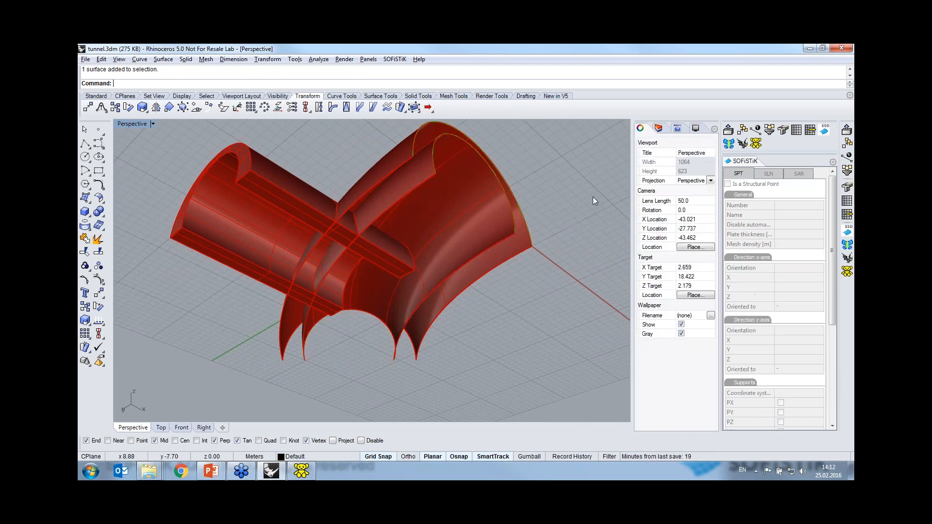
- Hide Layer 04 with the side branch surfaces and show Layer 02 with its curves
left_click(660, 129)
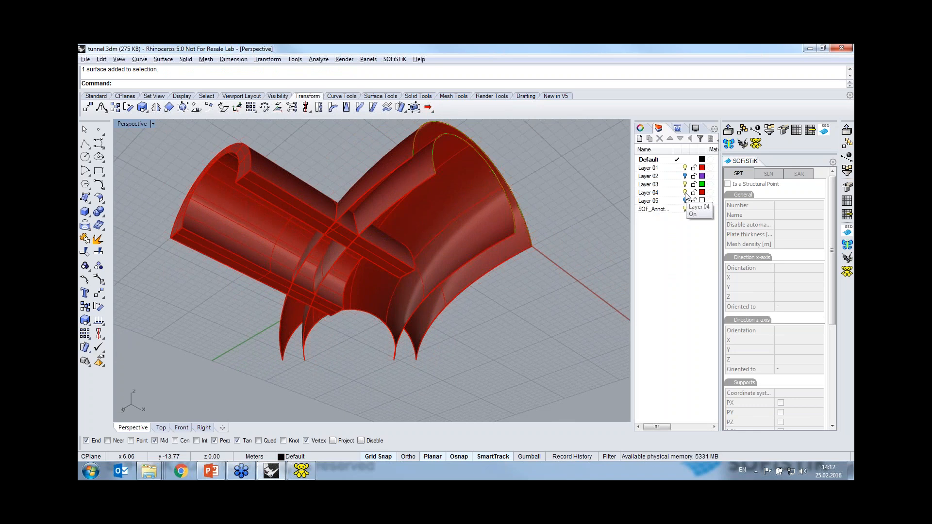
left_click(685, 194)
left_click(685, 193)
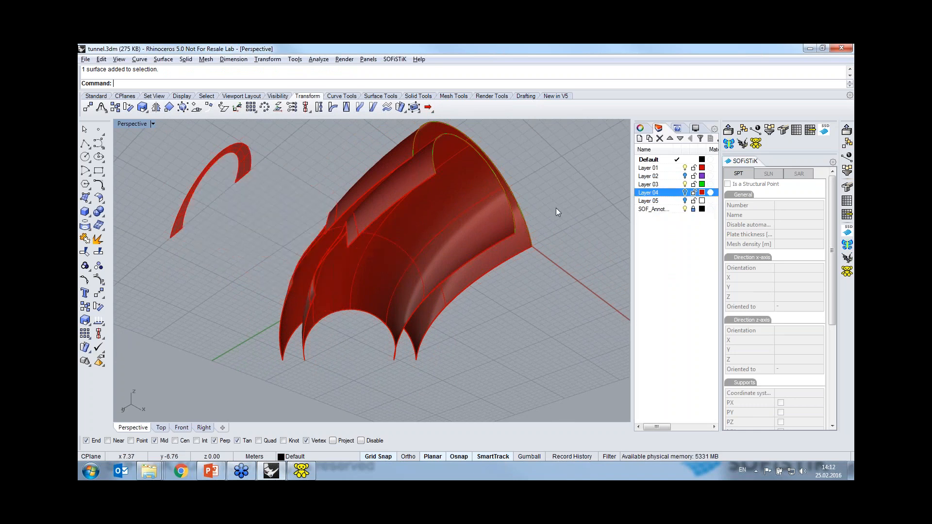
right_click_drag(553, 181, 520, 287)
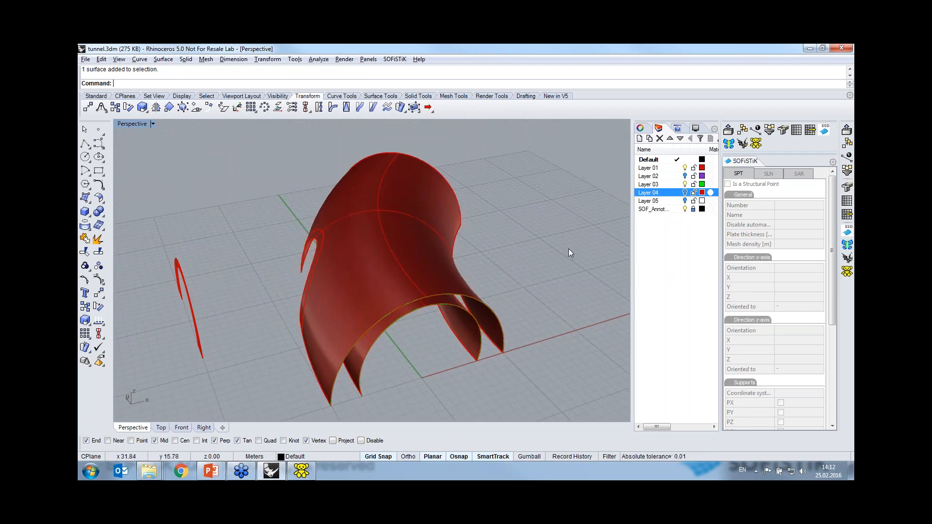
left_click(685, 176)
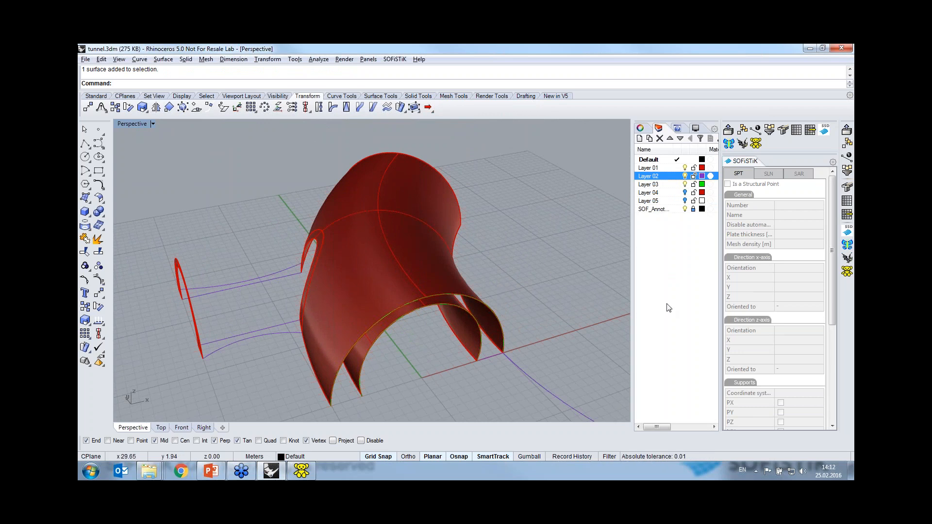
right_click_drag(494, 251, 485, 229)
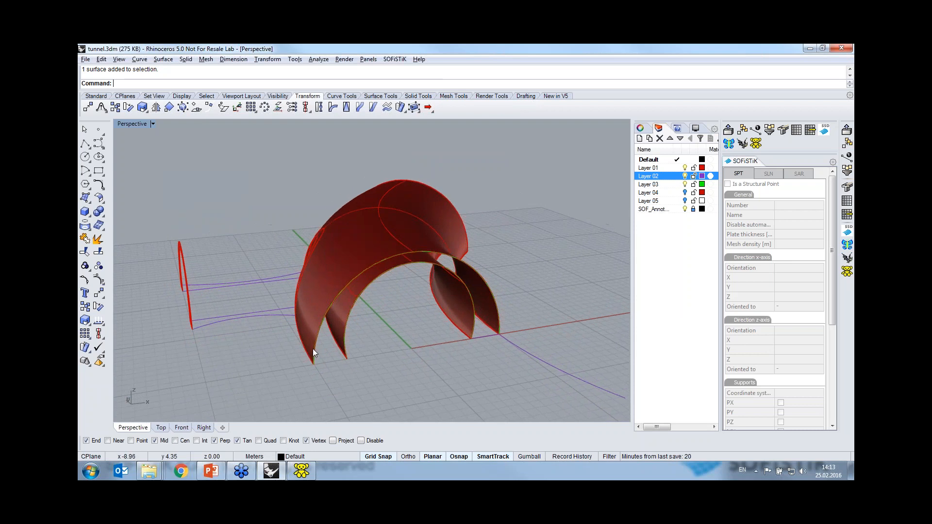
- Define the outer and the inner main tunnel surfaces as structural surfaces, starting with the outer one
left_click(398, 231)
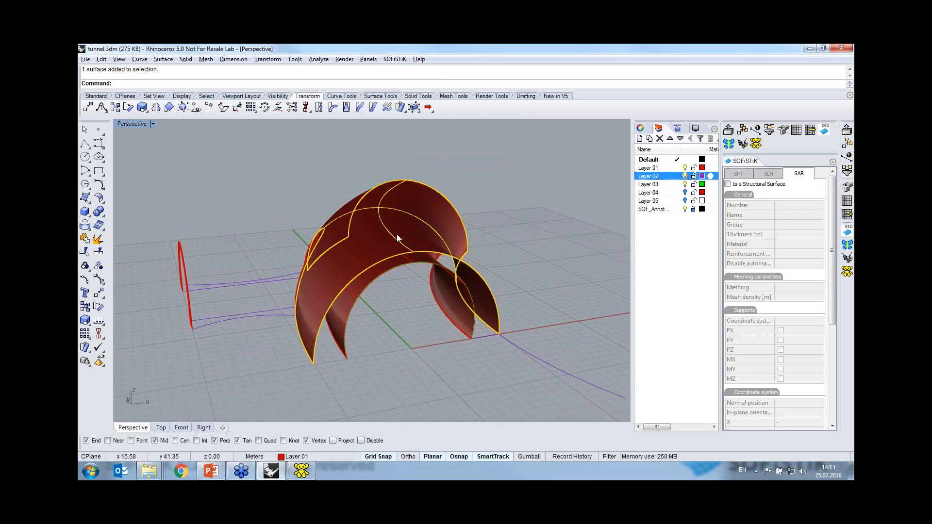
left_click(728, 185)
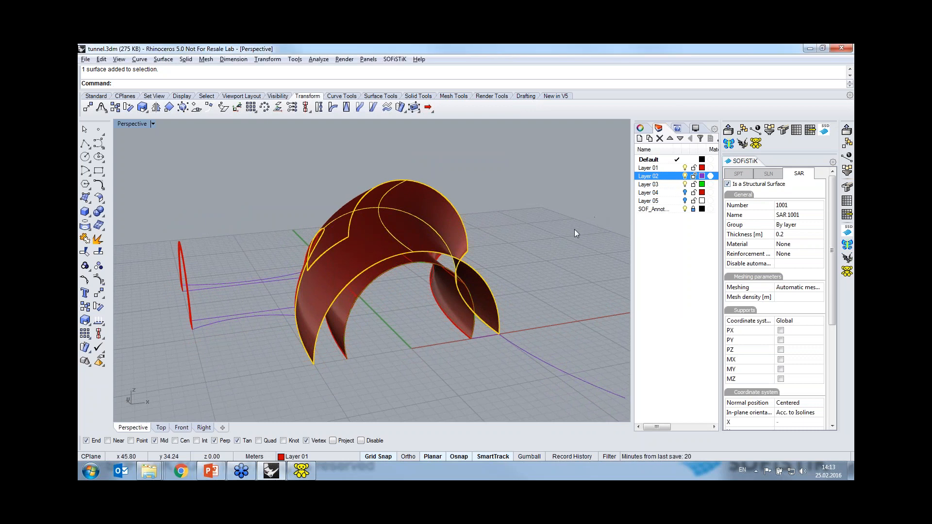
left_click(401, 261)
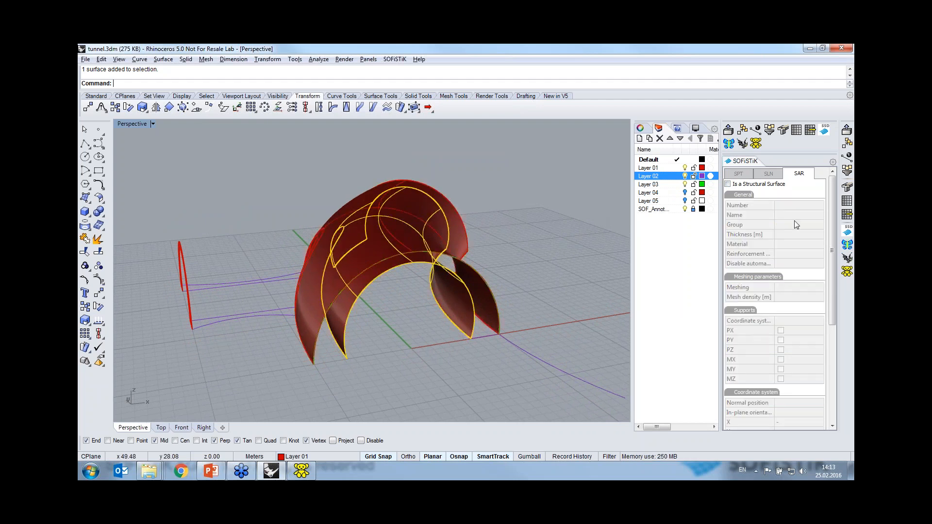
left_click(728, 185)
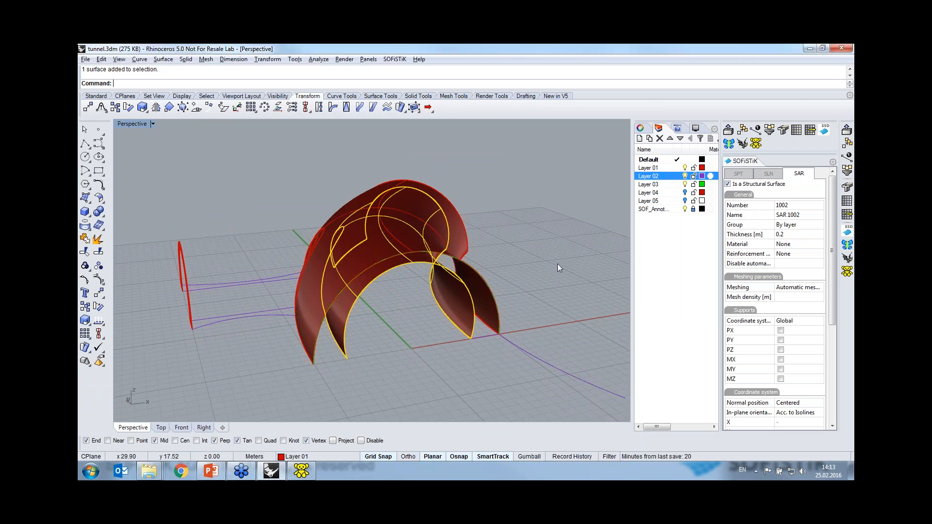
- Add the advanced CADINP command "sars reft >sar ref 1001" to the inner structural surface
right_click_drag(543, 269, 554, 251)
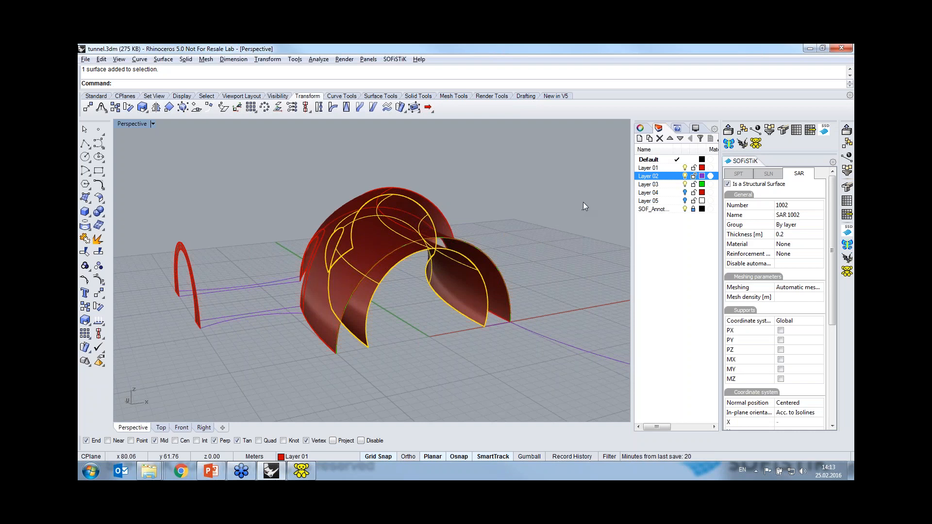
left_click_drag(831, 212, 829, 308)
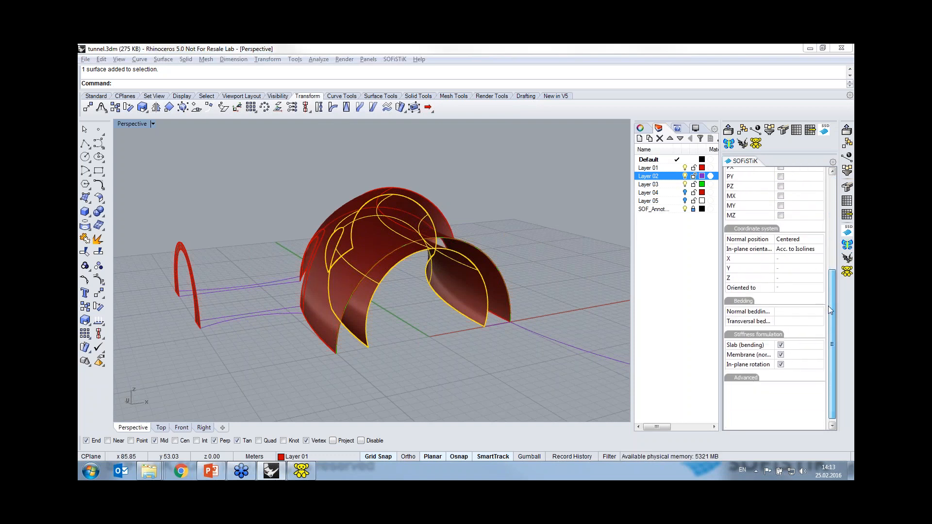
left_click(743, 378)
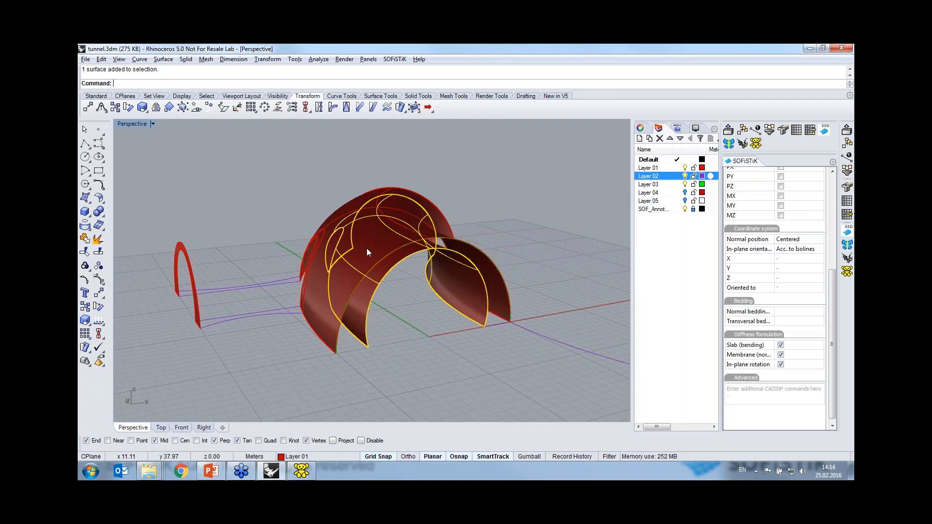
left_click_drag(834, 288, 831, 208)
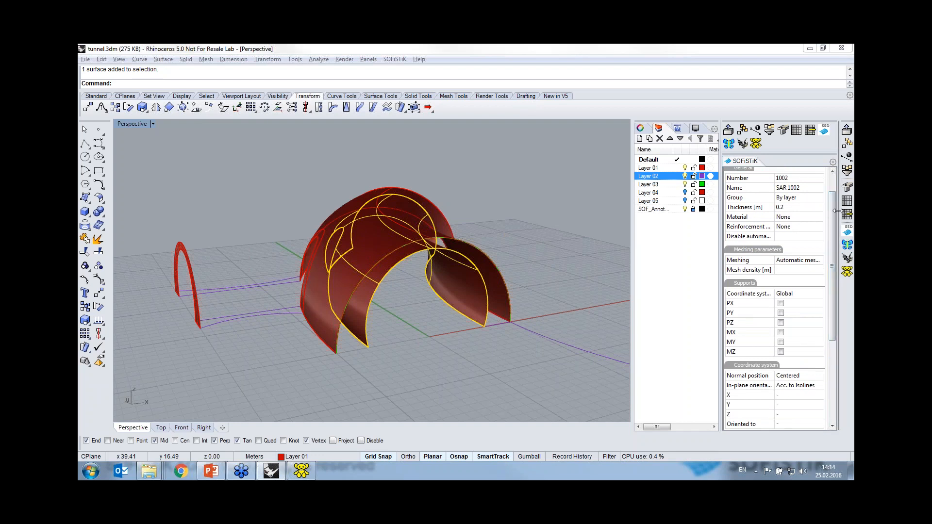
left_click_drag(836, 217, 837, 299)
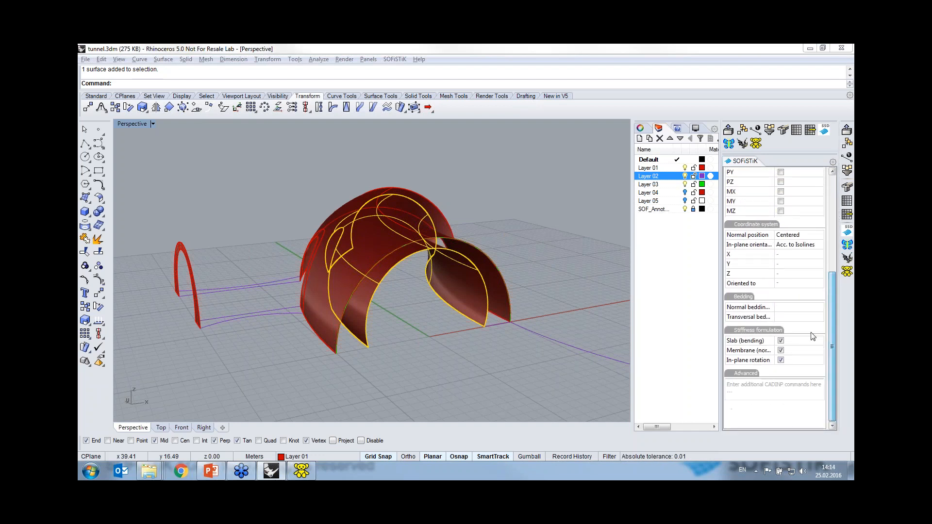
left_click(768, 389)
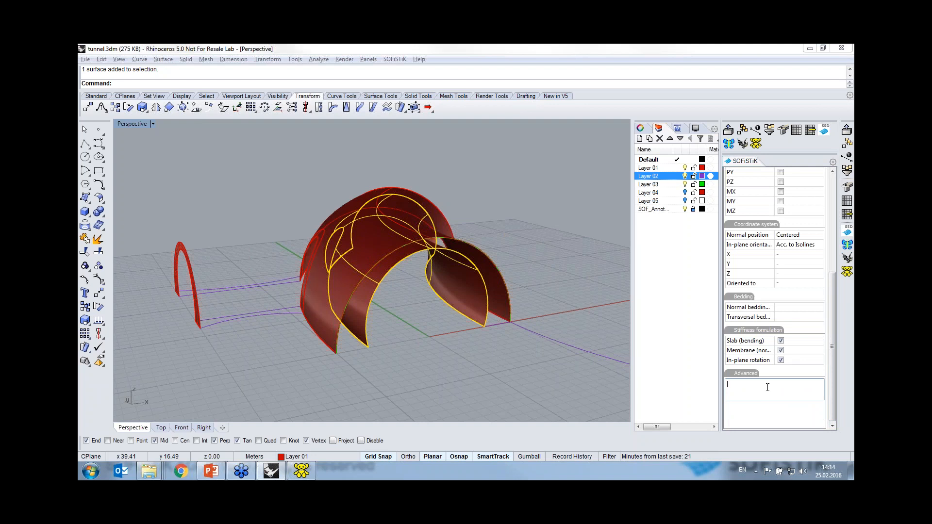
type("sars reft >sar ref 1001")
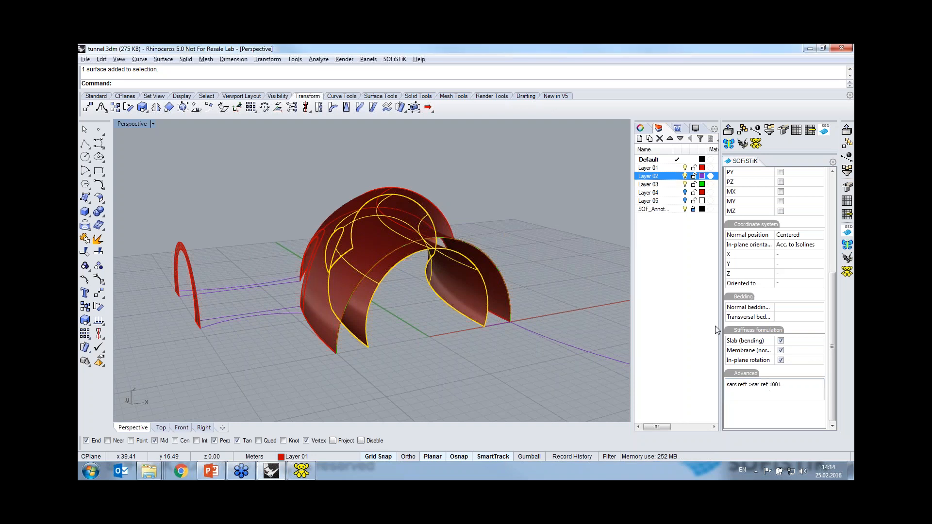
left_click(564, 292)
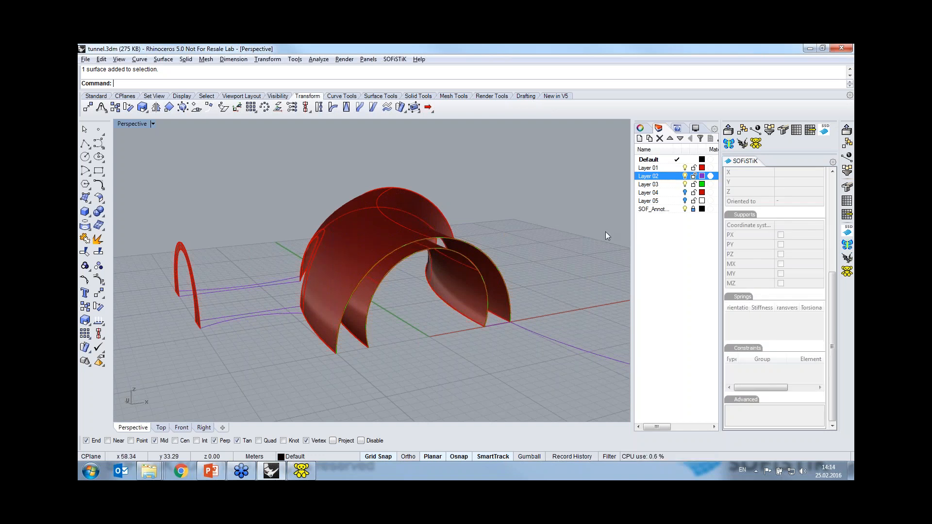
- Export the entire system to an automatically created SOFiSTiK project and execute the tunnel.dat calculation
left_click_drag(832, 280, 825, 173)
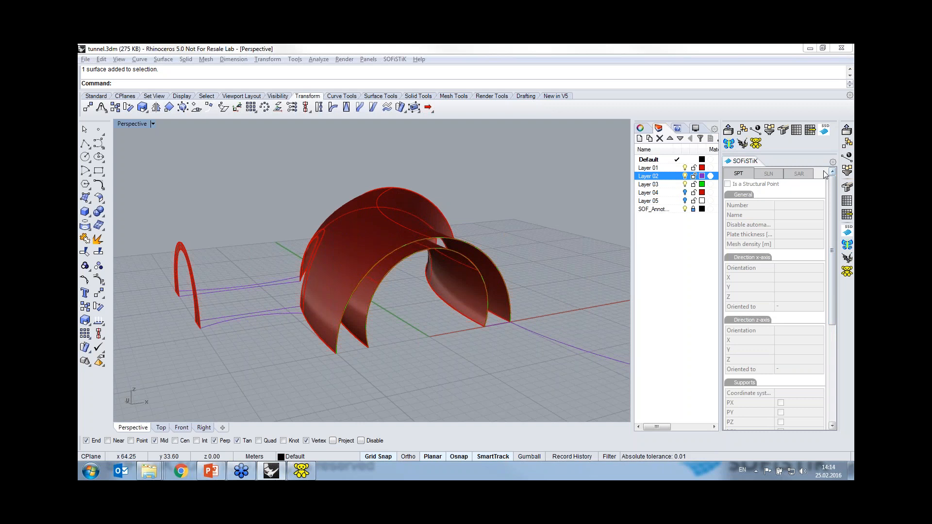
left_click(847, 130)
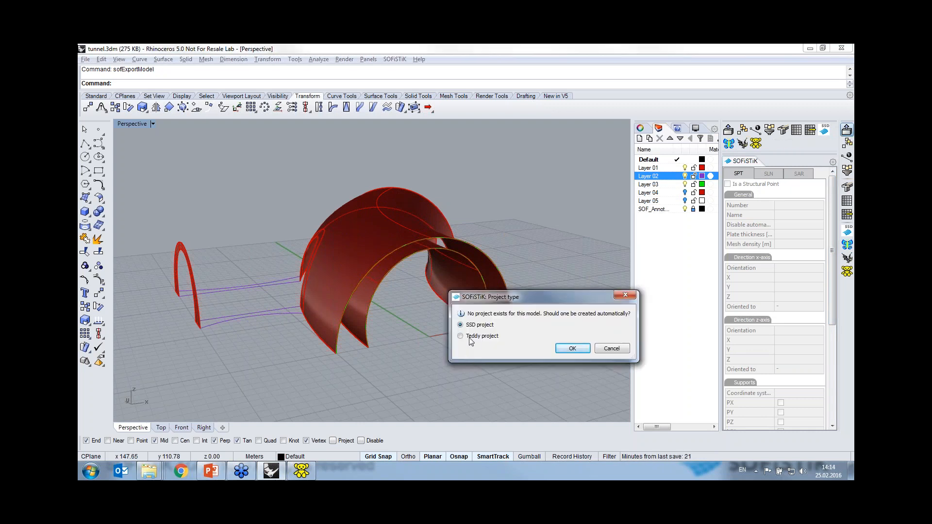
left_click(571, 349)
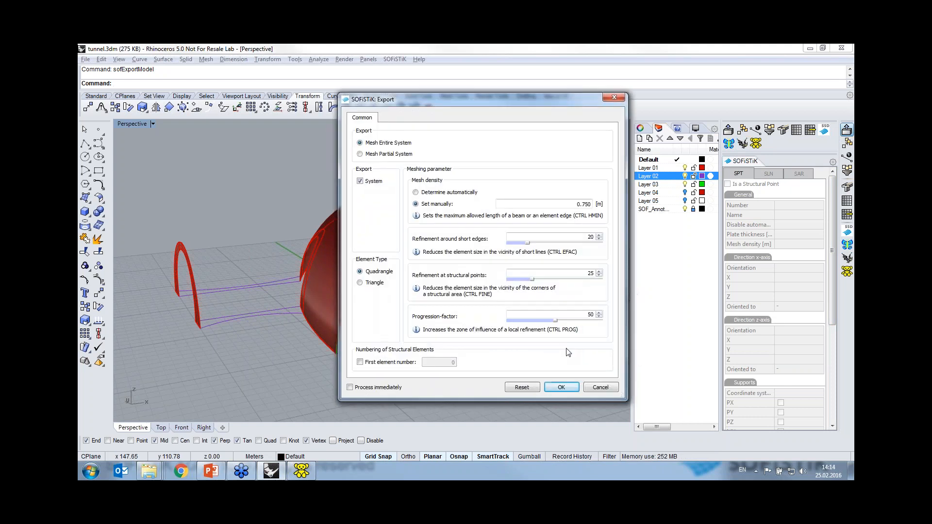
left_click(552, 388)
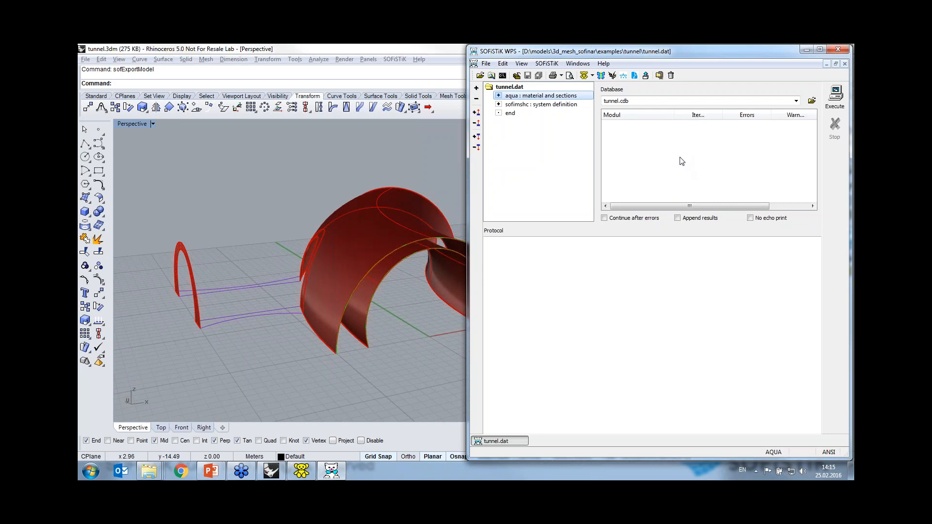
left_click(834, 102)
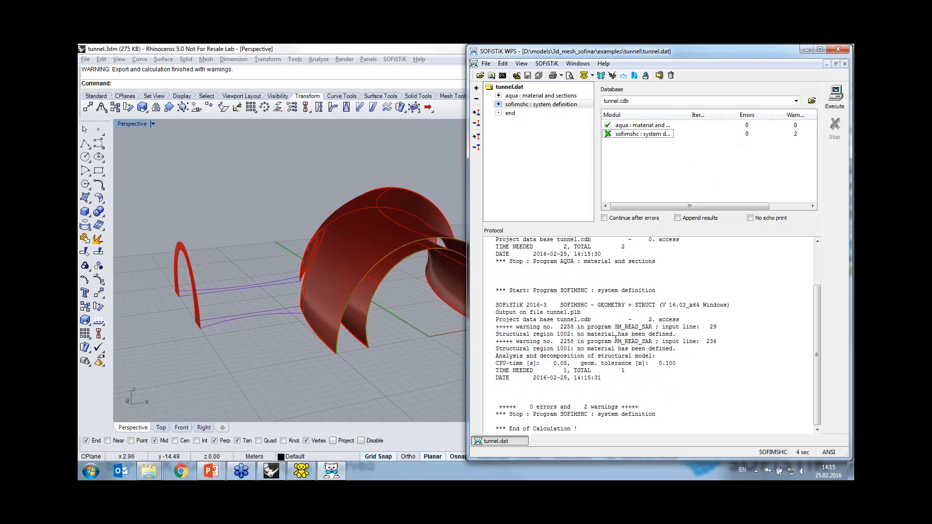
- Back in Rhino, assign material 1: C 20/25 to both main tunnel surfaces together and edit their thickness
left_click(420, 369)
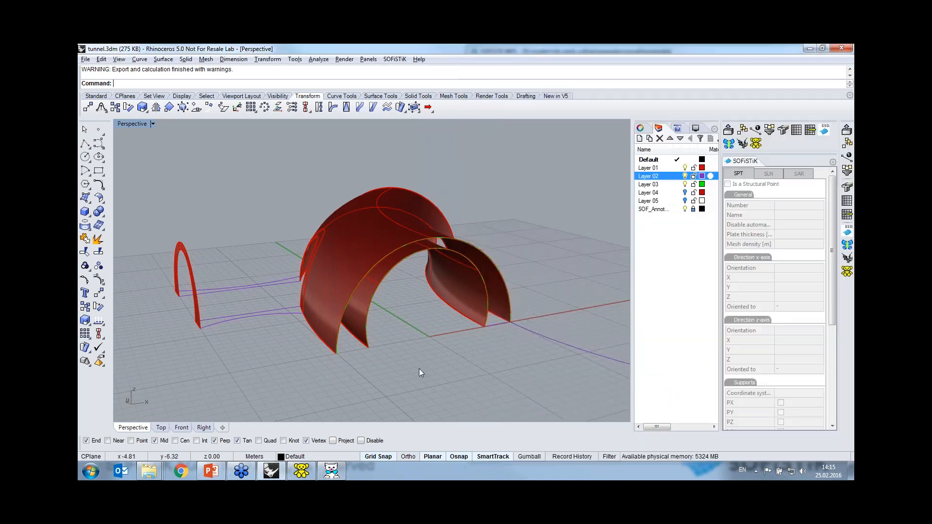
left_click(360, 232)
left_click(378, 272, "shift")
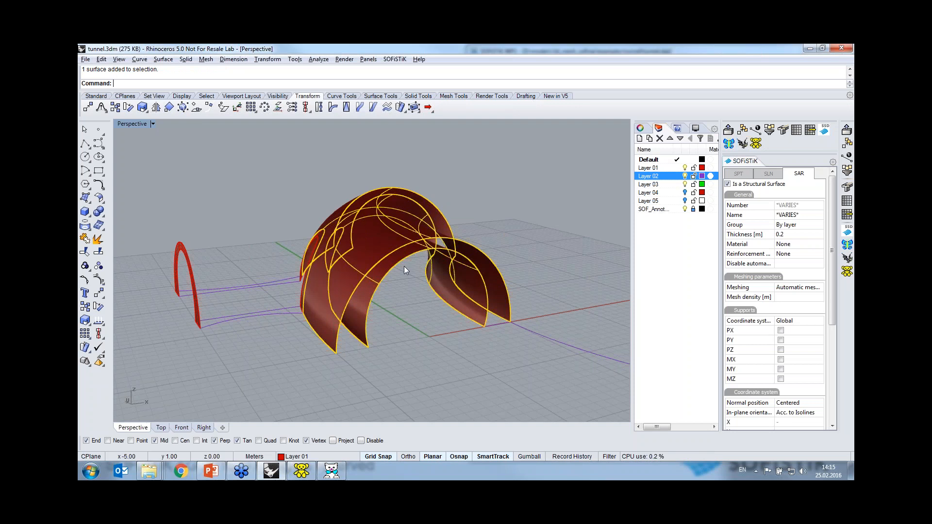
left_click(806, 244)
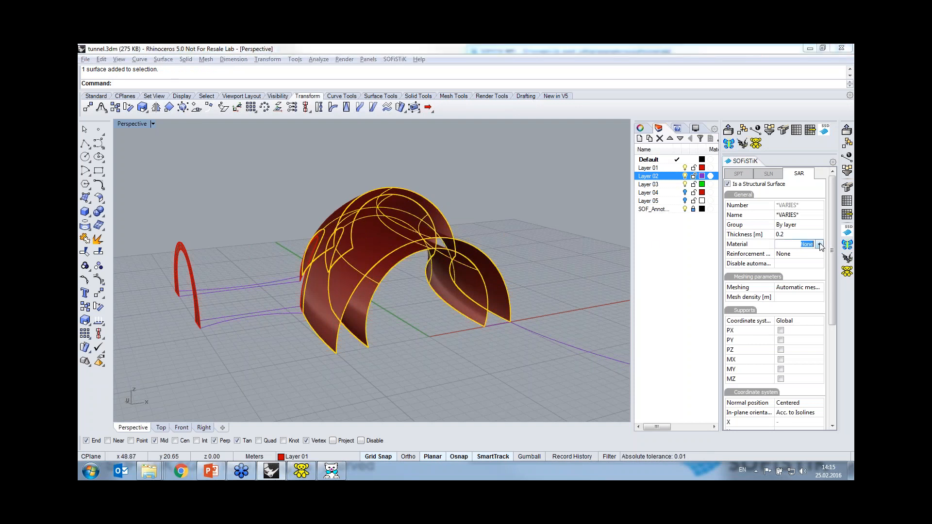
left_click(819, 244)
left_click(806, 257)
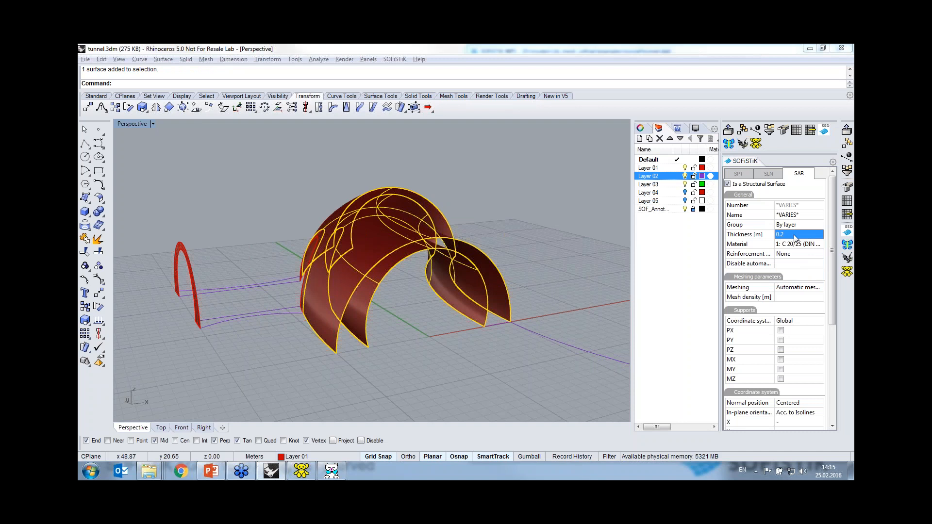
type("0")
left_click(536, 261)
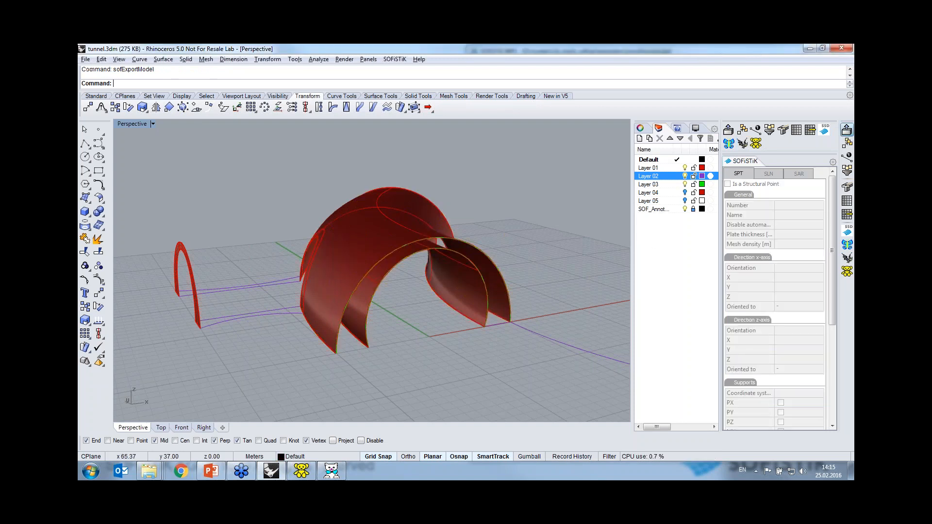
- Export the system again, execute the tunnel.dat calculation and examine the mesh of both tunnel surfaces in Animator
left_click(846, 130)
left_click(561, 387)
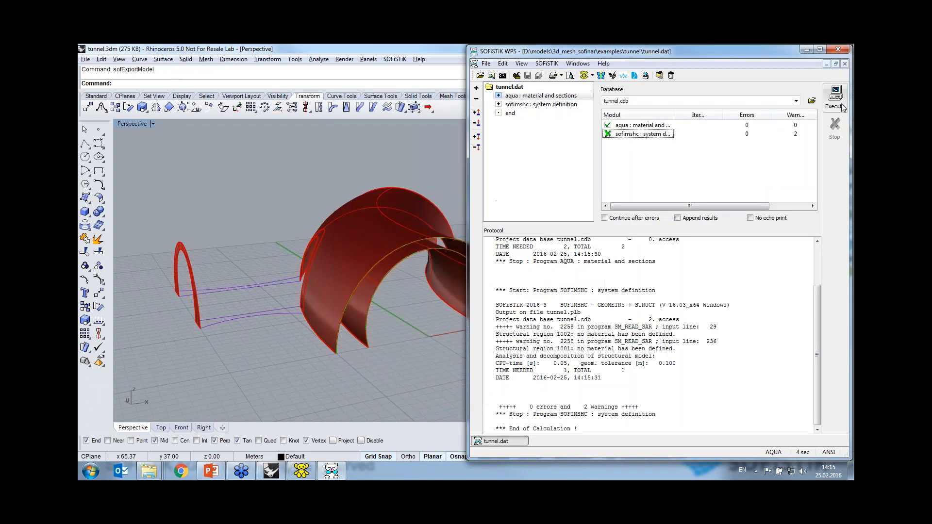
left_click(841, 104)
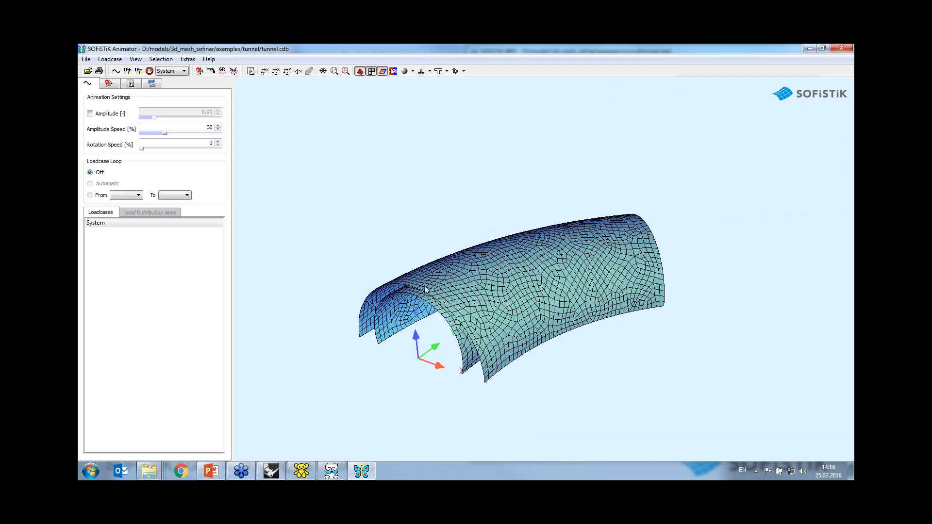
left_click_drag(425, 291, 469, 292)
left_click_drag(496, 371, 531, 358)
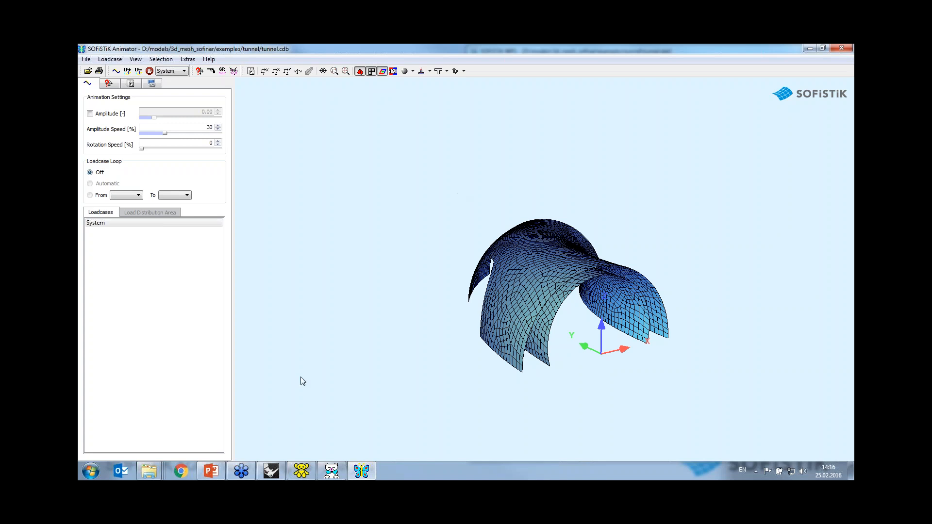
- Open tunnel.dat in Teddy and set the gdiv value on the SOFIMSHC syst line to 100000
mouse_move(311, 477)
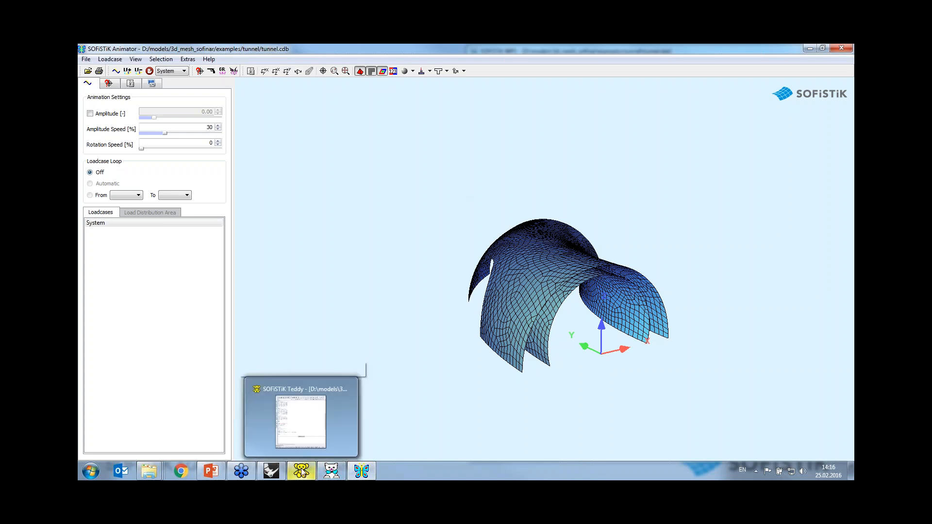
left_click(301, 420)
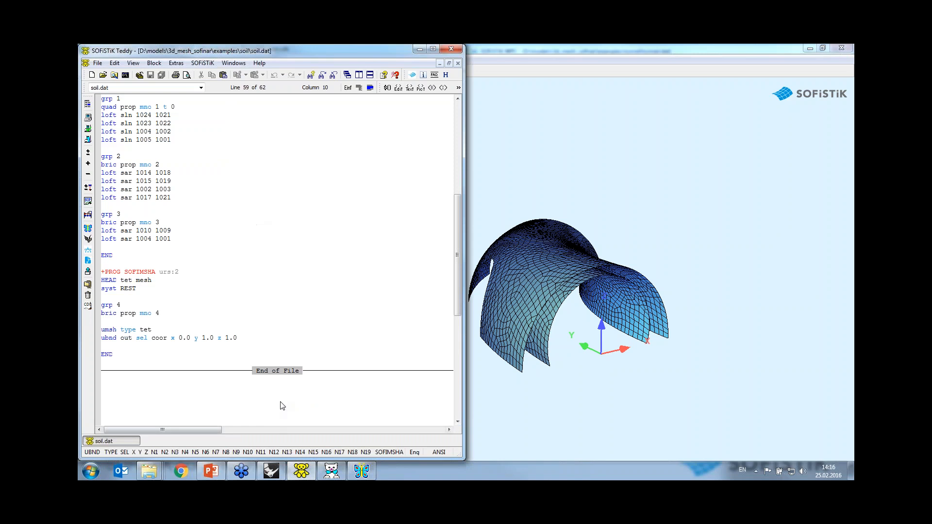
left_click(301, 471)
left_click(339, 470)
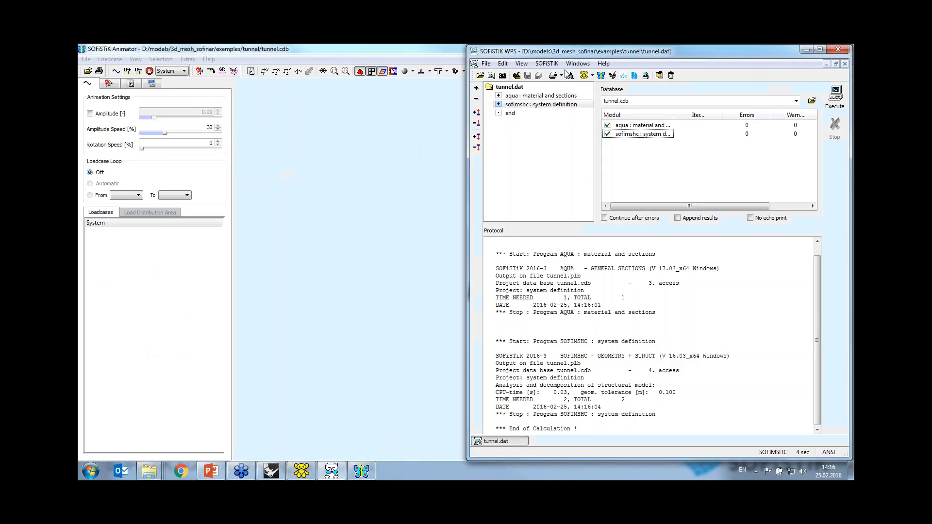
left_click(584, 75)
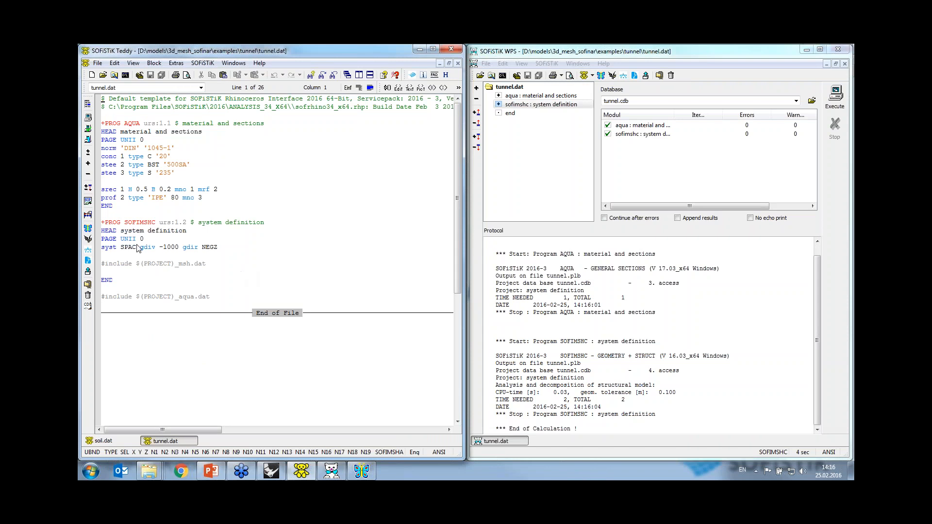
left_click_drag(159, 248, 166, 248)
type("100")
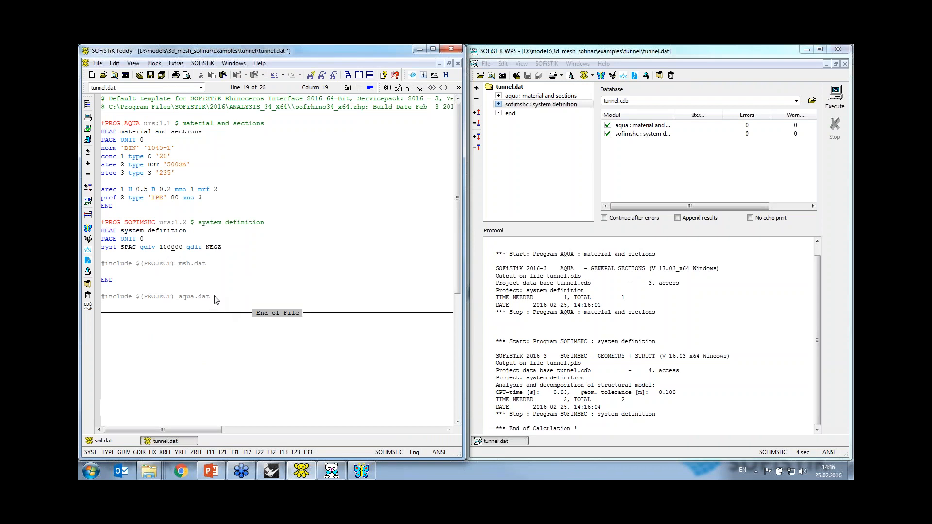
- Back in Rhino, define the short base line joining the inner and outer surfaces at the tunnel's front end as a structural curve
left_click(269, 471)
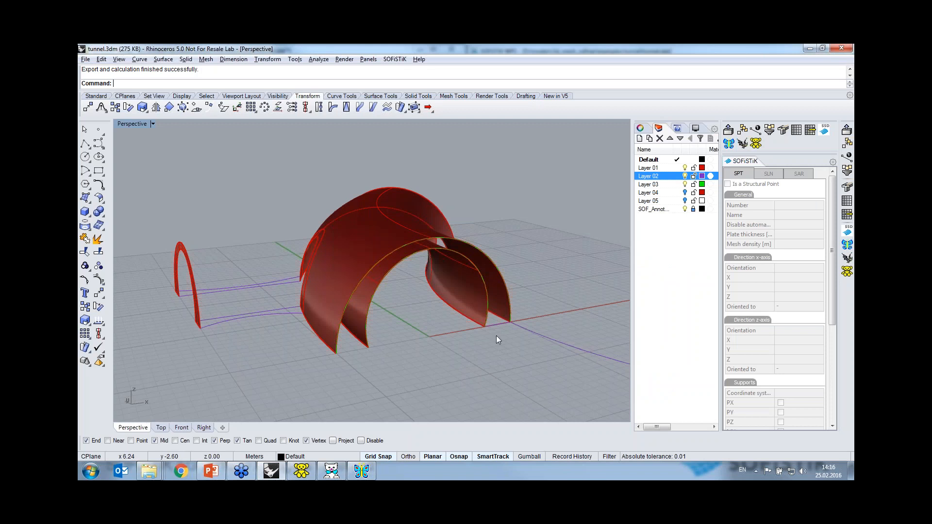
scroll(496, 336, "up", 5)
scroll(496, 336, "down", 3)
scroll(496, 336, "up", 2)
left_click(498, 314)
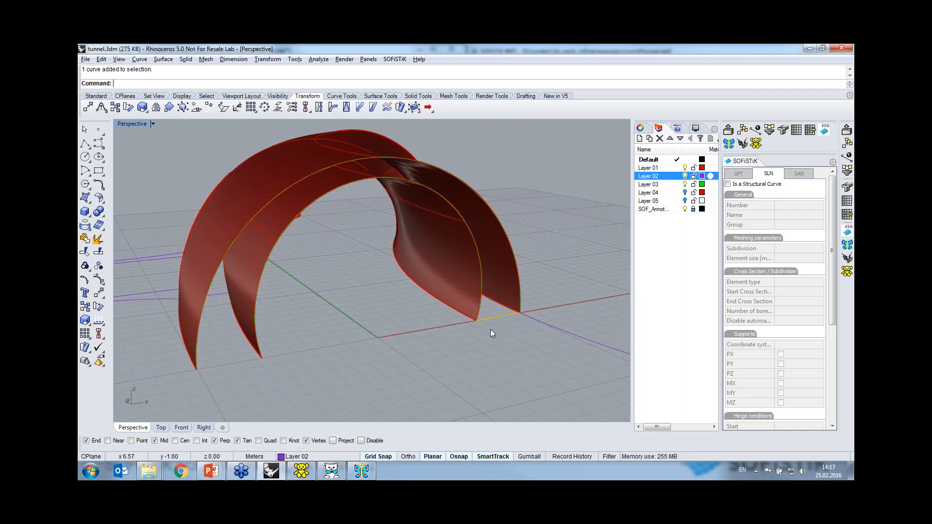
left_click(727, 184)
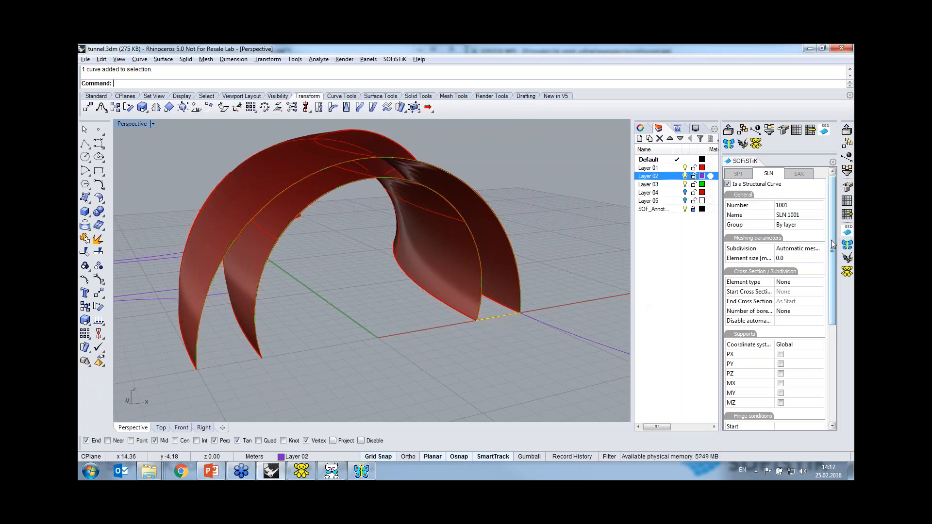
mouse_move(832, 244)
left_mouse_down()
mouse_move(832, 299)
mouse_move(832, 245)
left_mouse_up()
- Export the model to SOFiSTiK with the Mesh Entire System option
left_click(846, 130)
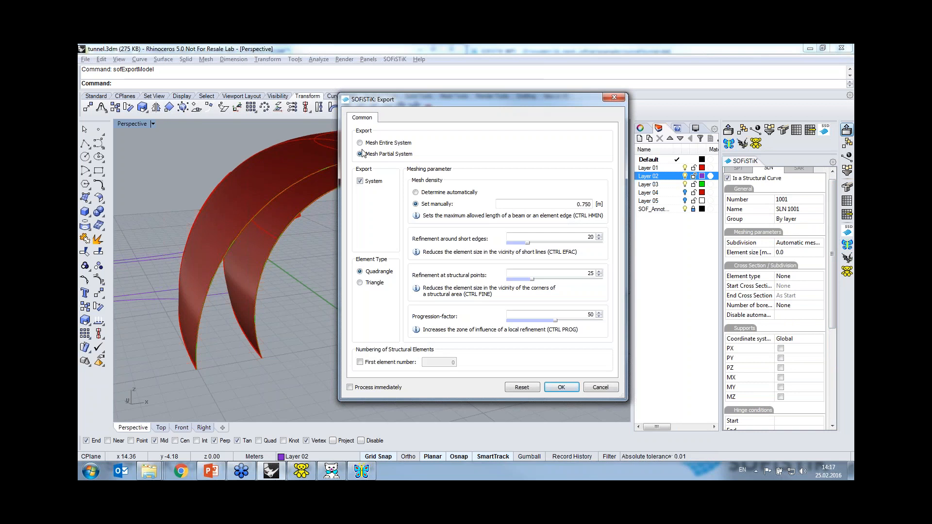
left_click(360, 143)
left_click(560, 387)
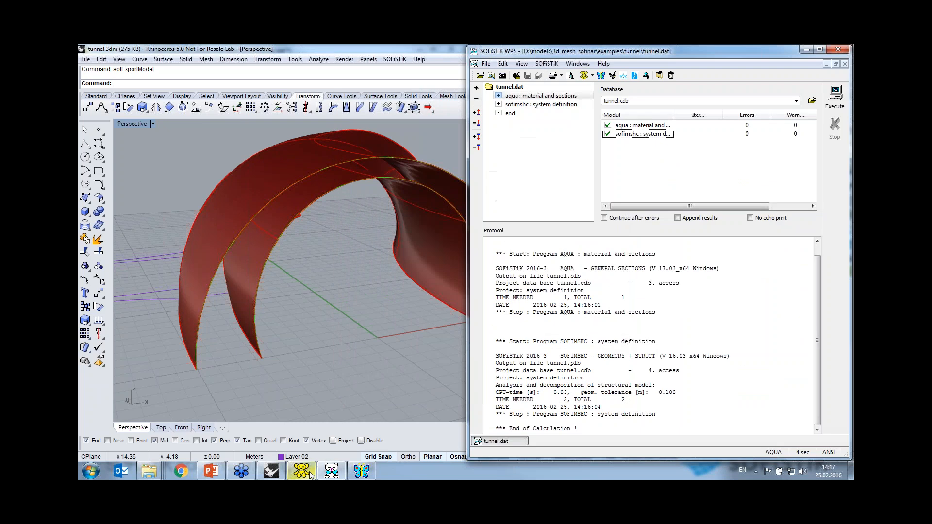
- In Teddy, append a "+PROG SOFIMSHA" block with the heading "volume mesh" at the end of tunnel.dat
mouse_move(310, 474)
left_click(301, 419)
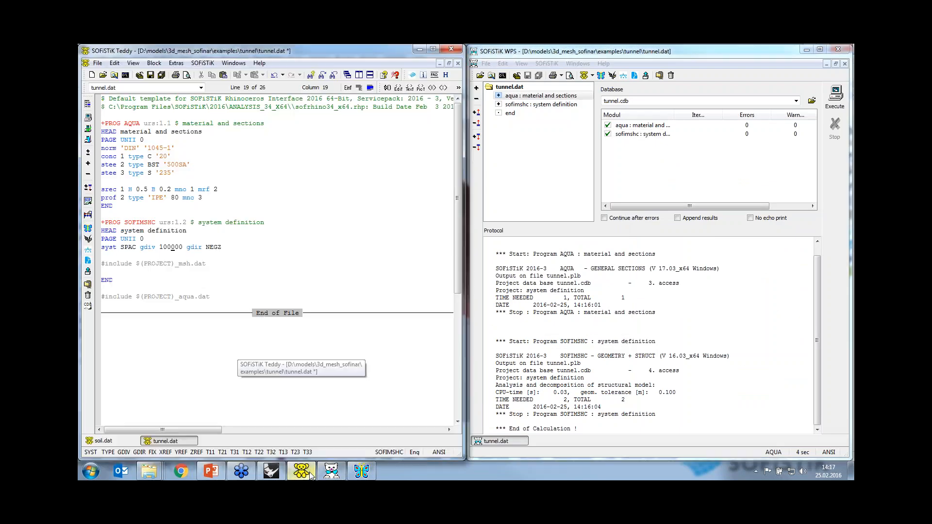
left_click(212, 297)
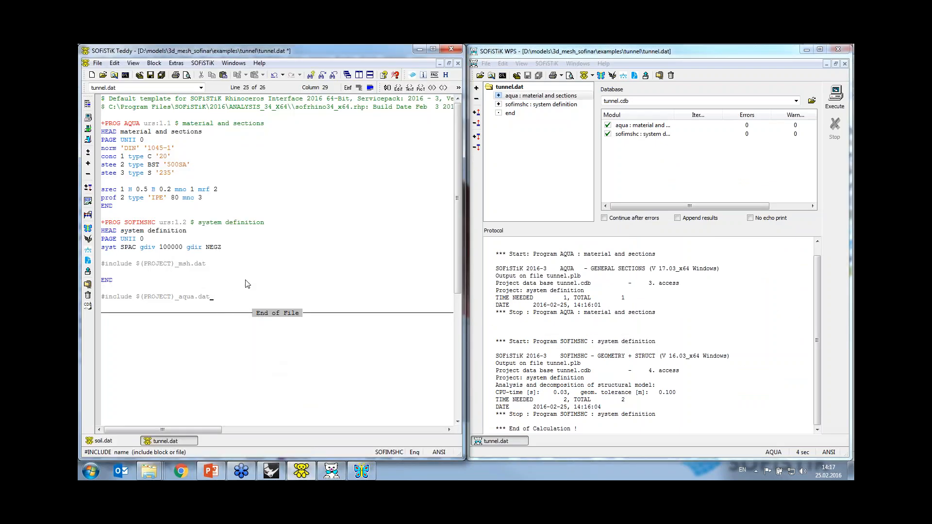
key("Return")
key("Return")
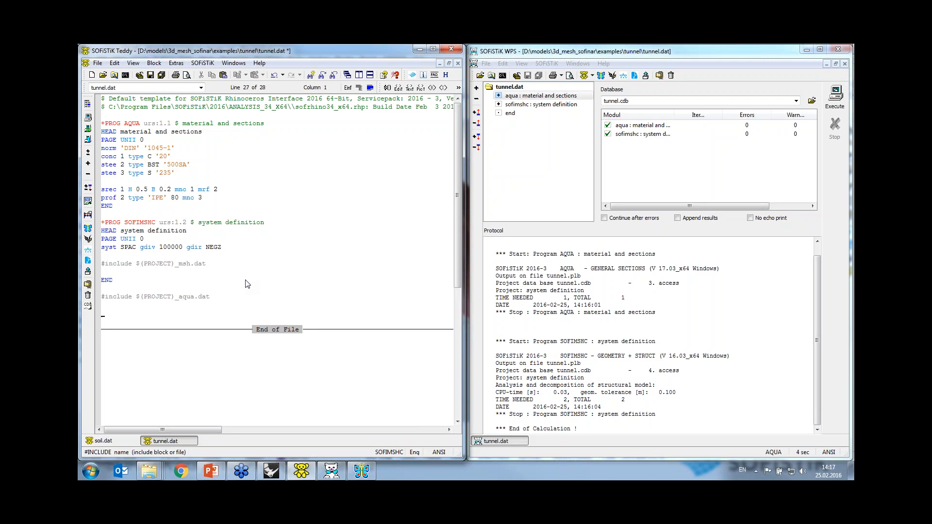
type("+PROG SOFIMSHA")
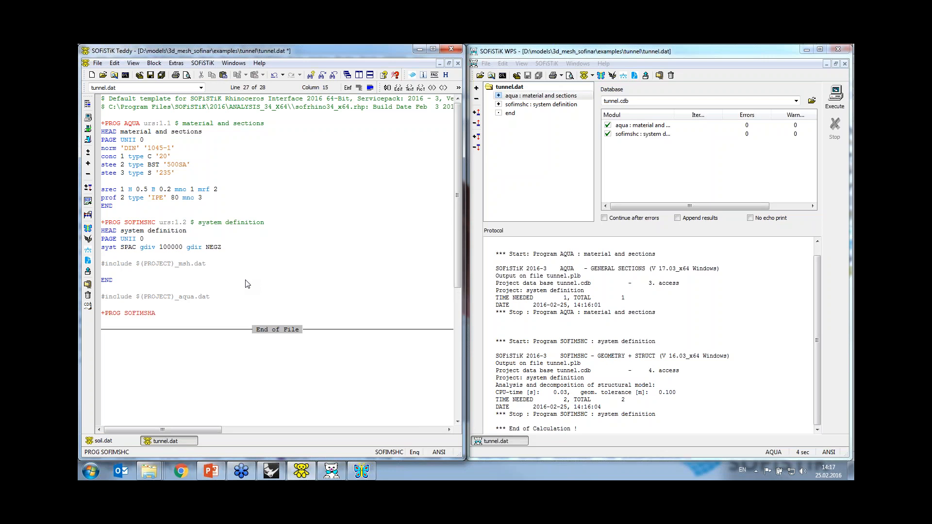
key("BackSpace")
key("BackSpace")
type("HA")
key("Return")
type("HEAD ")
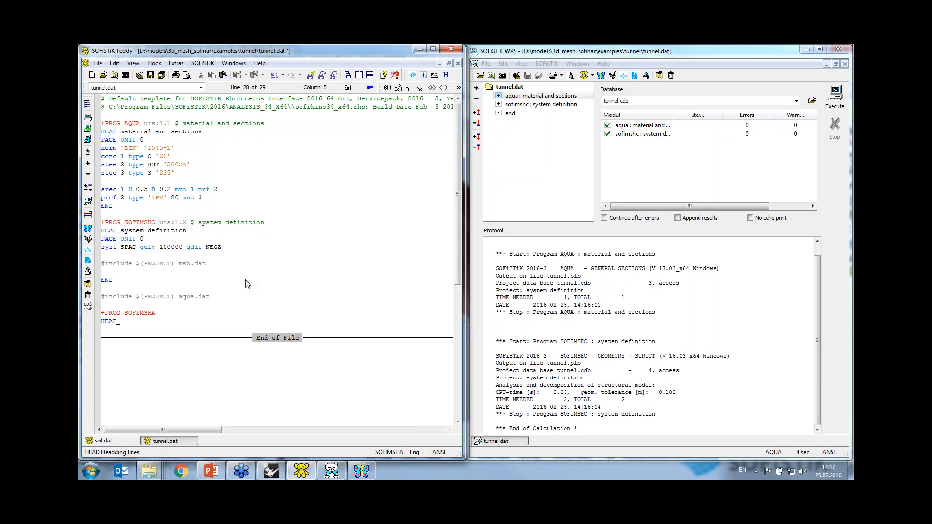
type("volume mesh")
- Add the line "syst REST" to the SOFIMSHA block and close the block with END
key("Return")
type("syst r")
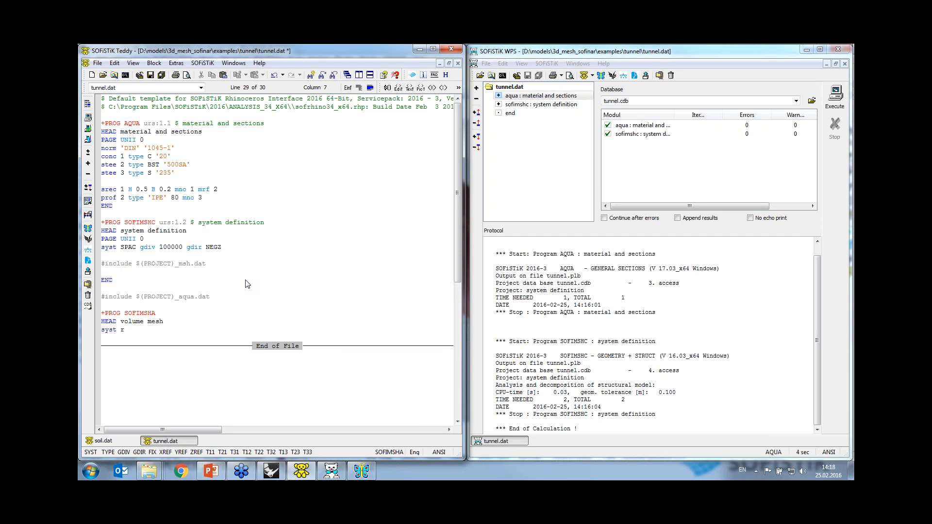
type("REST")
key("Return")
key("Return")
key("Return")
type("END")
- Insert "loft type sar 1001 1002" between syst REST and END, and run the tunnel.dat calculation
key("Up")
key("Up")
key("Return")
type("loft type sar")
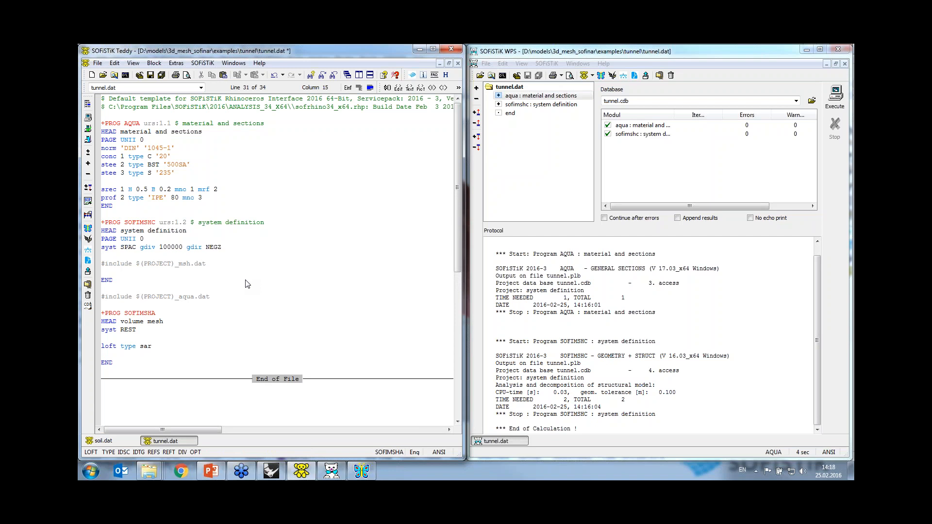
type(" 1001 1002")
left_click(88, 118)
left_click(836, 99)
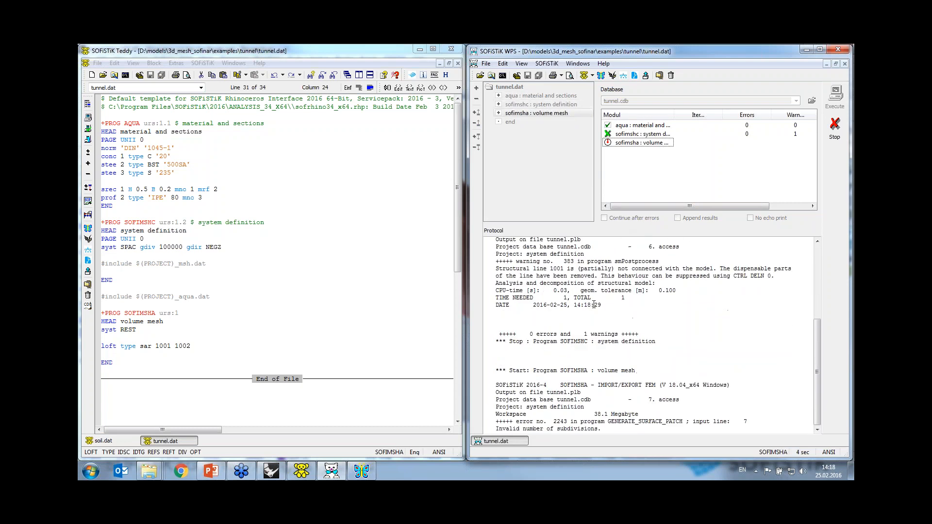
- Copy "CTRL DELN 0" from the calculation protocol, insert it below the SOFIMSHC syst line, and rerun tunnel.dat
scroll(597, 346, "up", 5)
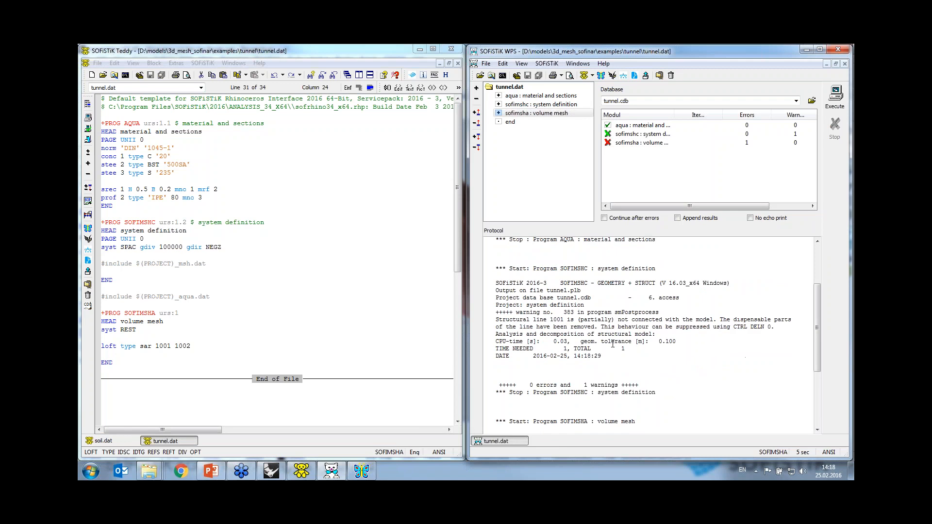
scroll(618, 339, "down", 1)
scroll(617, 339, "down", 3)
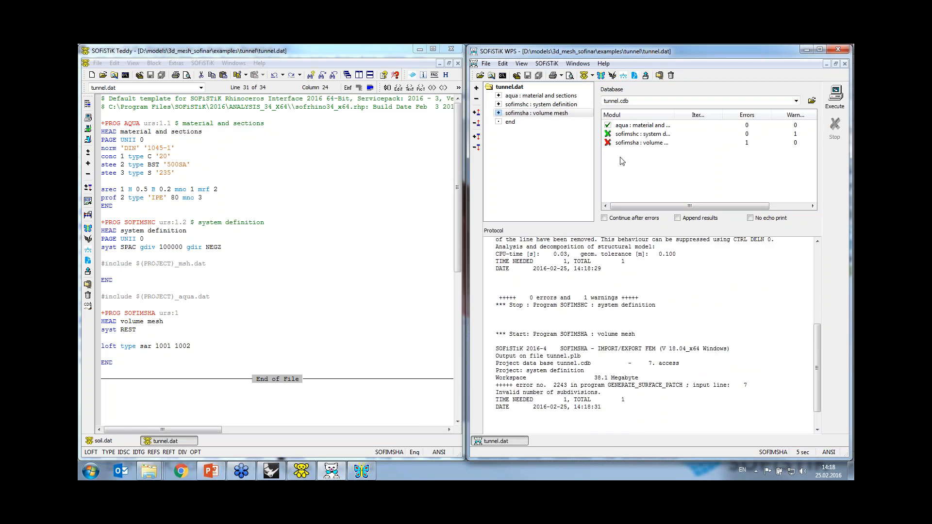
left_click_drag(495, 393, 596, 396)
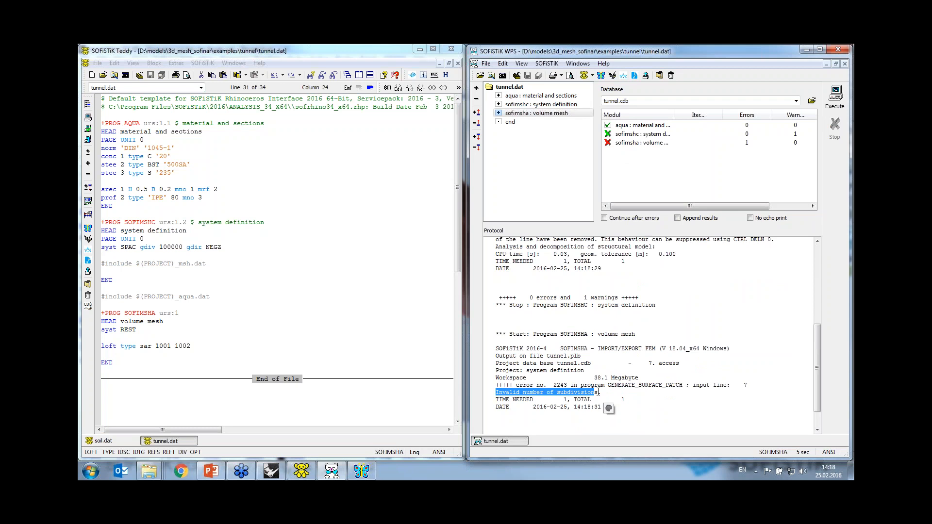
scroll(600, 391, "up", 4)
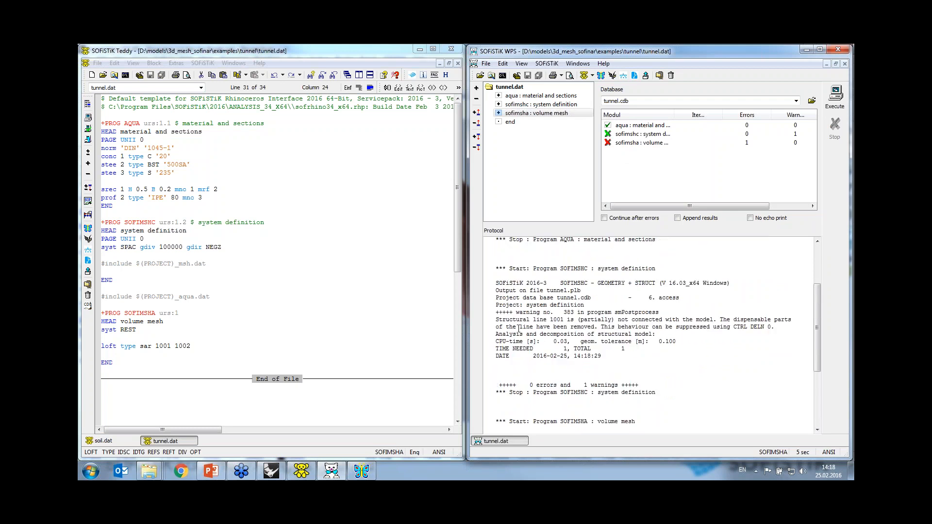
left_click_drag(496, 321, 588, 327)
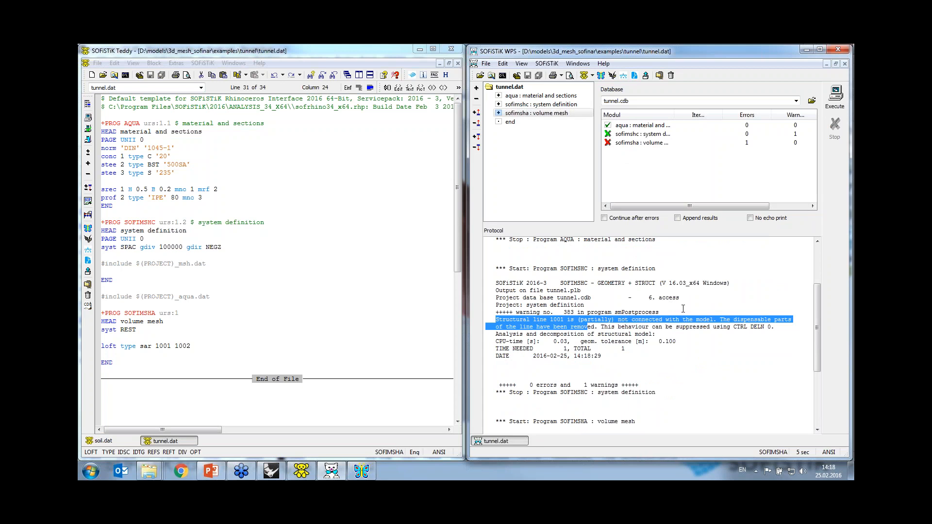
left_click_drag(771, 326, 734, 331)
key("ctrl+c")
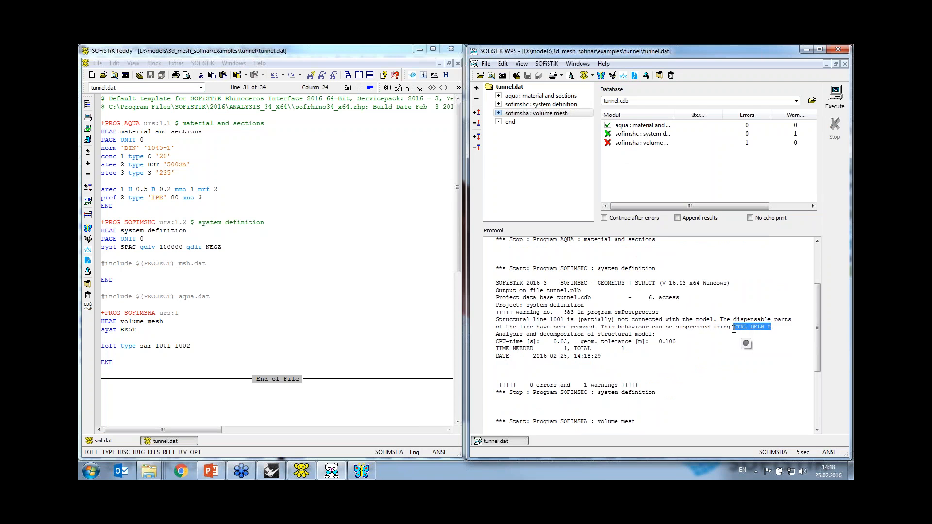
left_click(225, 249)
key("Return")
key("ctrl+v")
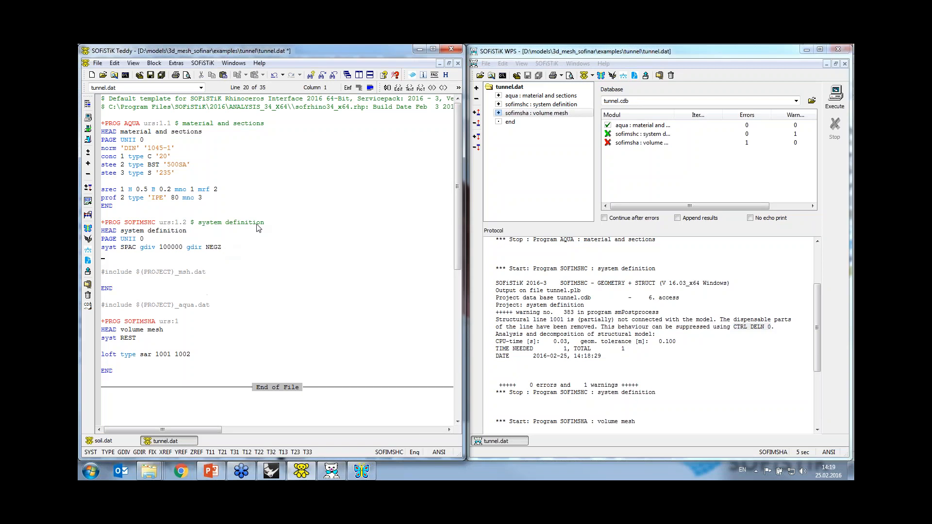
left_click(88, 119)
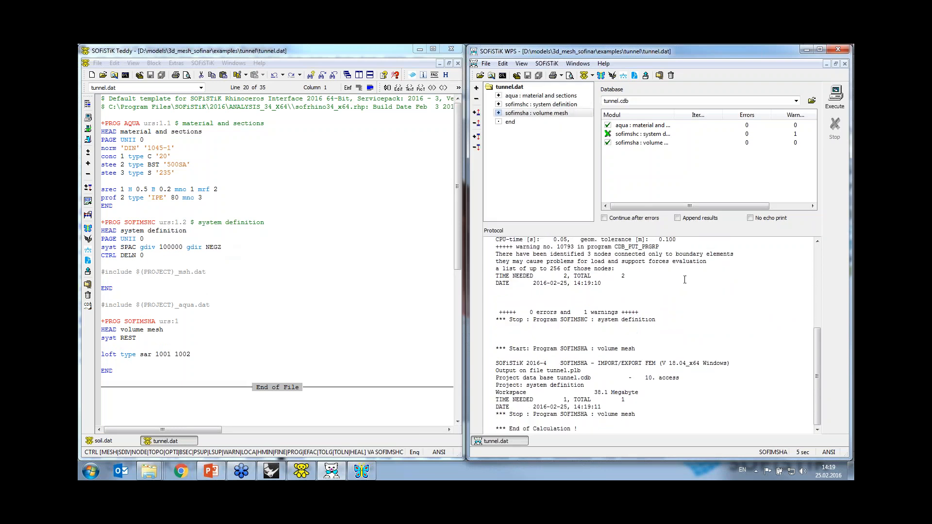
- Switch to Animator and inspect the tunnel's volume mesh from the front and the side
left_click(373, 470)
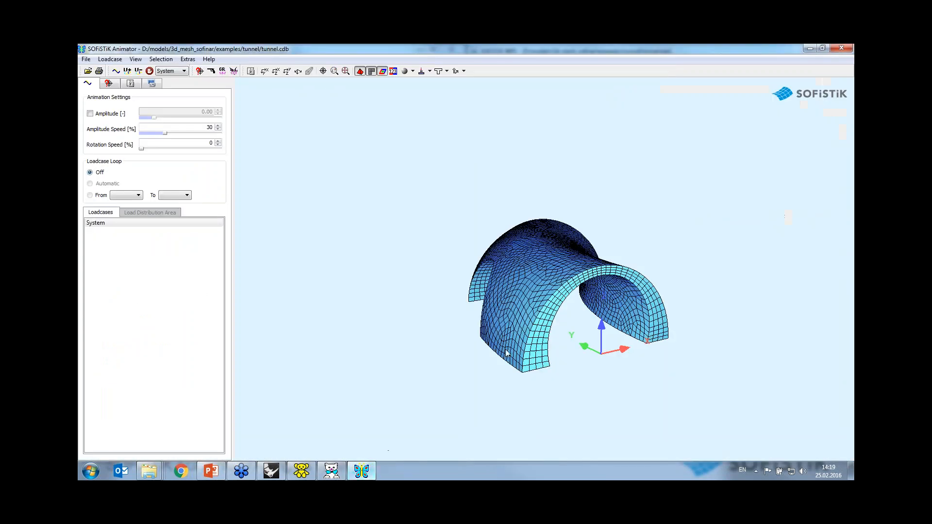
scroll(529, 336, "up", 3)
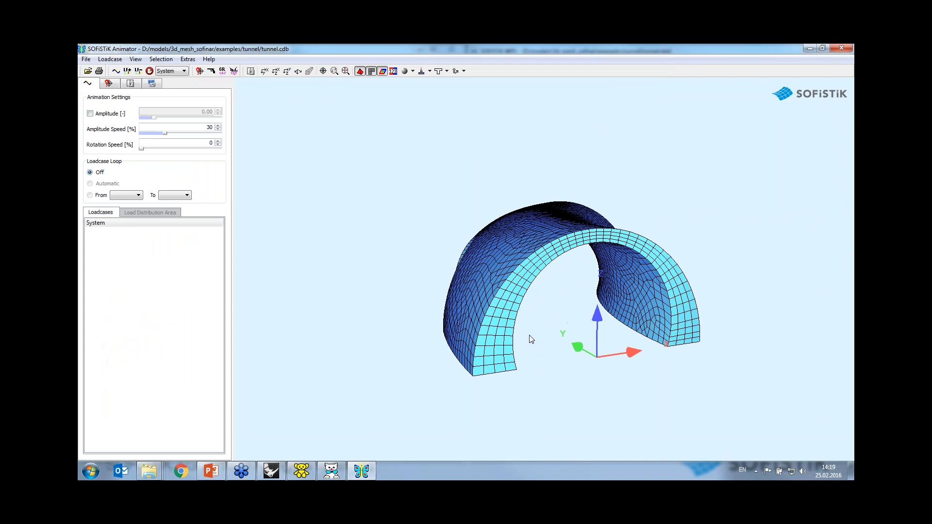
mouse_move(478, 368)
left_mouse_down()
mouse_move(493, 372)
mouse_move(470, 375)
mouse_move(486, 366)
left_mouse_up()
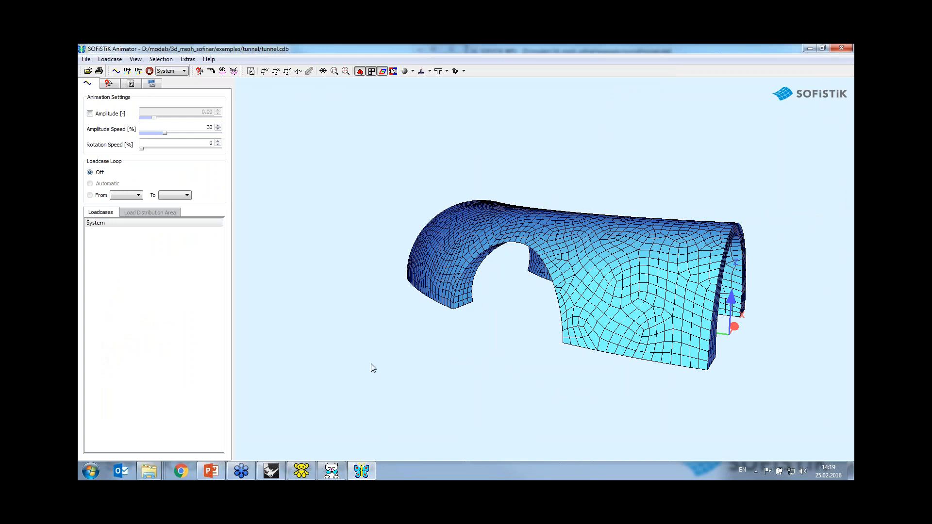
- Return to Rhino and clear the selection of the structural base line
mouse_move(272, 475)
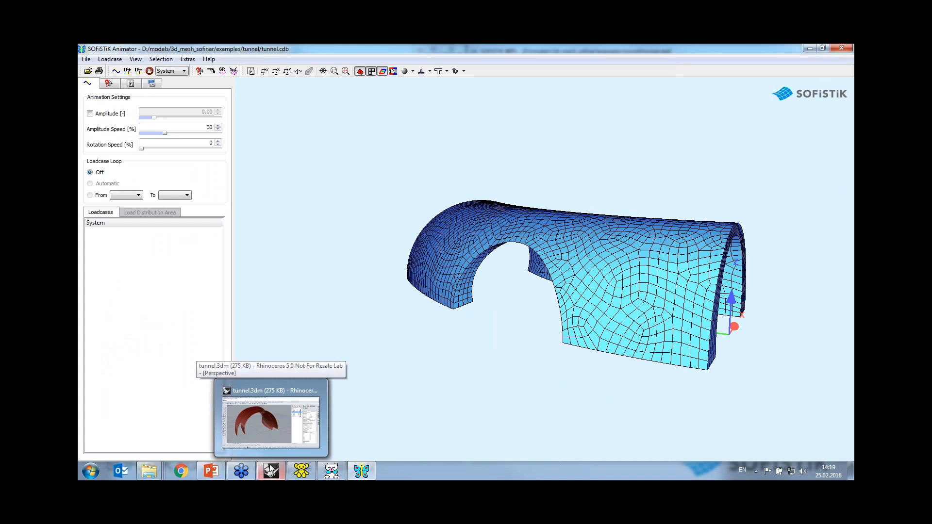
left_click(269, 437)
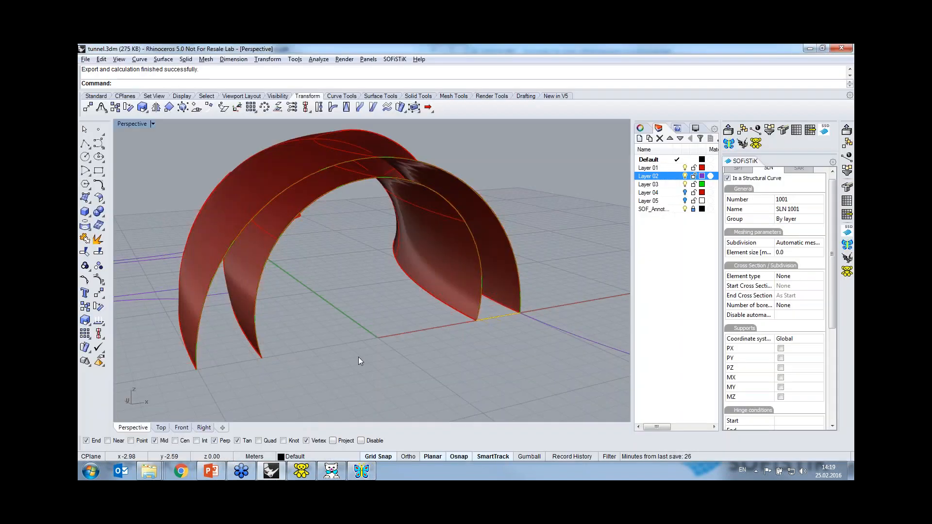
scroll(367, 345, "down", 5)
left_click(213, 372)
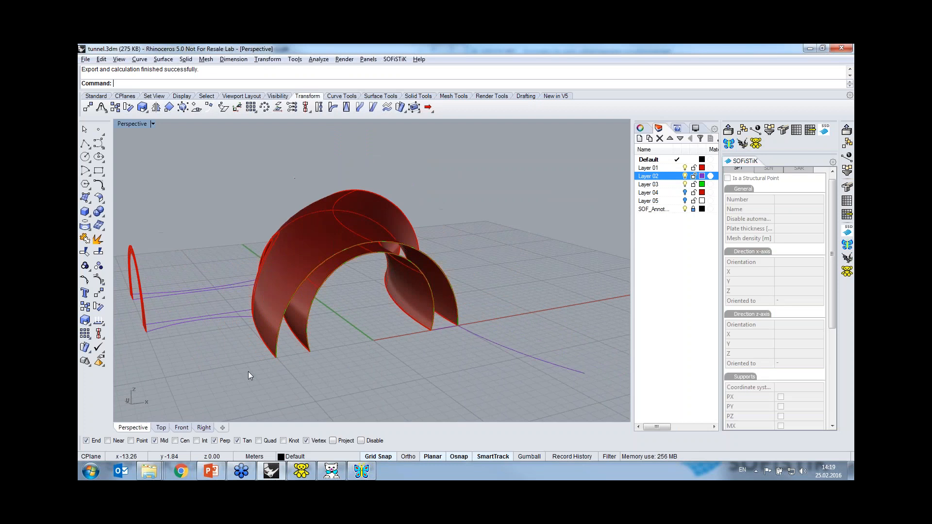
- Examine the two arch strips at the tunnel's side opening and the detached arch surface in front of it
right_click_drag(214, 372, 286, 370)
scroll(278, 304, "up", 5)
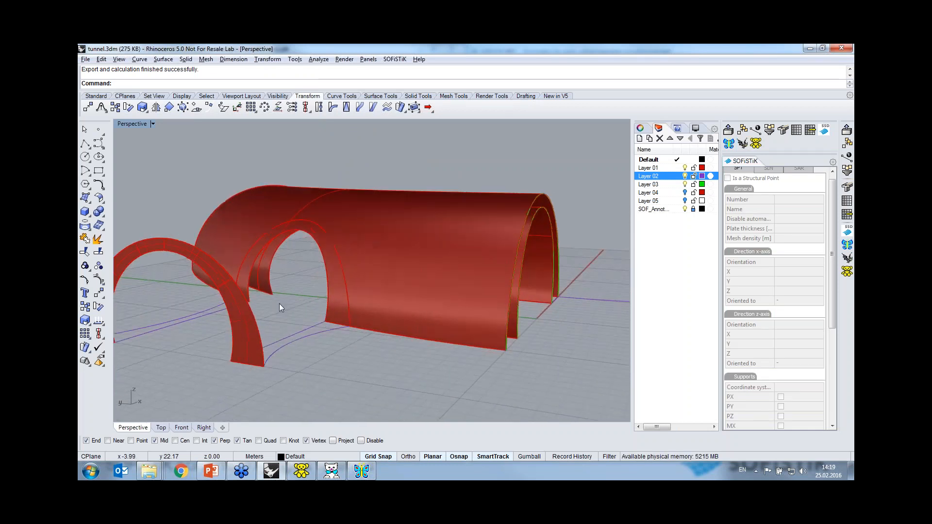
left_click(237, 273)
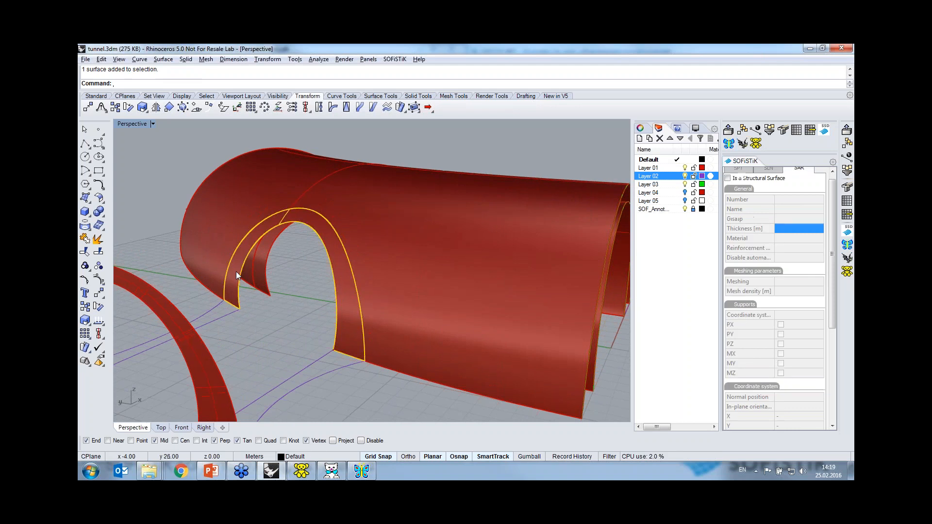
left_click(258, 273, "shift")
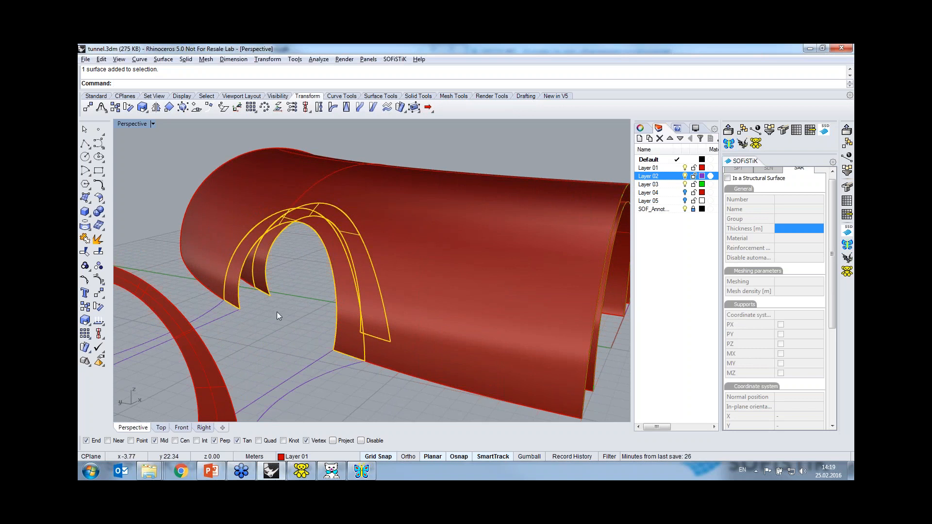
scroll(277, 312, "down", 4)
left_click(217, 316, "shift")
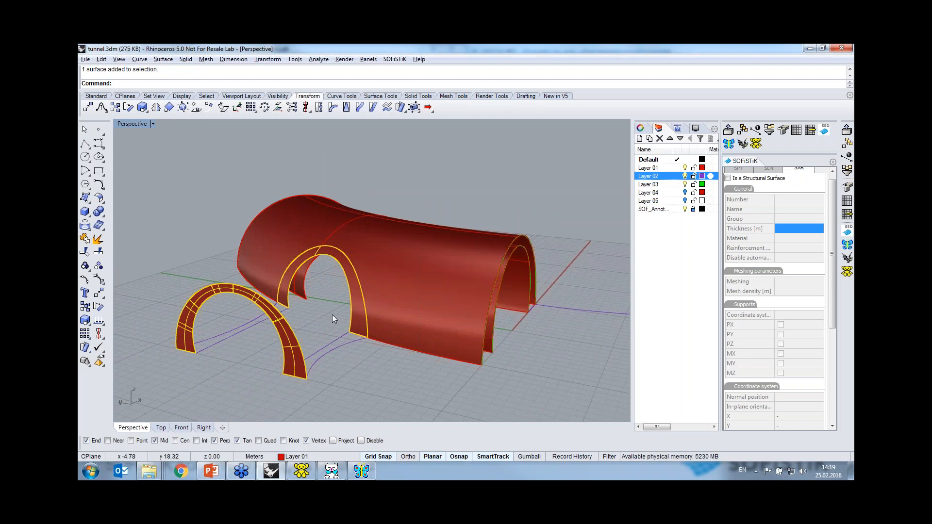
left_click(319, 302)
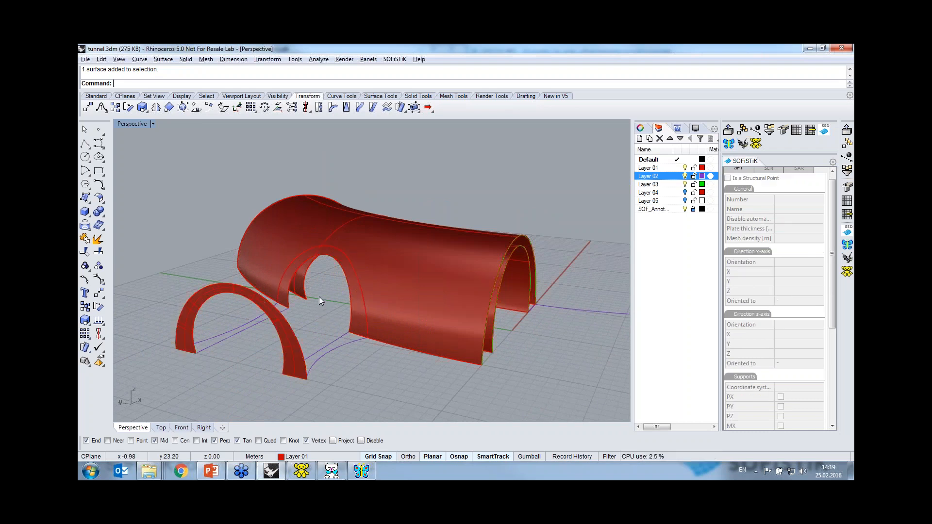
- Define the inner and outer arch strips at the side opening and the detached arch as structural surfaces
left_click(303, 285)
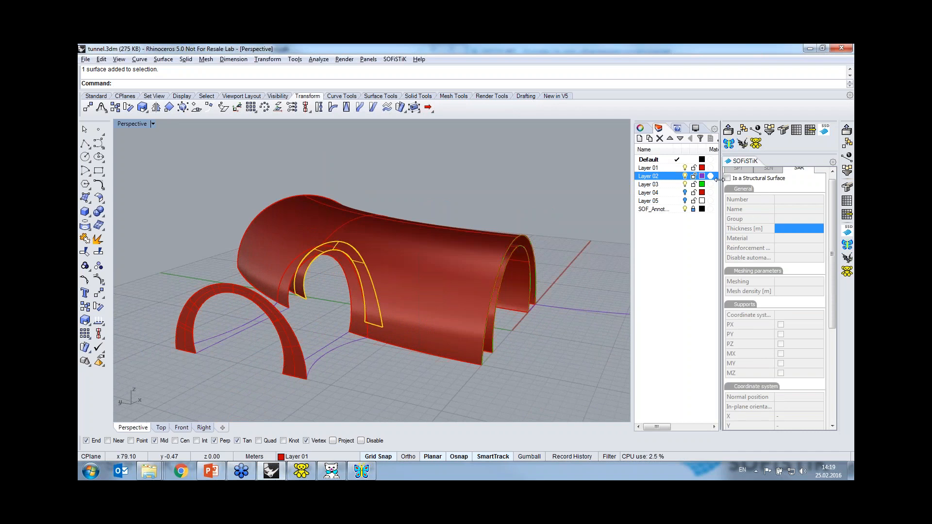
left_click(286, 280)
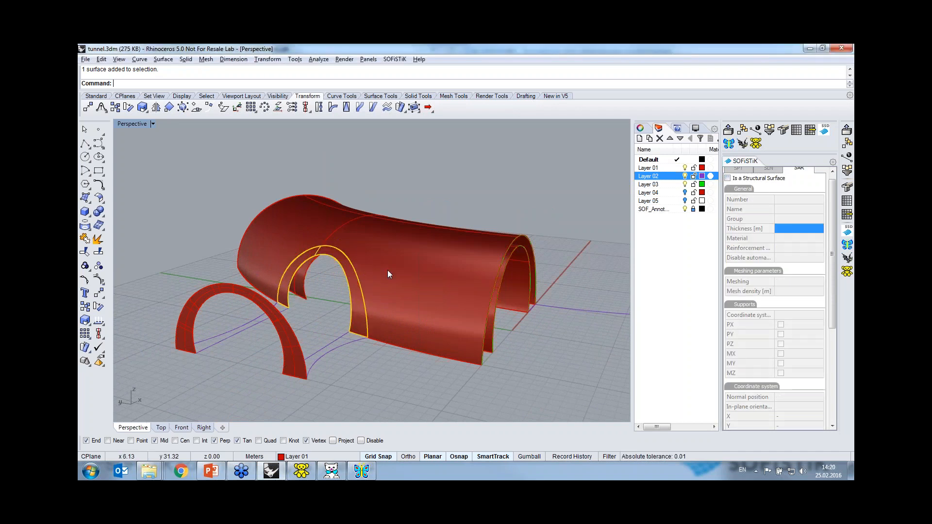
left_click(728, 178)
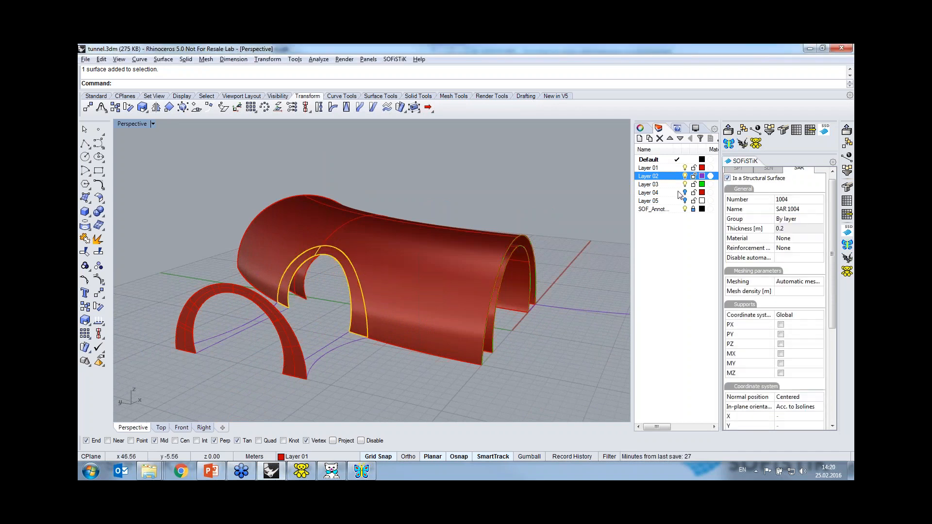
left_click(202, 295)
left_click(728, 178)
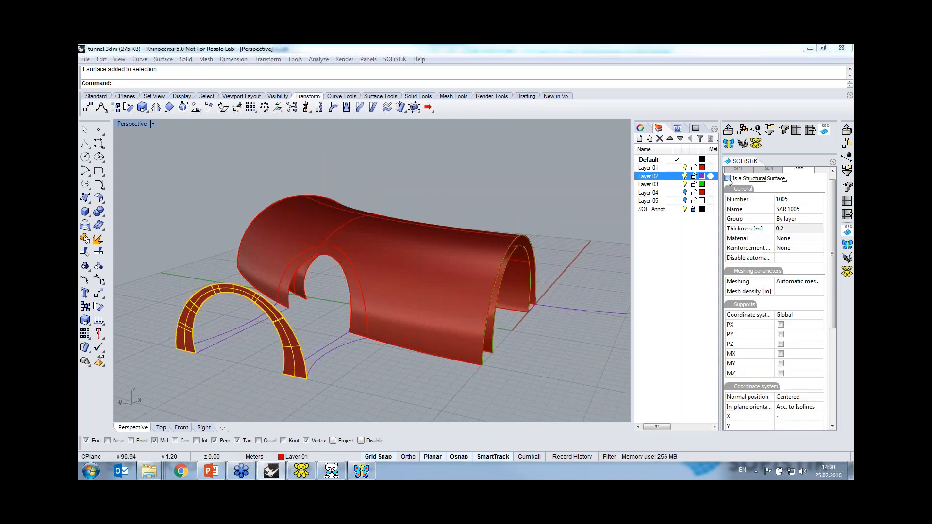
- Set thickness 0 and material 1: C 20/25 for all three arch surfaces together
left_click(291, 270, "shift")
left_click(313, 271, "shift")
left_click(796, 228)
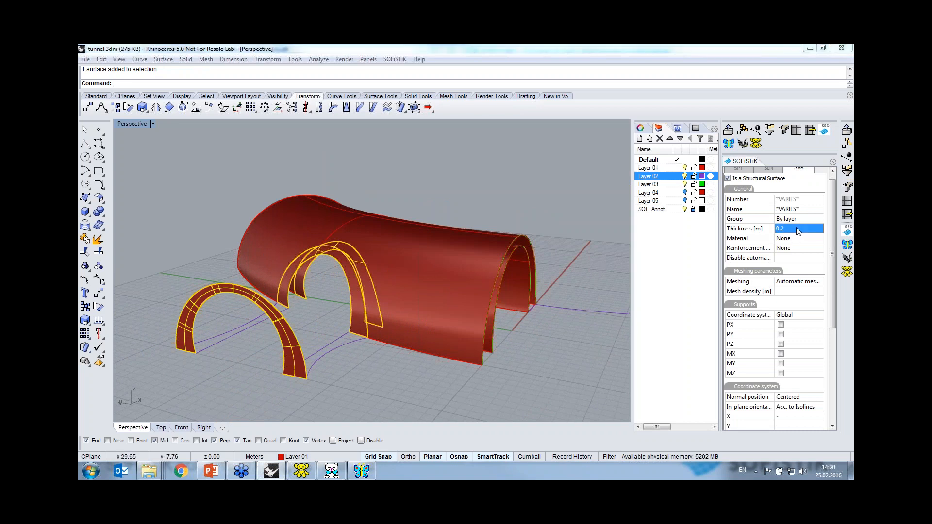
type("0")
left_click(810, 238)
left_click(819, 238)
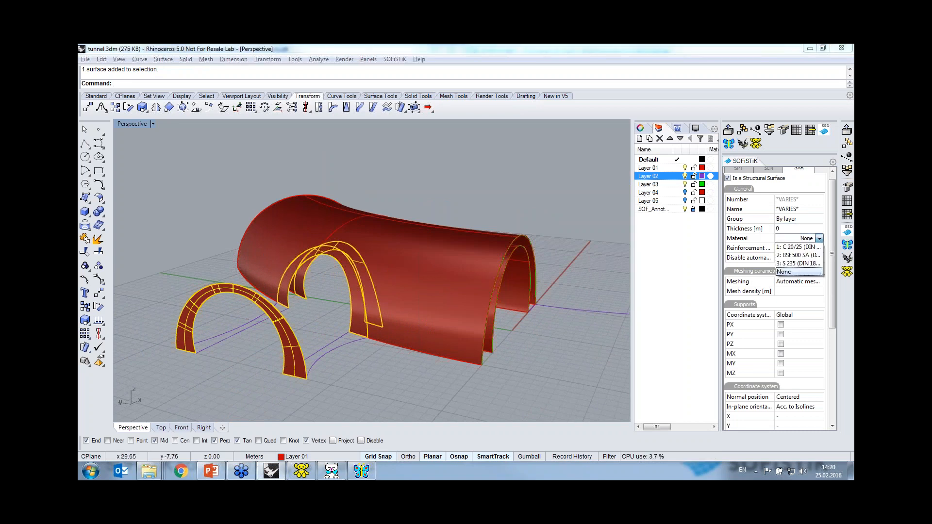
left_click(798, 247)
left_click(556, 352)
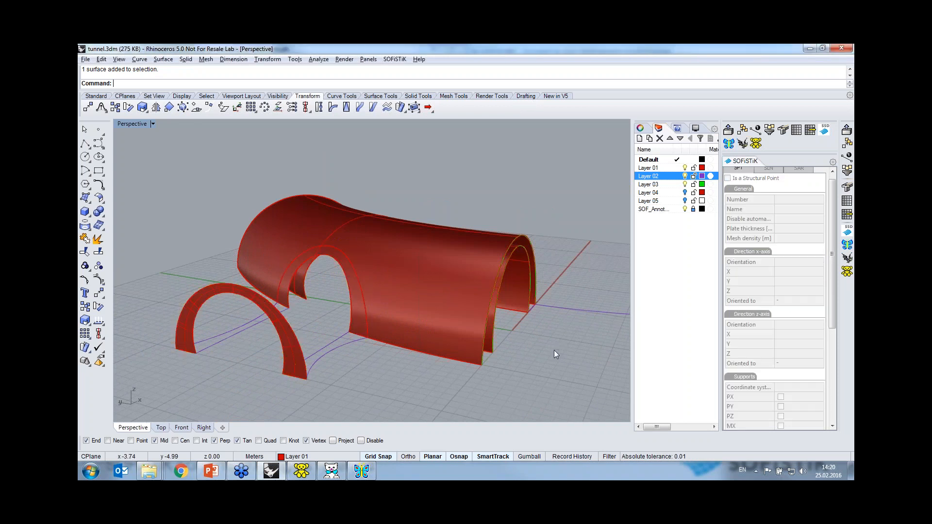
- Define the short curve linking the inner and outer tunnel shells beside the opening as a structural curve
right_click_drag(557, 349, 383, 391)
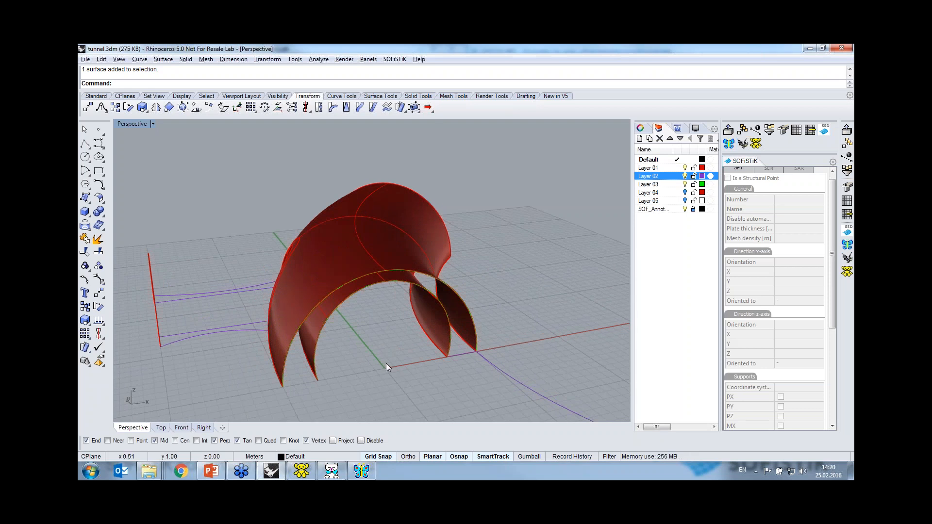
right_click_drag(332, 359, 276, 320)
left_click(282, 307)
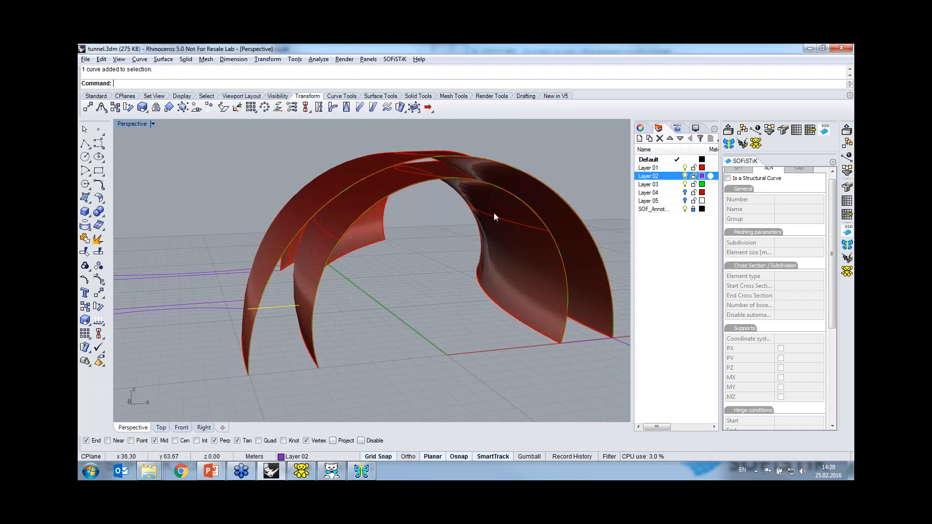
left_click(727, 178)
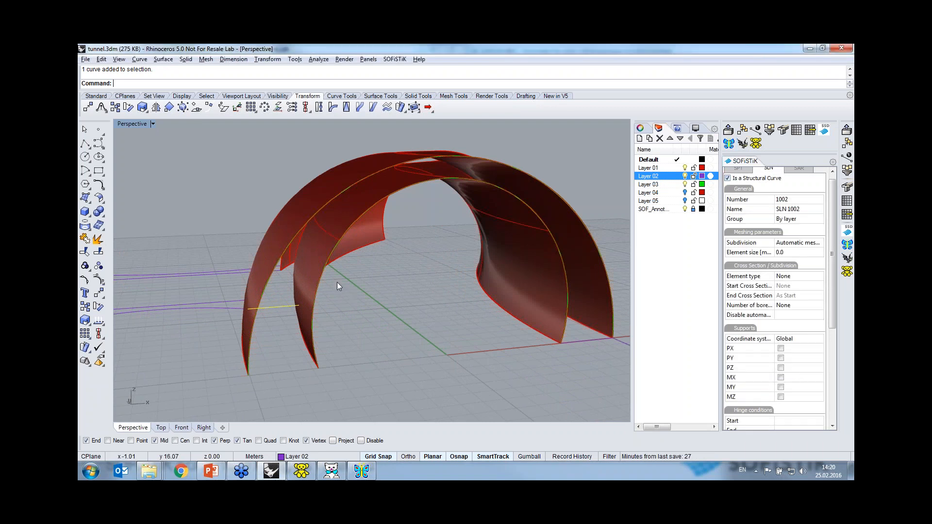
- Add the advanced input "slns ref 1001" to the new structural curve beside the opening, referencing the first base line
right_click_drag(368, 348, 355, 339)
left_click(566, 332)
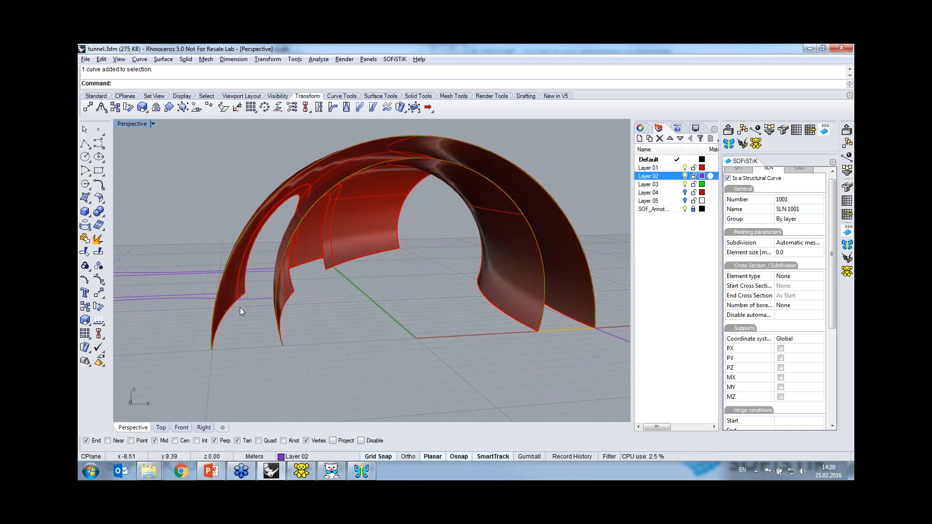
left_click(250, 298)
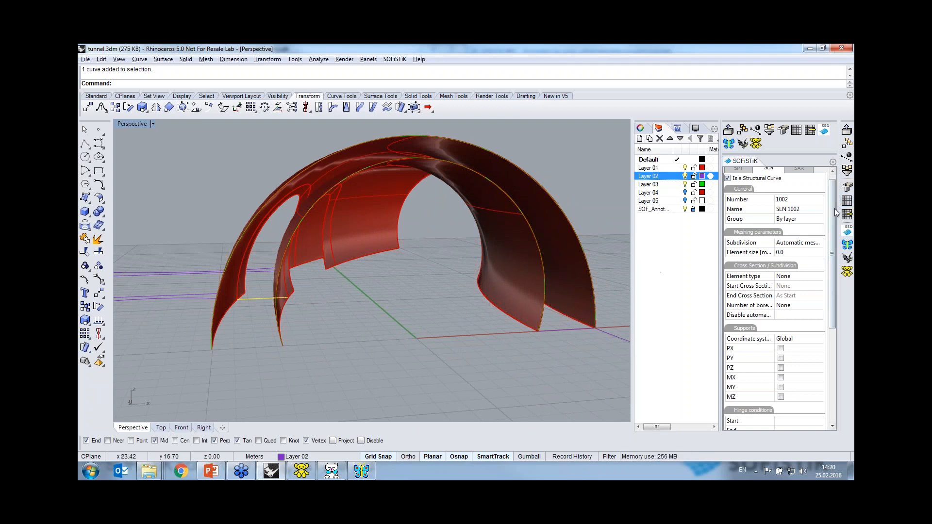
left_click(564, 330)
left_click(247, 299)
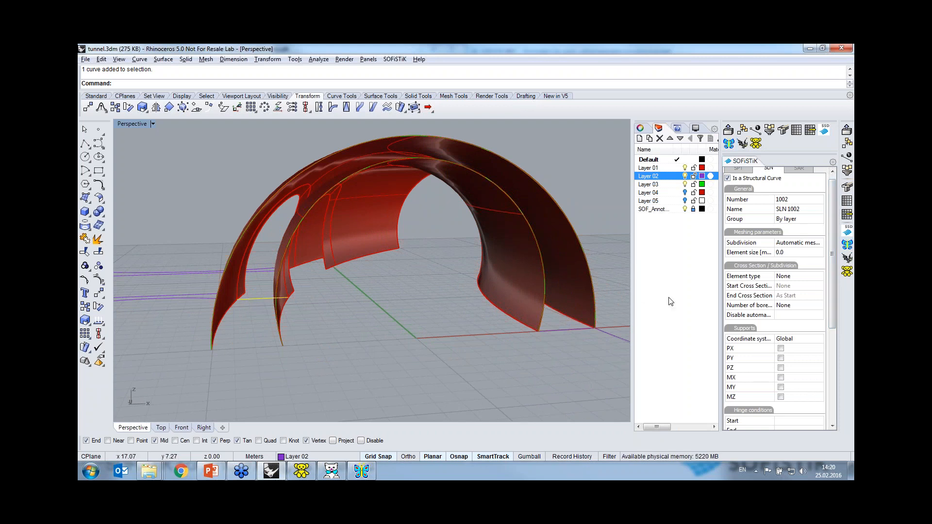
left_click_drag(832, 218, 827, 282)
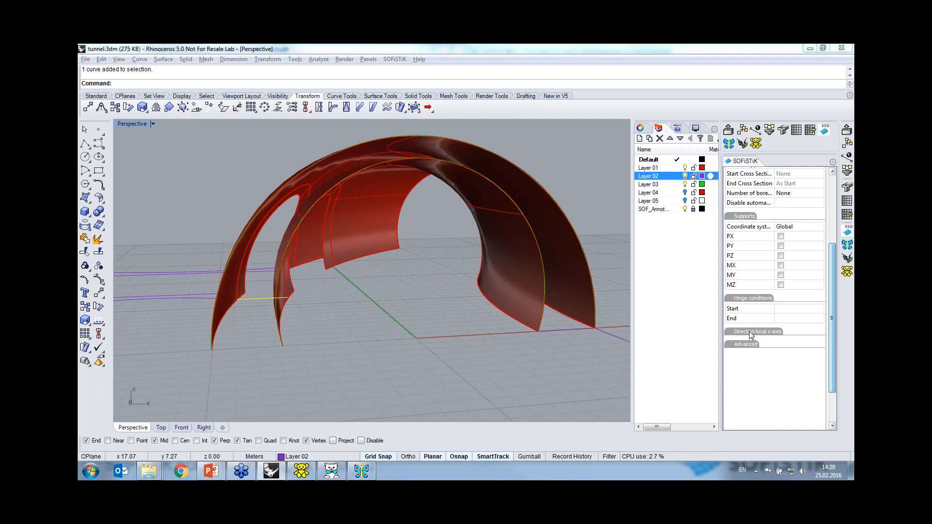
left_click(743, 344)
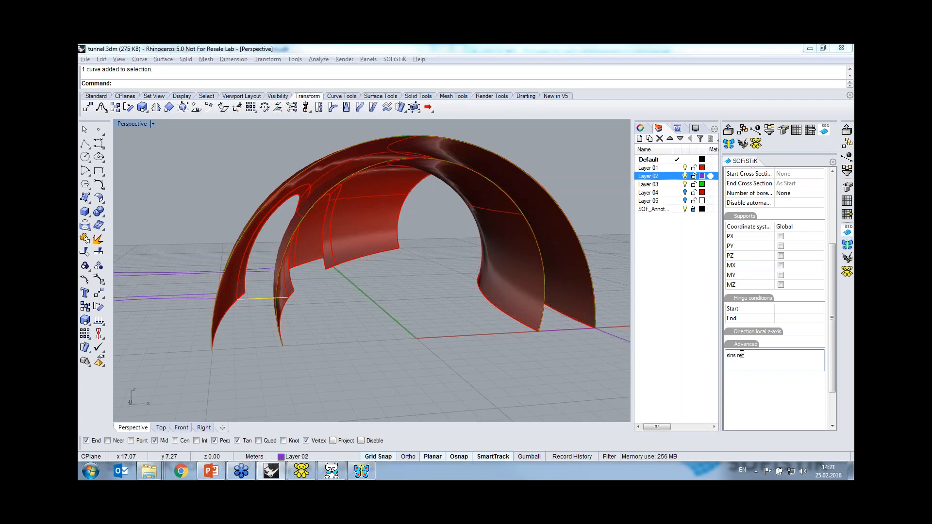
type("001")
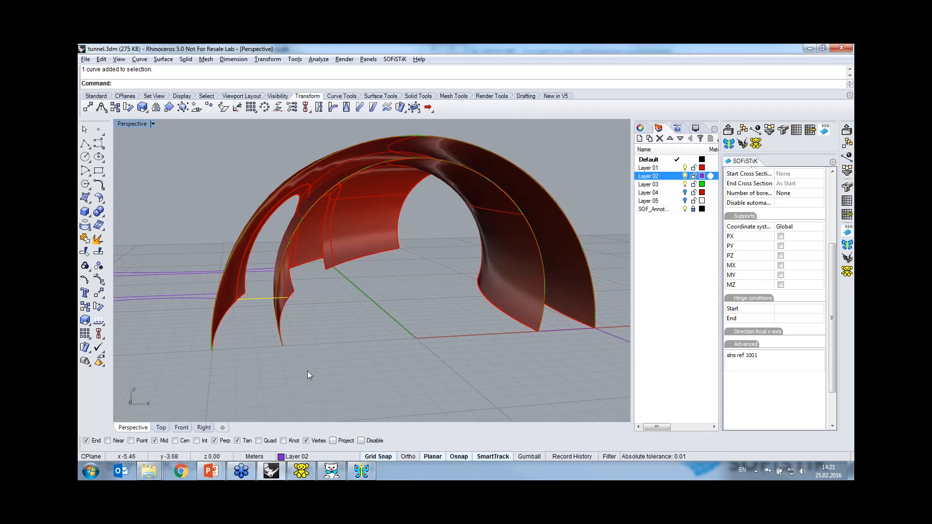
right_click_drag(293, 374, 320, 376)
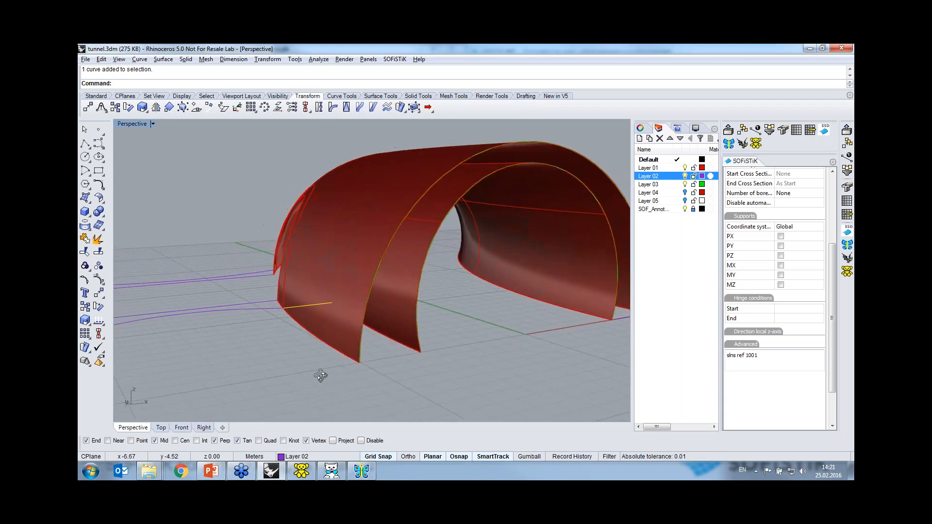
left_click(321, 375)
- Export the entire tunnel system to SOFiSTiK with the existing meshing parameters
right_click_drag(473, 327, 451, 323)
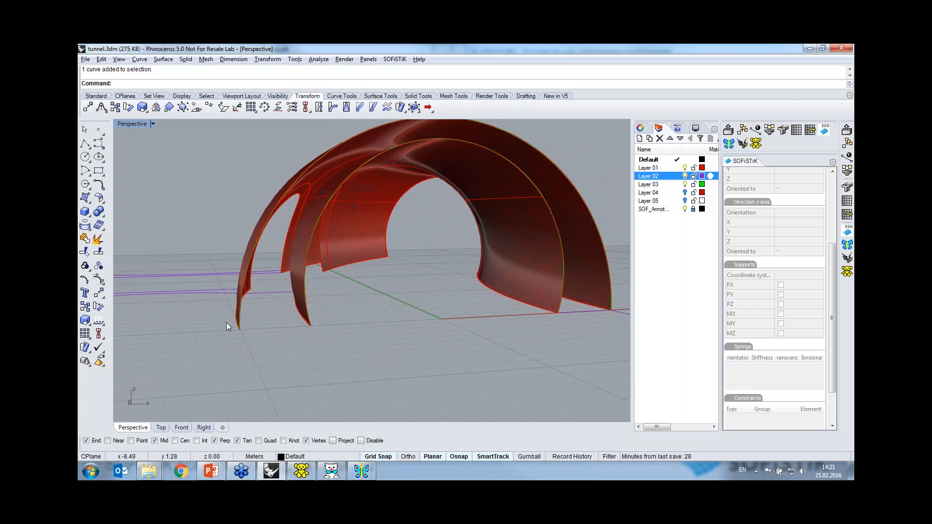
scroll(197, 324, "down", 6)
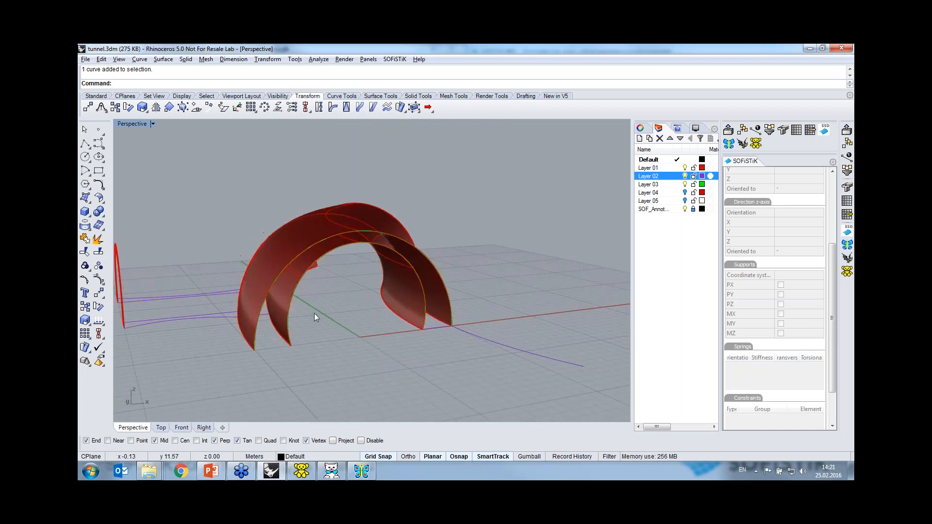
right_click_drag(417, 311, 422, 312)
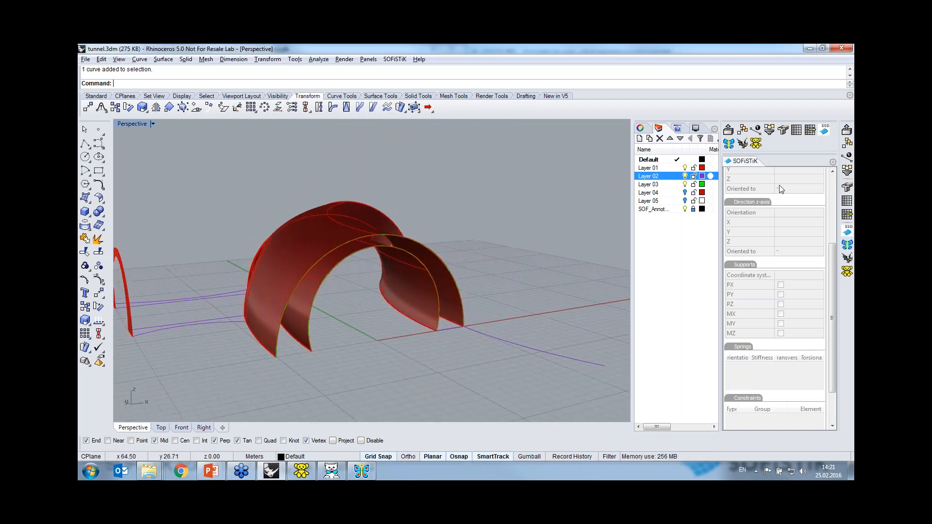
left_click(847, 130)
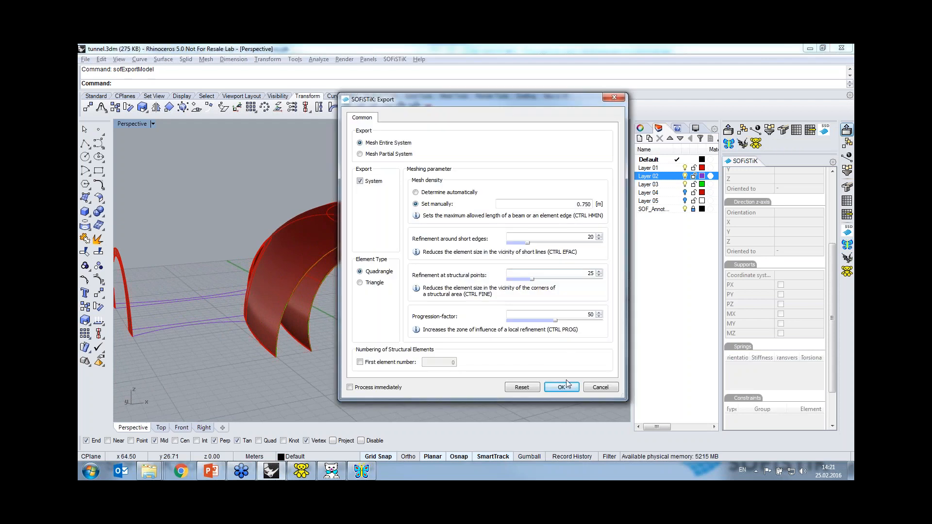
left_click(562, 387)
- Switch to Teddy and insert the lines "grp 31" and "bric prop mno 2" above the loft command in tunnel.dat
left_click(301, 471)
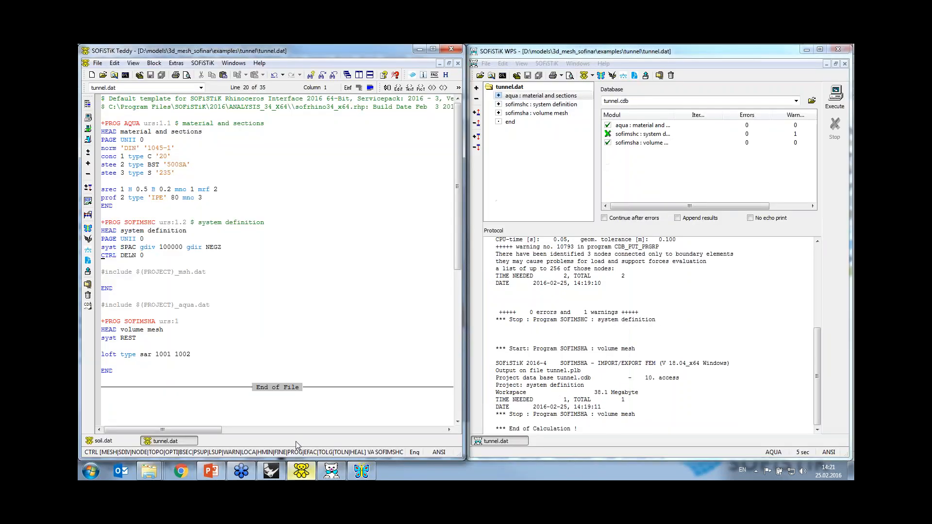
left_click(103, 348)
key("Return")
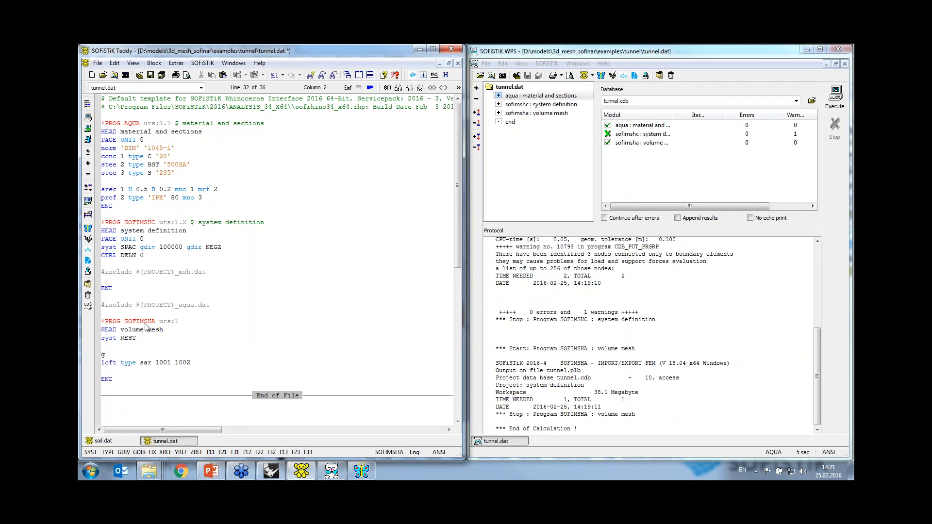
type("grp 31")
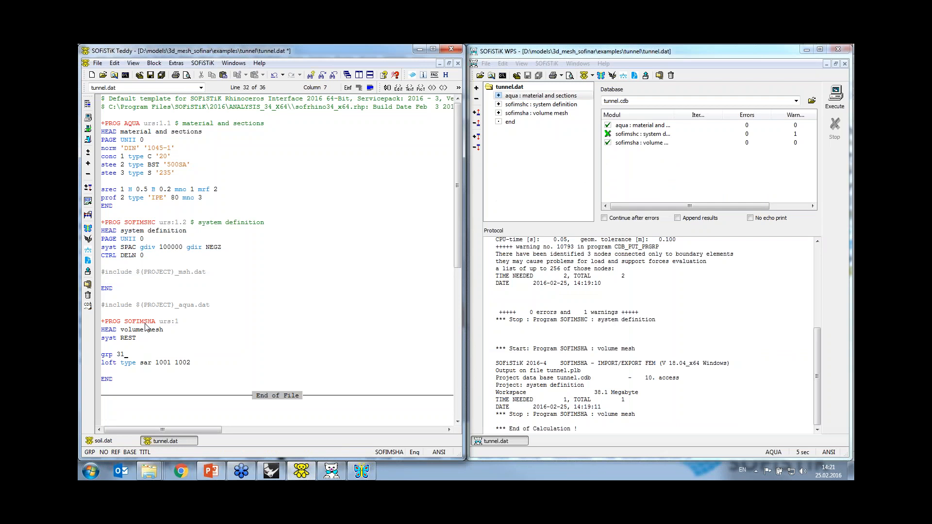
key("Return")
type("bric prop")
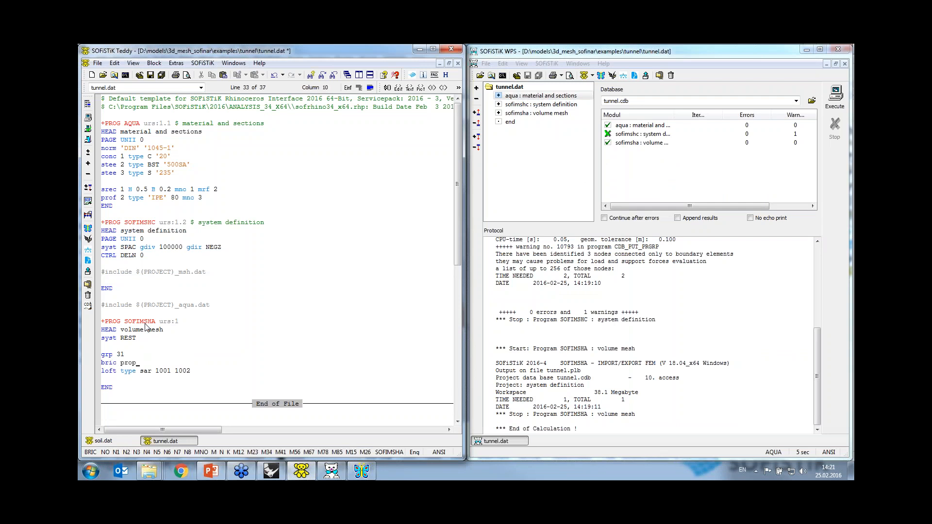
type(" mno 2")
- Delete the stee, srec and prof definitions from the AQUA material block
double_click(200, 197)
left_click_drag(186, 196, 103, 165)
key("Delete")
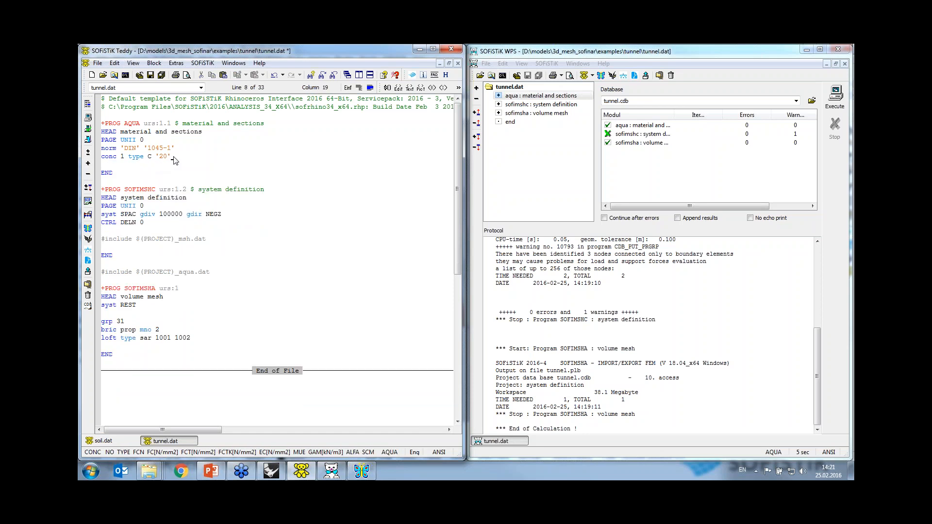
- Duplicate the line "conc 1 type C '20'" four times in the AQUA block
left_click_drag(174, 160, 104, 158)
key("ctrl+c")
left_click(173, 157)
key("Return")
key("ctrl+v")
key("Return")
key("Up")
key("ctrl+v")
key("Return")
key("Up")
key("ctrl+v")
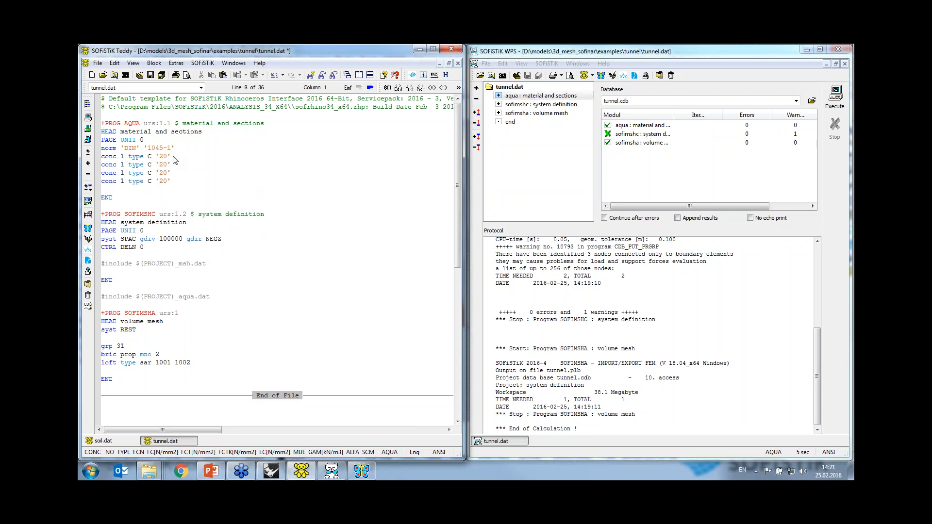
key("Return")
key("Up")
key("ctrl+v")
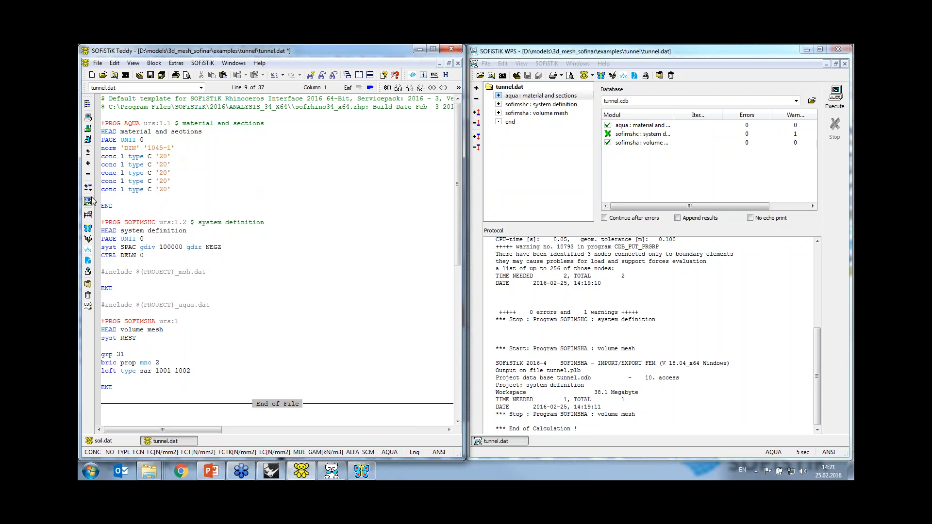
- Renumber the four copied concrete materials as 2, 3, 4 and 5
double_click(122, 165)
type("2")
double_click(122, 173)
type("3")
left_click(122, 183)
double_click(122, 182)
type("4")
double_click(122, 190)
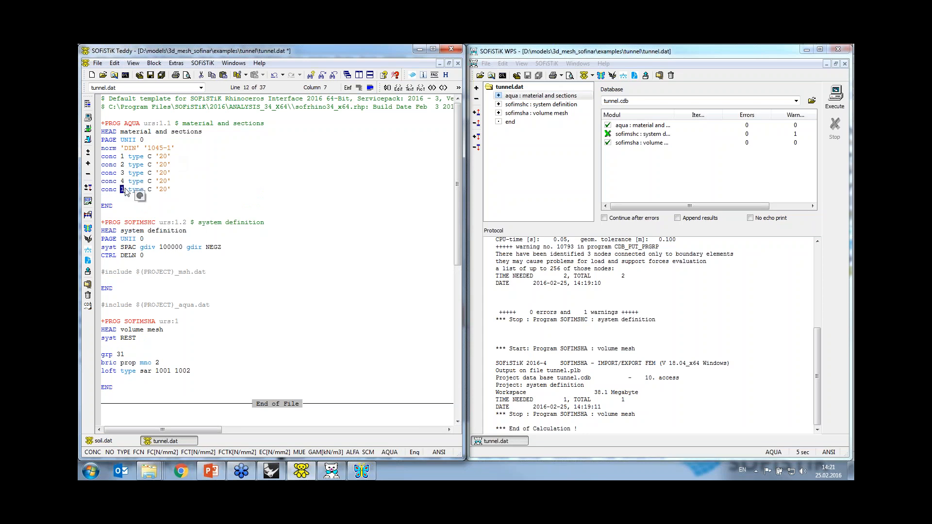
type("5")
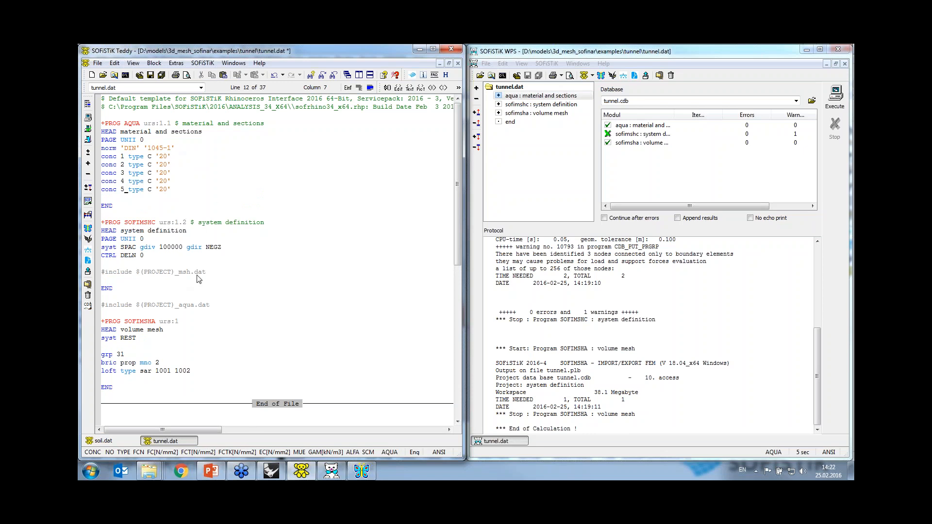
- Add a second volume block below the first loft with the lines "grp 32", "bric prop mno 3" and "loft type sar 1003 1004"
scroll(199, 278, "down", 2)
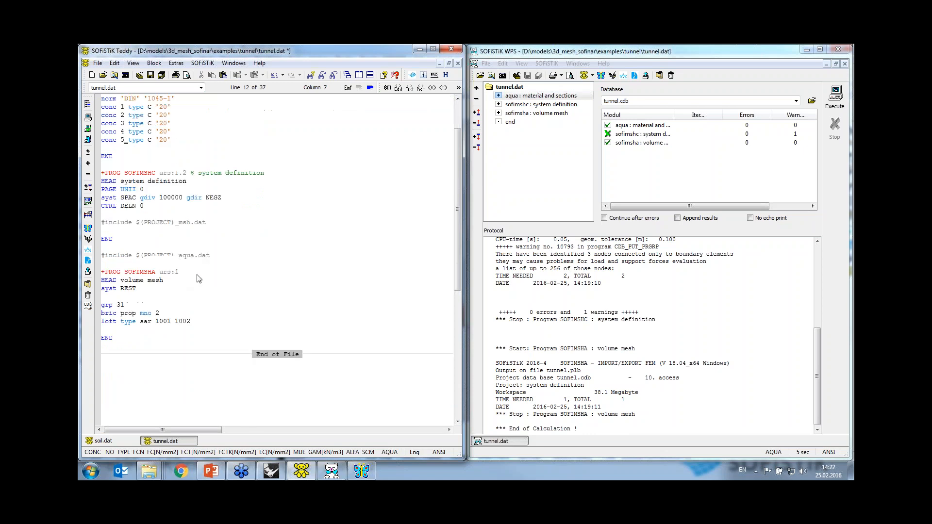
left_click(197, 323)
key("Return")
key("Return")
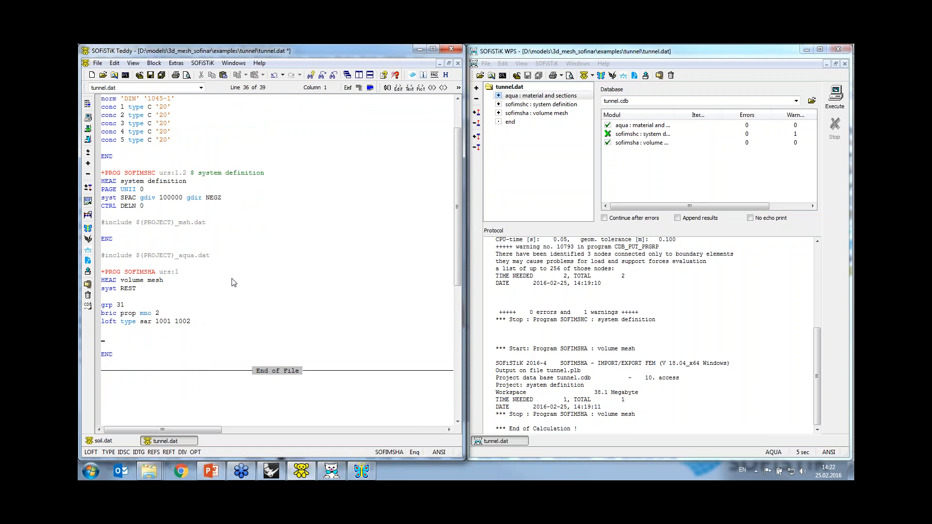
type("grp 32")
key("Return")
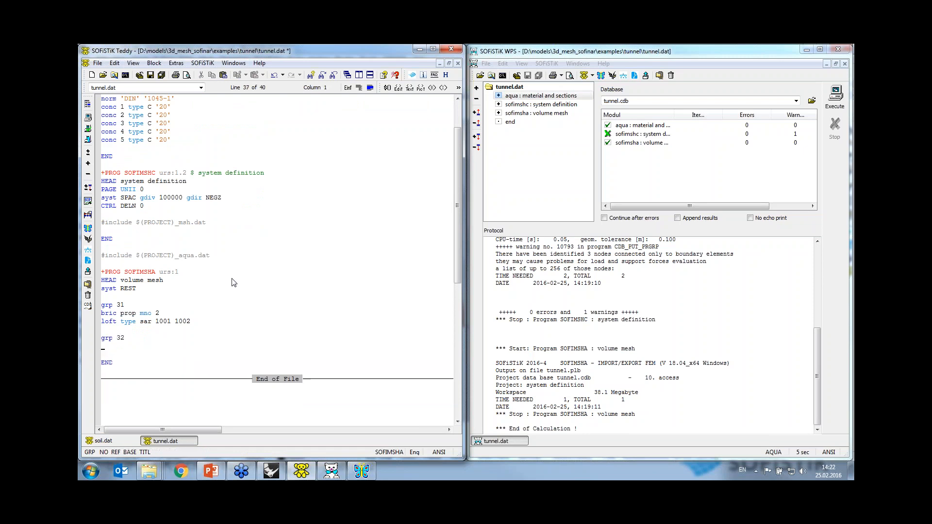
type("bric ")
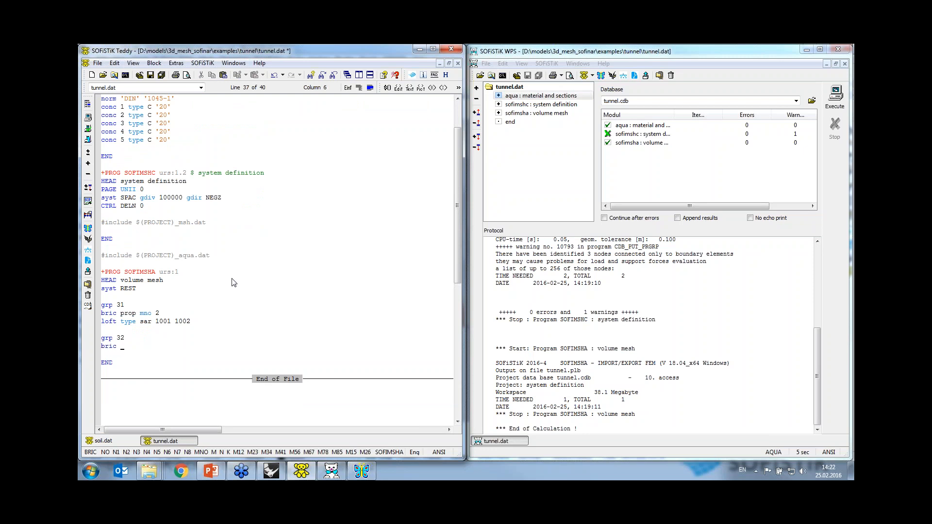
type("prop mno 3")
key("Return")
type("loft type sar")
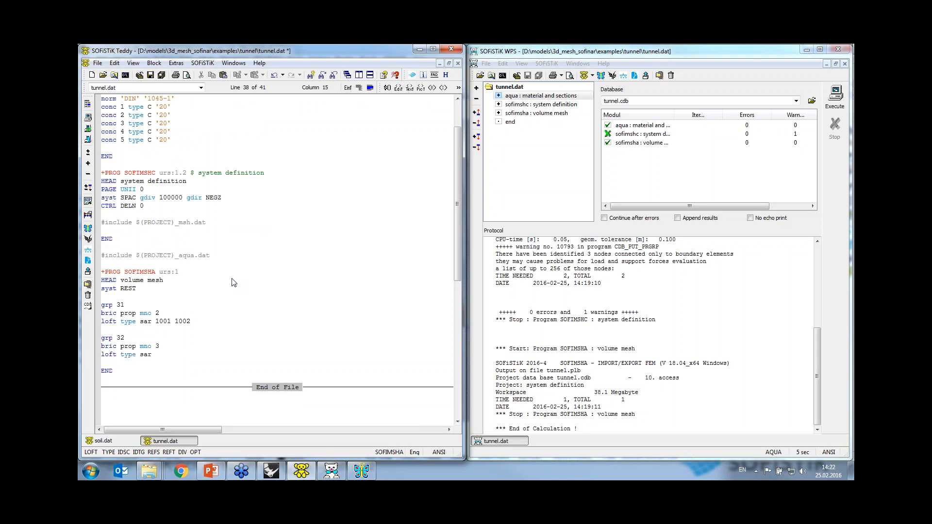
type(" 1003 1004")
- Save tunnel.dat and run its calculation in WPS
left_click(88, 105)
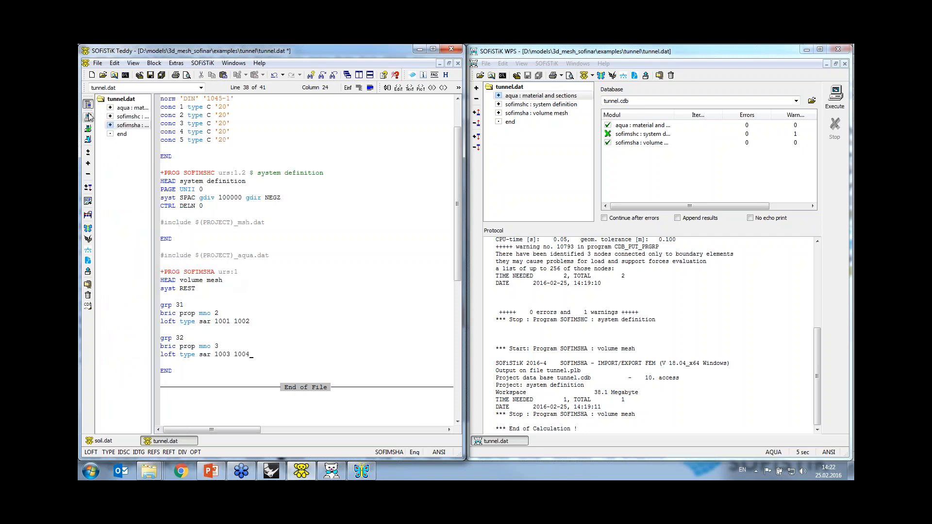
left_click(88, 105)
left_click(88, 118)
left_click(832, 104)
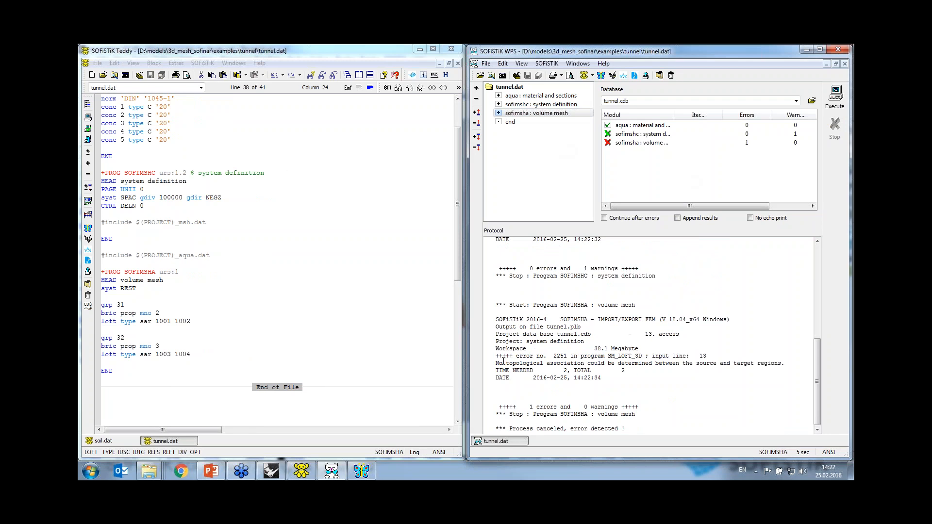
- Switch to Rhino and enter "sars reft >sar ref 1003" as the advanced text of the outer side-opening surface SAR 1004
left_click(274, 473)
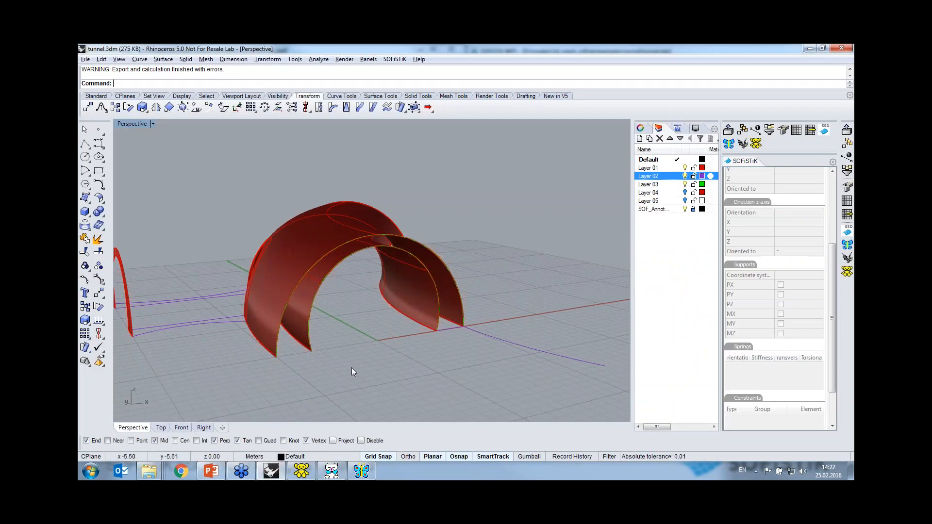
left_click(307, 292)
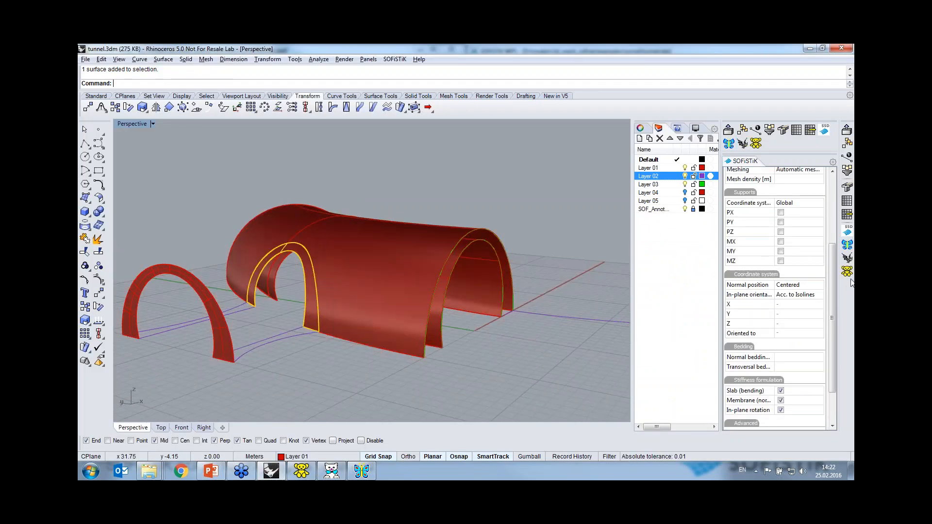
scroll(832, 269, "up", 5)
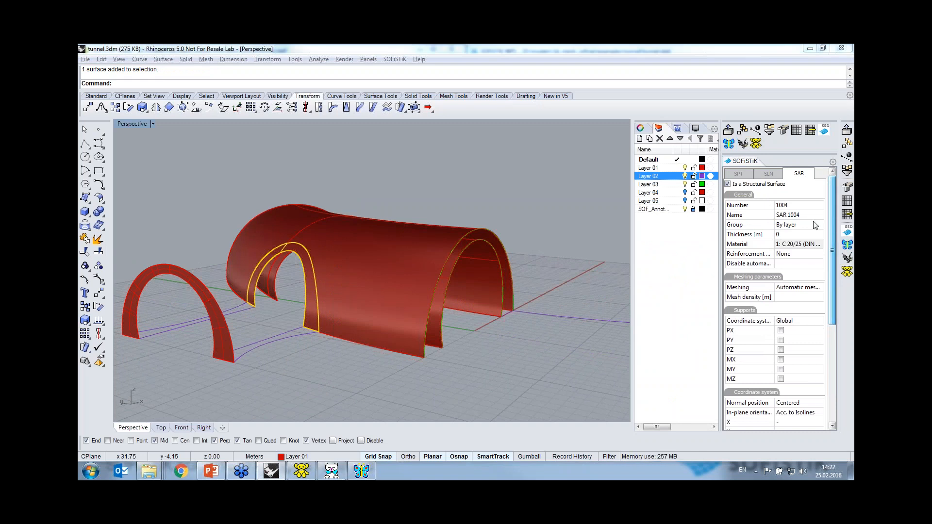
left_click_drag(831, 214, 827, 316)
left_click(750, 374)
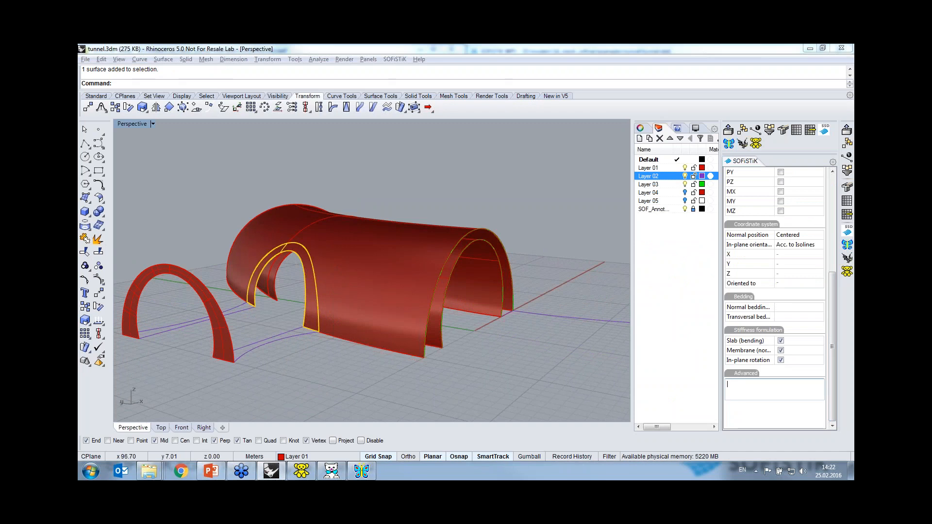
type("sars reft 5")
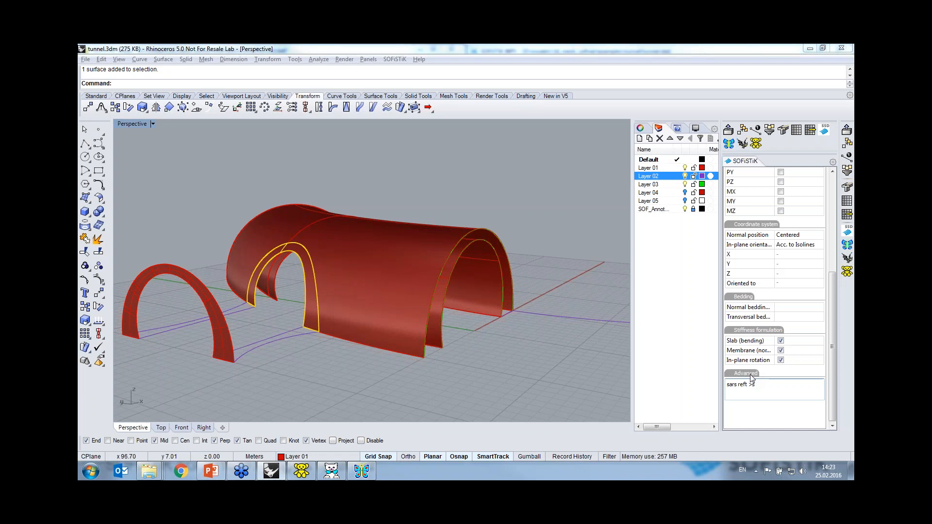
type(">sar ref 1003")
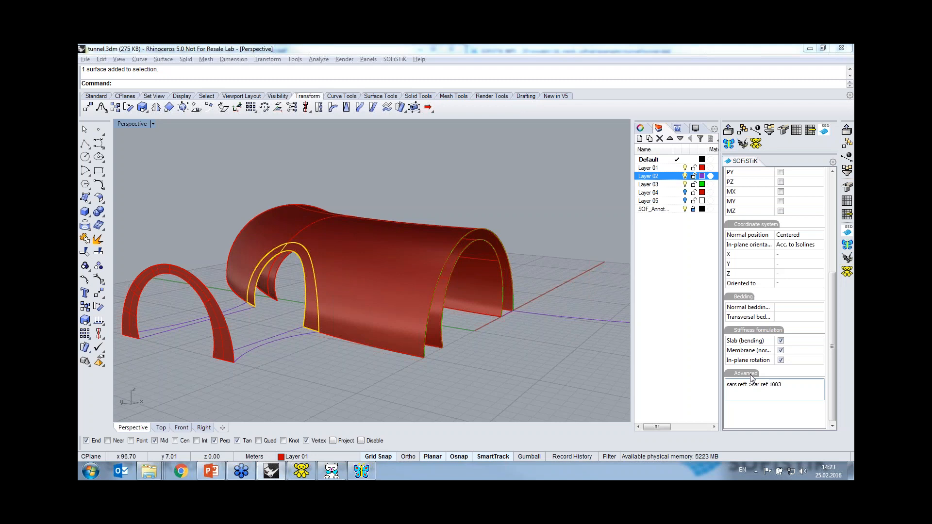
- Export the entire system mesh from Rhino and rerun the calculation in WPS to view the mesh in Animator
left_click(270, 291)
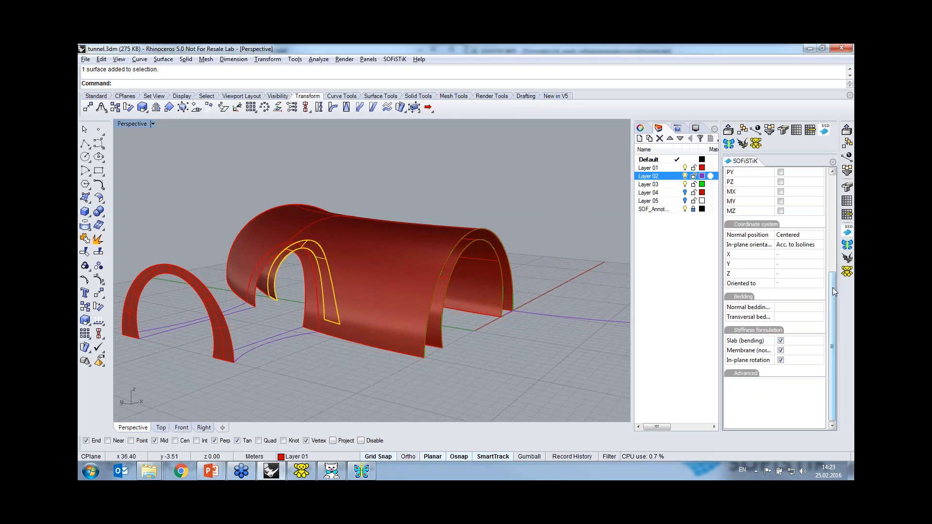
scroll(832, 288, "up", 5)
left_click(847, 128)
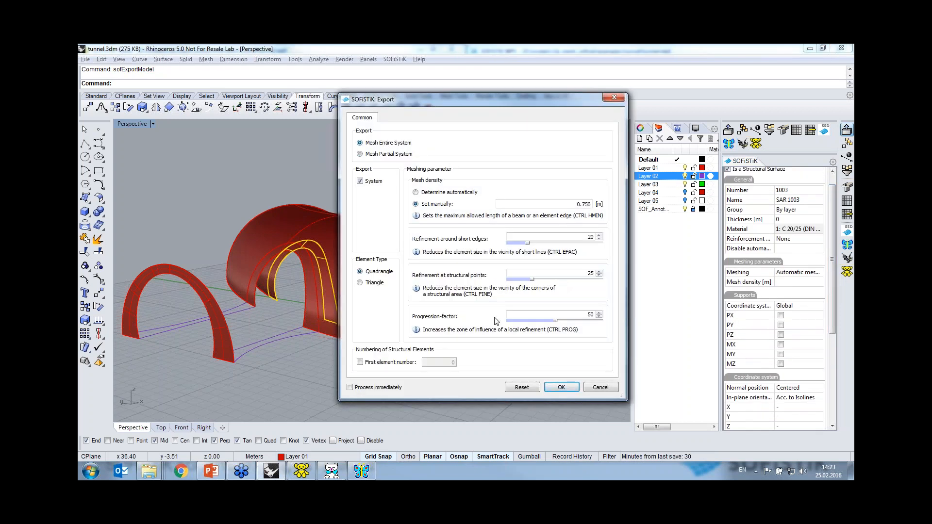
left_click(558, 387)
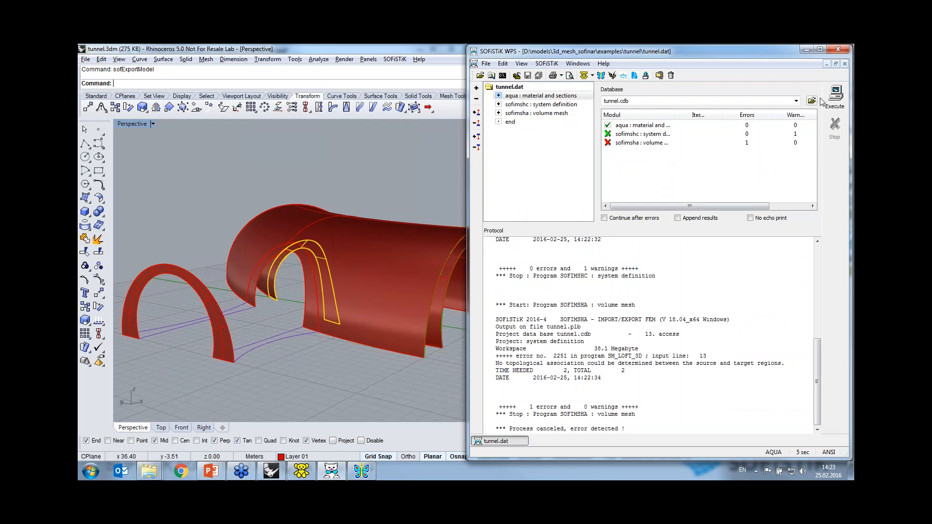
left_click(835, 97)
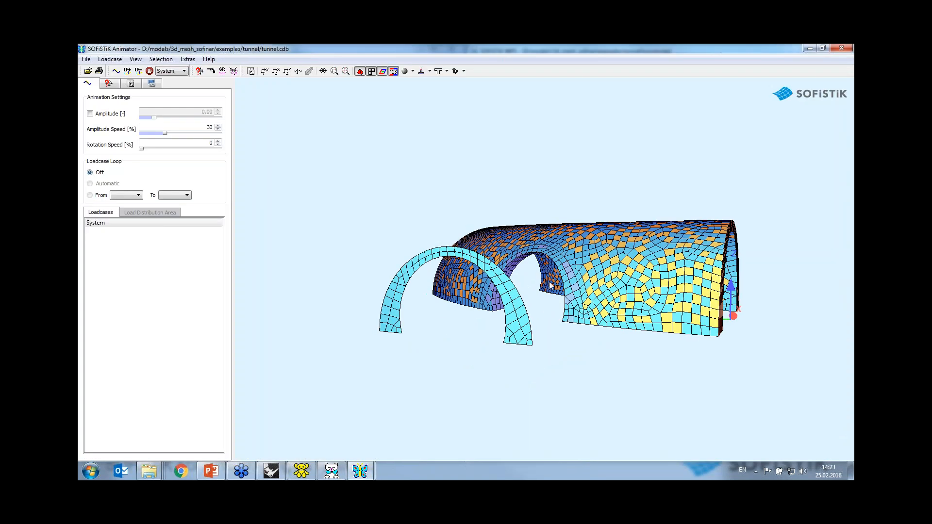
left_click_drag(550, 283, 481, 283)
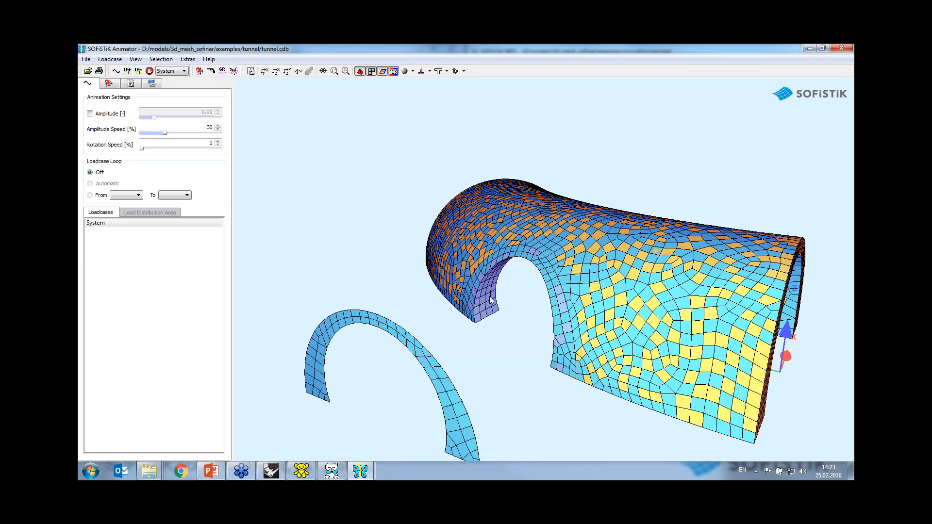
- Switch to Rhino and enter "sars reft >sar ref 1003" as the advanced text of the detached arch surface SAR 1005
left_click(276, 473)
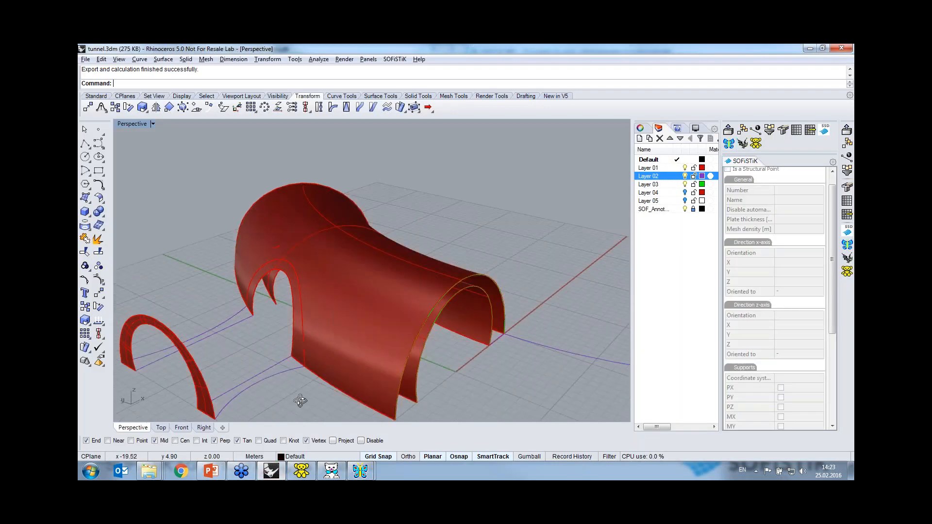
right_click_drag(300, 400, 301, 394)
left_click(200, 381)
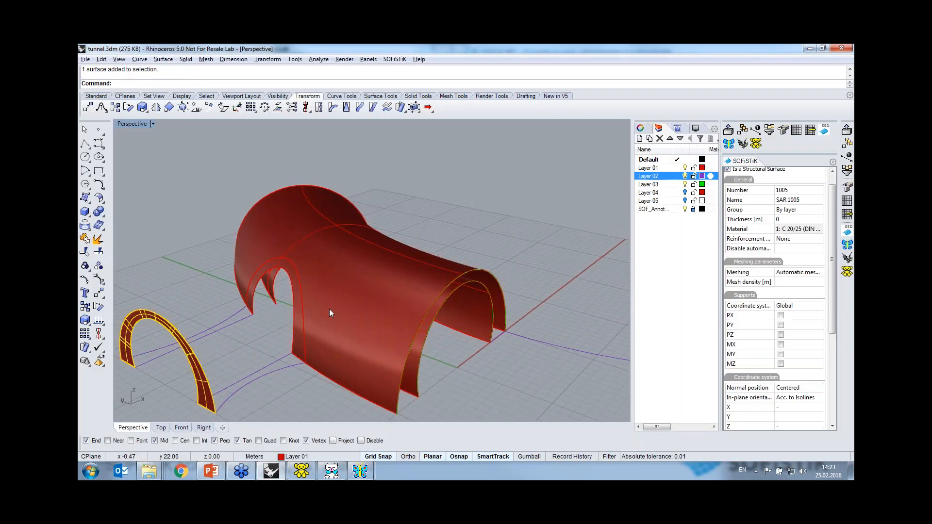
left_click_drag(834, 231, 735, 382)
left_click(738, 374)
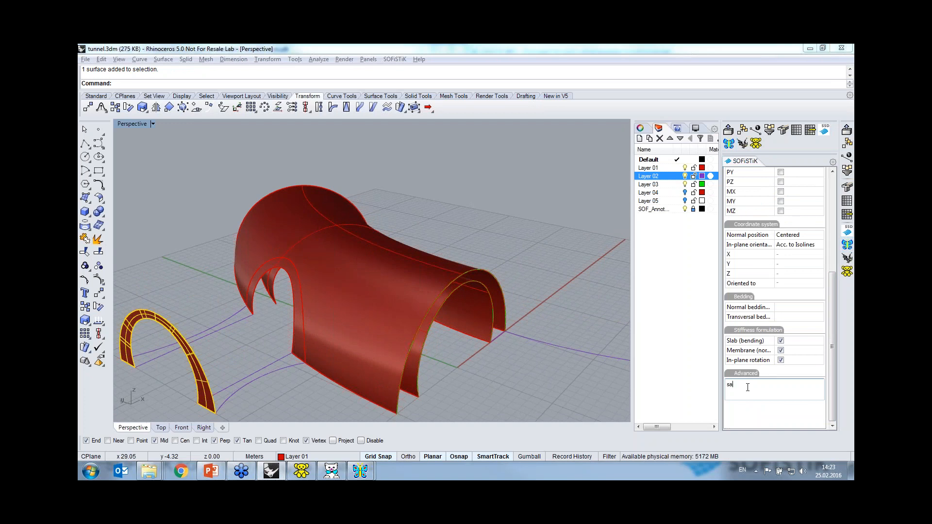
type("sars reft >sar ref 1003")
- Check the advanced text of the outer side-opening surface on the tunnel wall
left_click(297, 305)
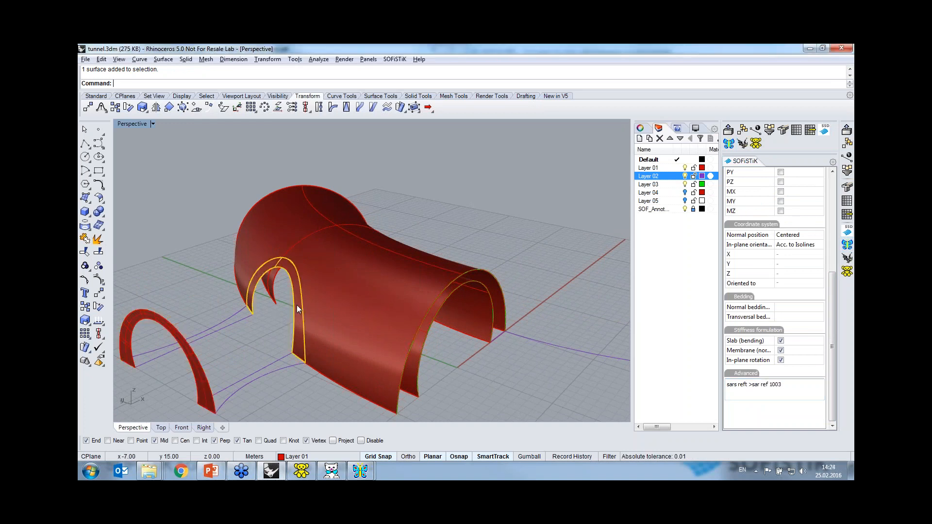
left_click_drag(833, 278, 847, 180)
left_click_drag(833, 225, 834, 322)
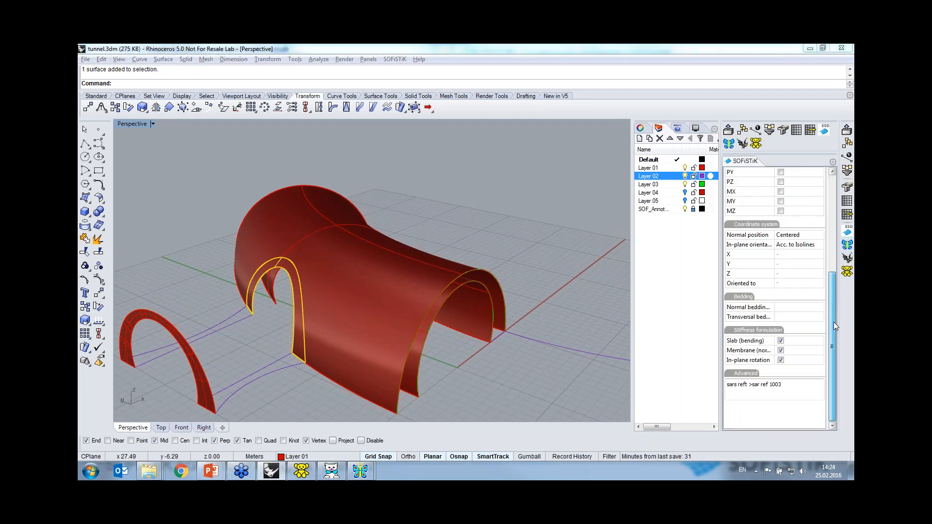
- Enter "slns ref 1006" as the advanced text of the other three side-opening connecting curves, using straight curve SLN 1006 as reference
left_click(274, 398)
right_click_drag(281, 393, 242, 394)
left_click_drag(242, 386, 194, 302)
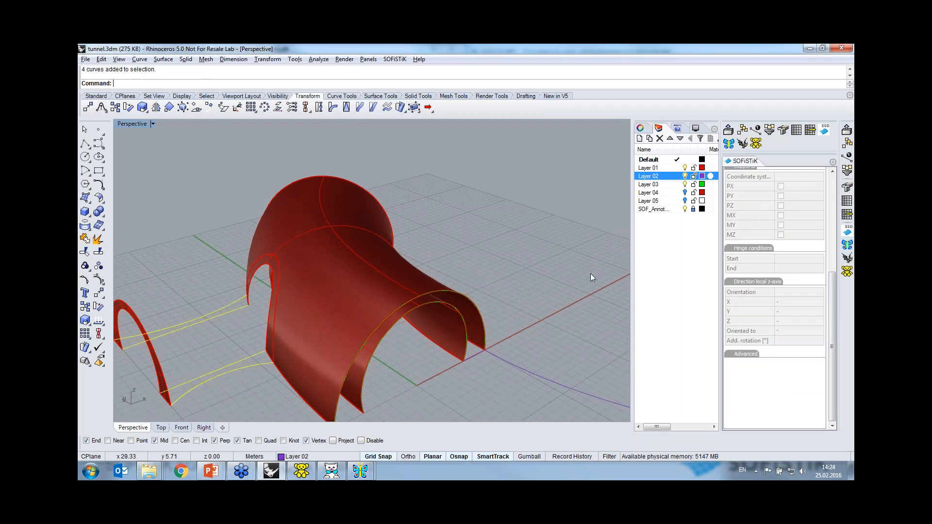
left_click(538, 235)
right_click_drag(193, 341, 245, 350)
left_click(246, 351)
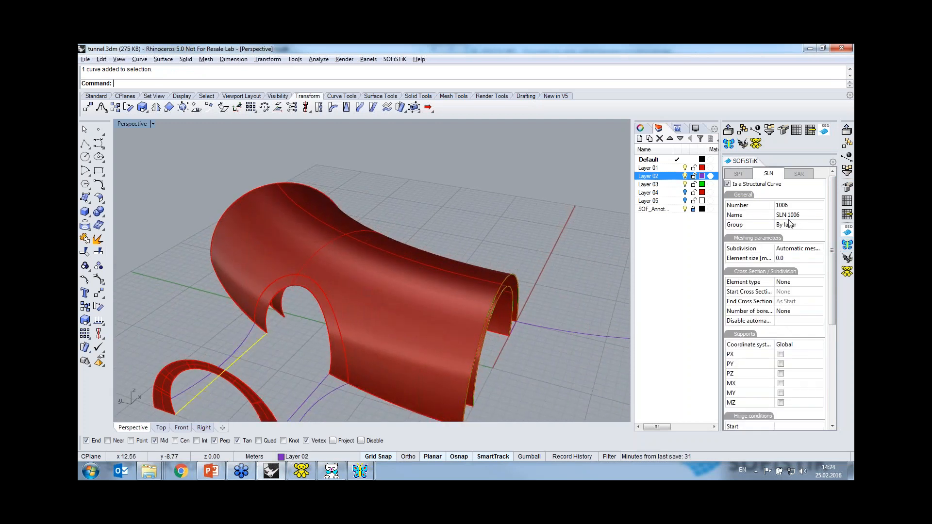
left_click(266, 382)
left_click(238, 349)
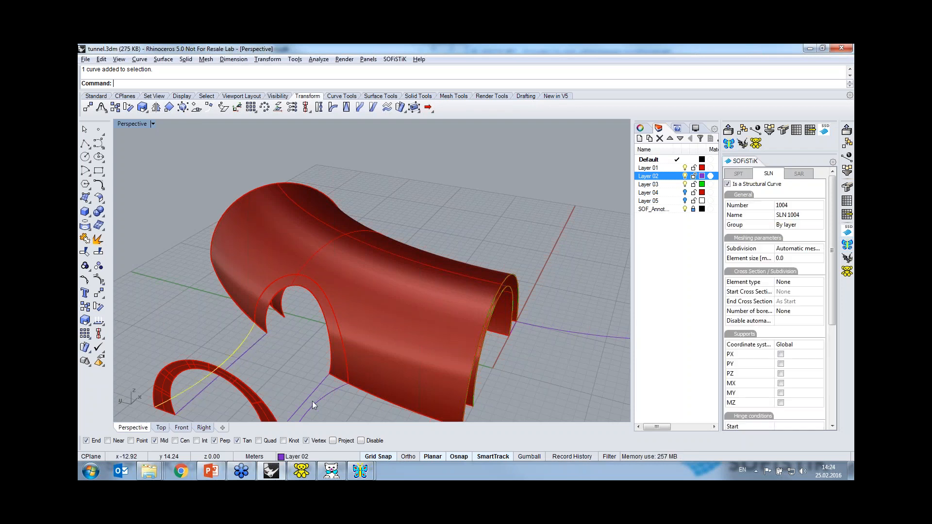
scroll(832, 252, "down", 5)
left_click(740, 320)
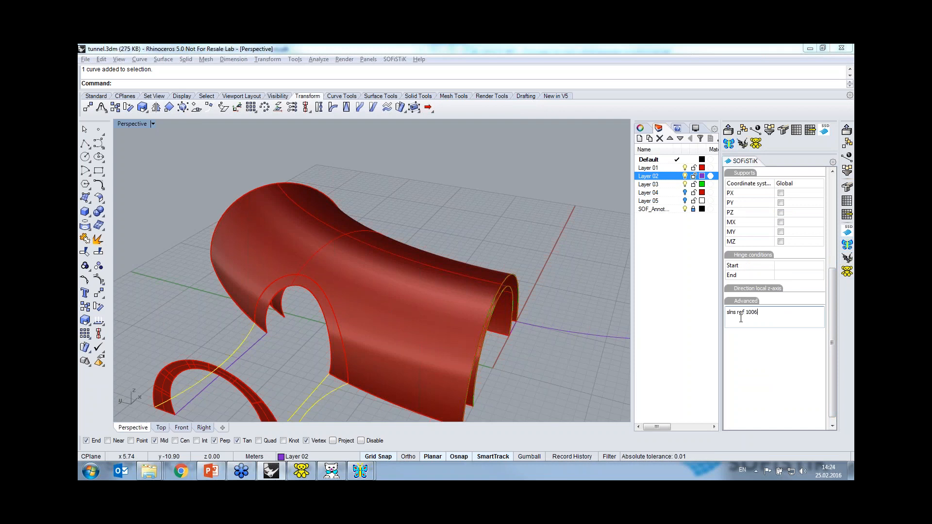
left_click(529, 375)
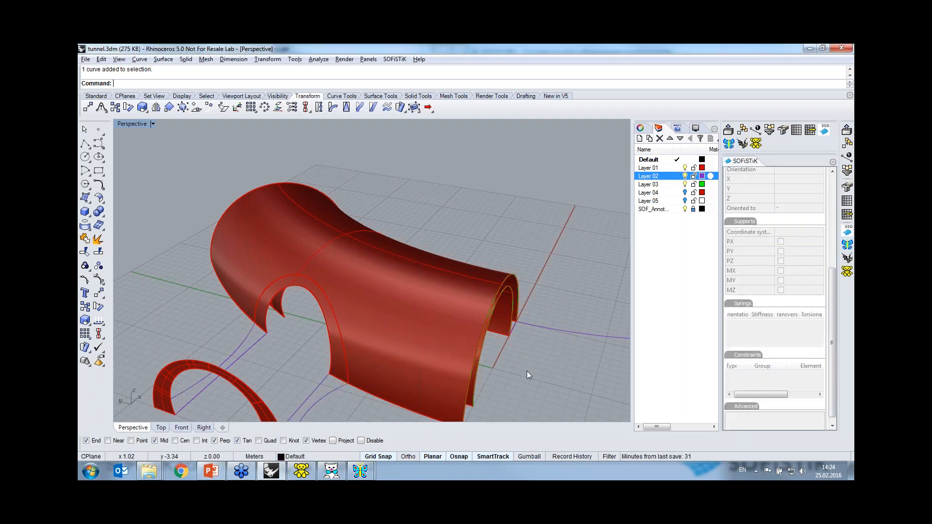
- Examine the side-opening connecting curves and check the advanced reference text of the outer curved one
scroll(527, 370, "down", 5)
right_click_drag(557, 383, 482, 376)
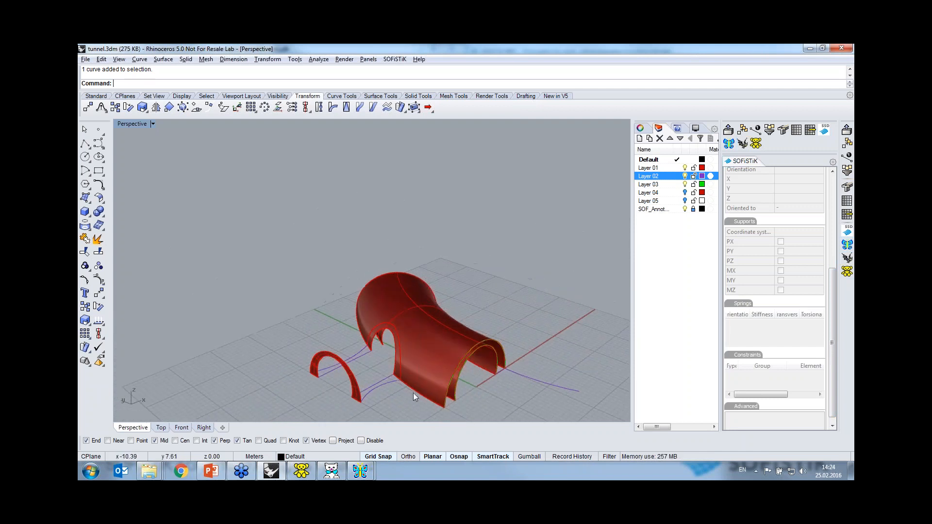
scroll(351, 403, "up", 6)
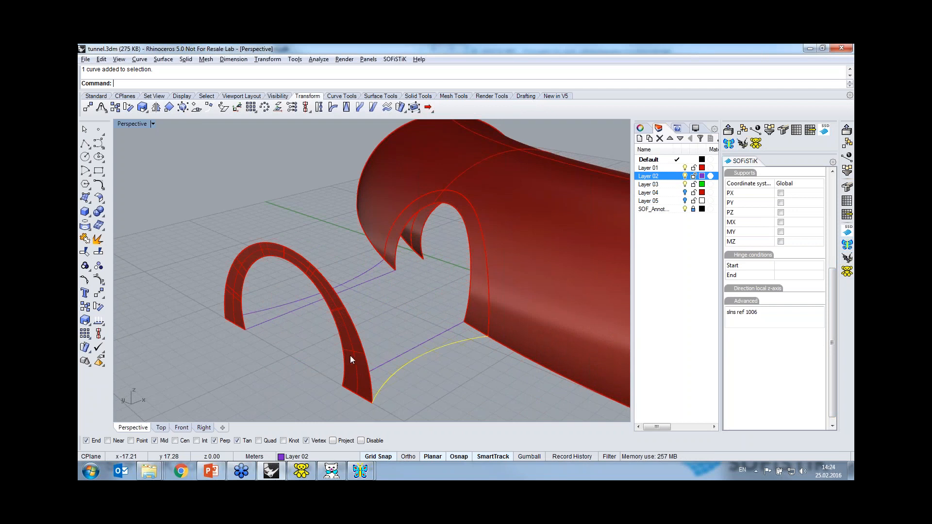
left_click(405, 334)
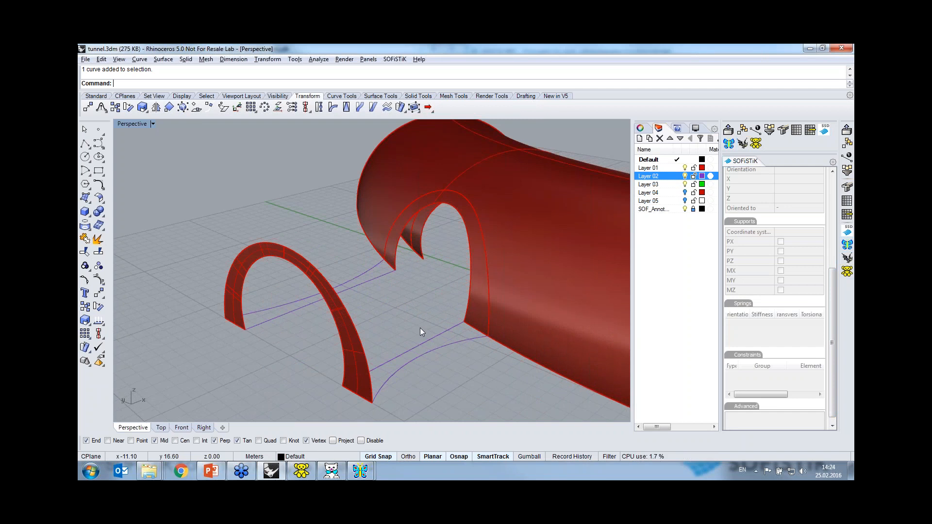
right_click_drag(445, 378, 334, 345)
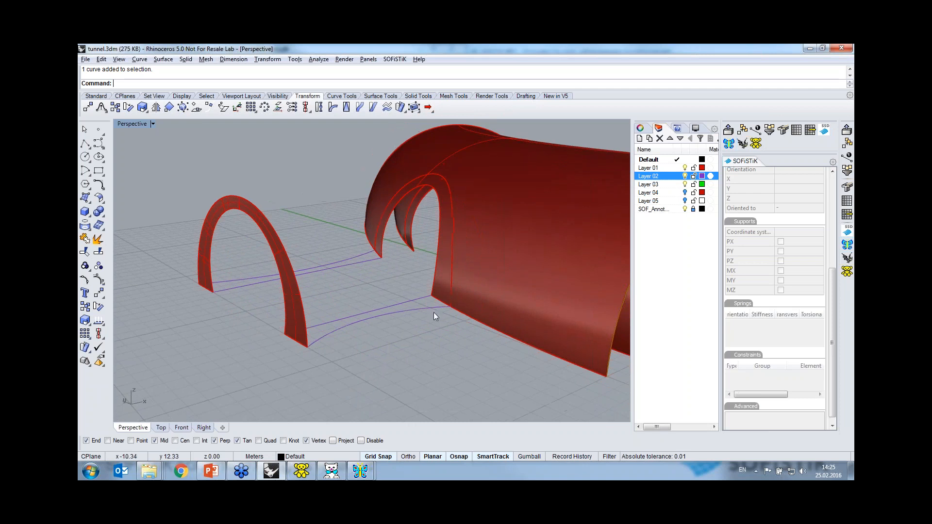
left_click(370, 318)
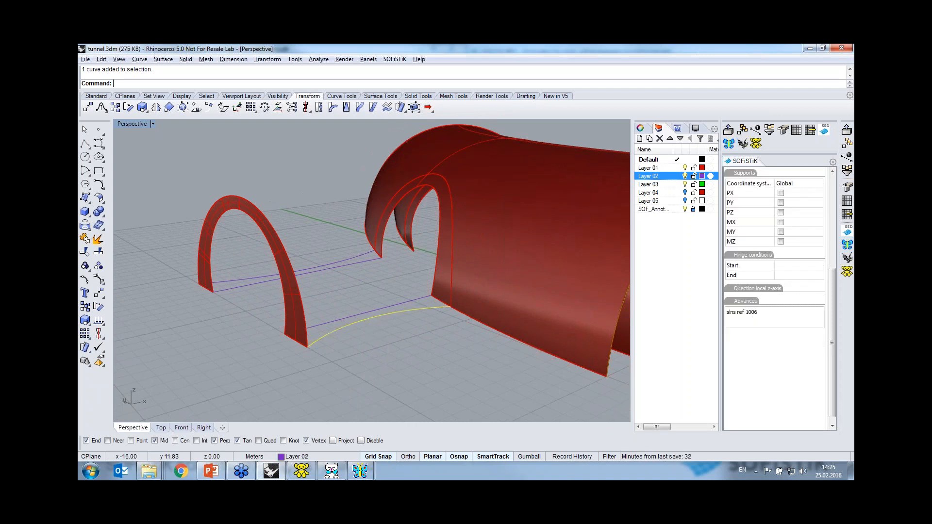
scroll(368, 348, "up", 3)
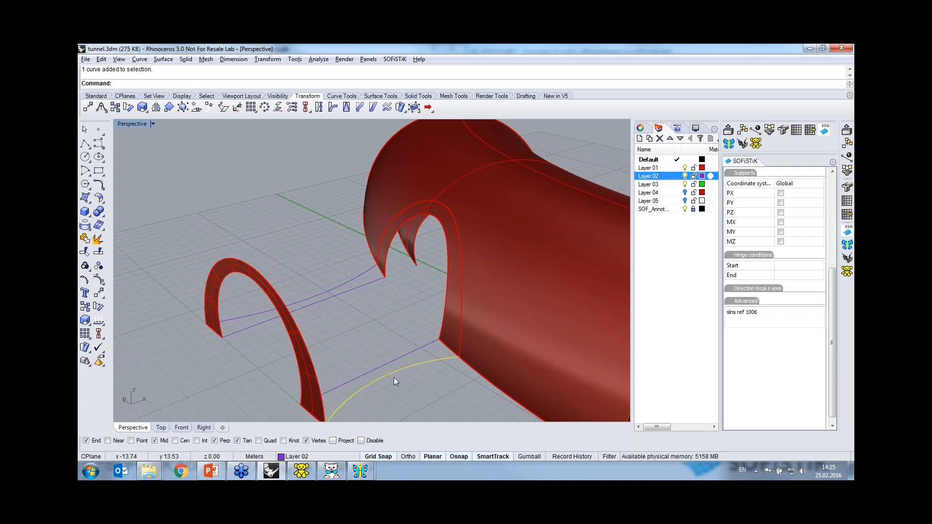
scroll(415, 388, "down", 2)
left_click(421, 396)
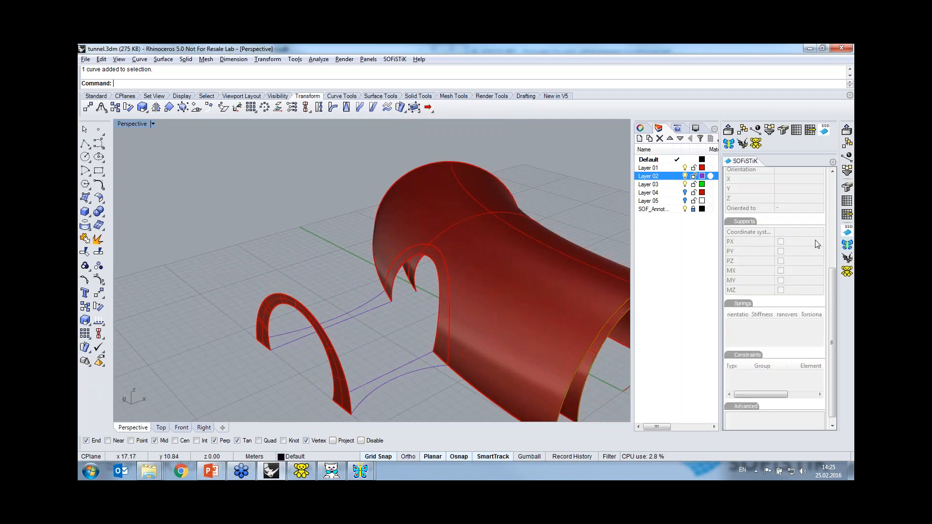
- Export the entire system from Rhino, then add group 33 to tunnel.dat with "bric prop mno 4" and "loft type sar 1004 1005"
left_click(848, 131)
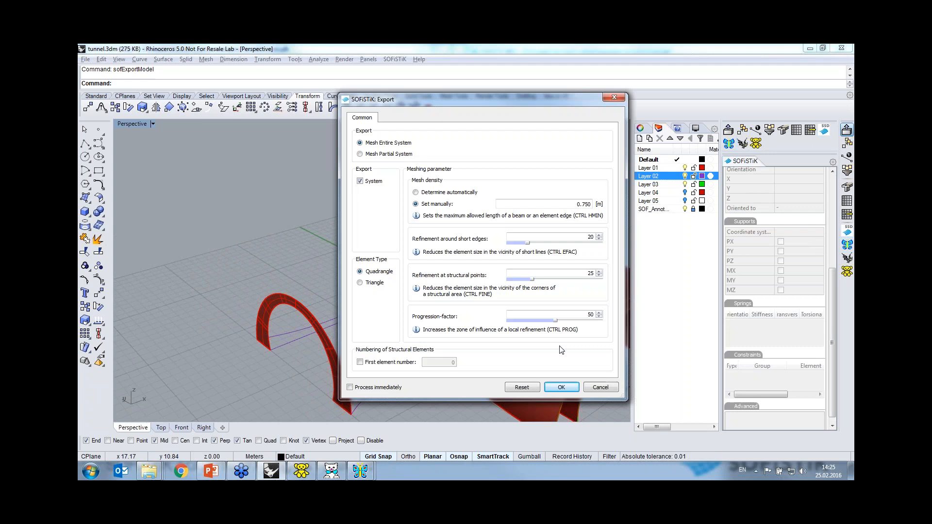
left_click(562, 386)
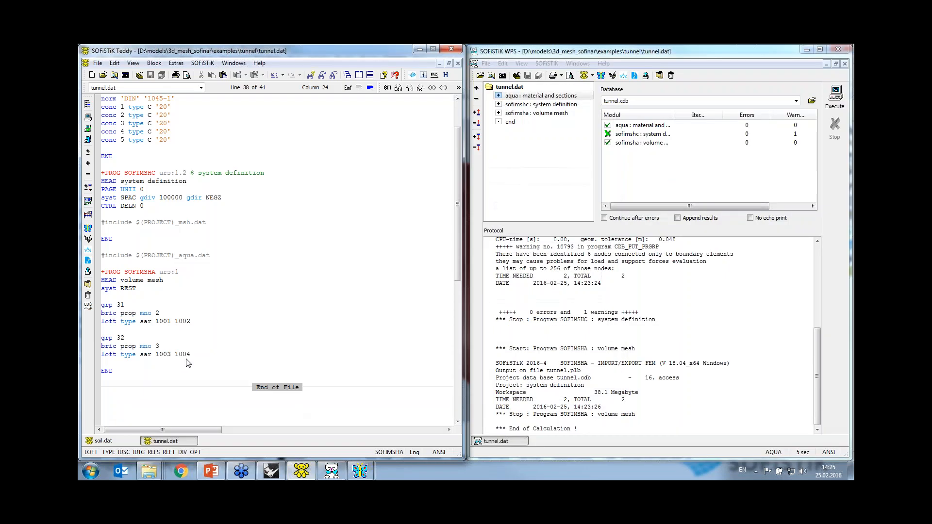
key("Return")
key("Return")
type("grp 33")
key("Return")
key("Return")
key("BackSpace")
type("bric ")
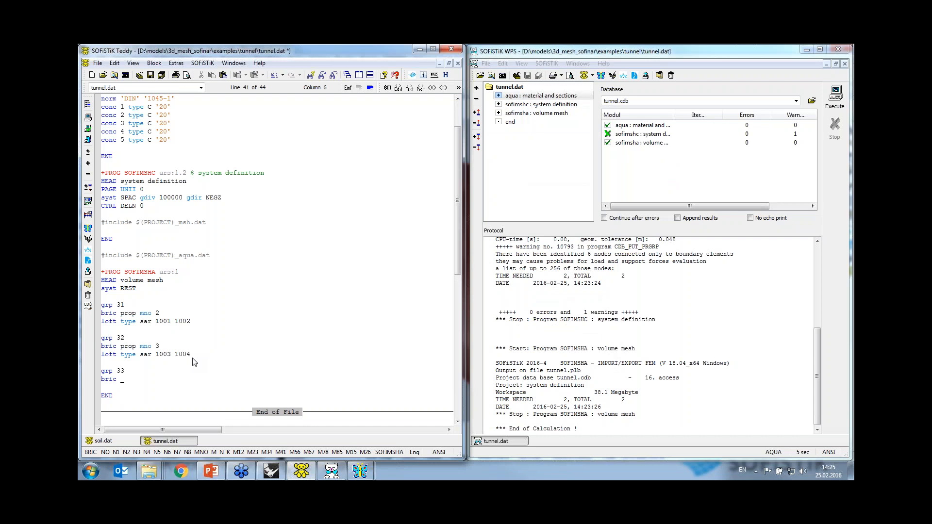
type("prop mno 4")
key("Return")
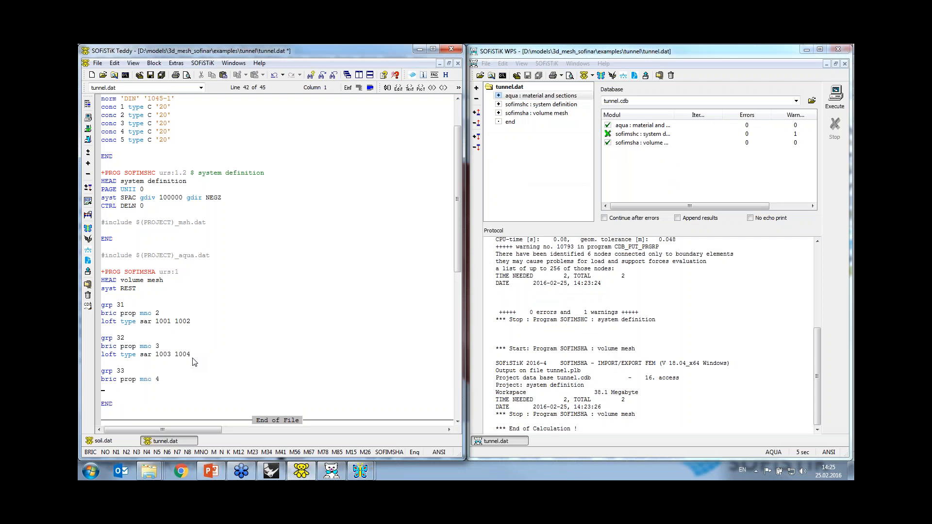
type("loft")
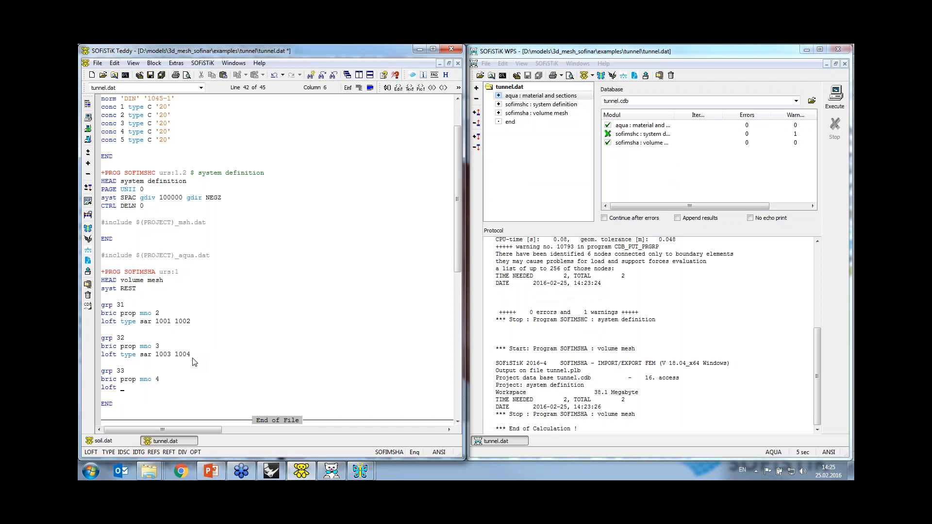
type(" type sar 1004 1005")
- Run the tunnel.dat calculation and inspect the lofted side-opening volume mesh from several angles in Animator
left_click(834, 109)
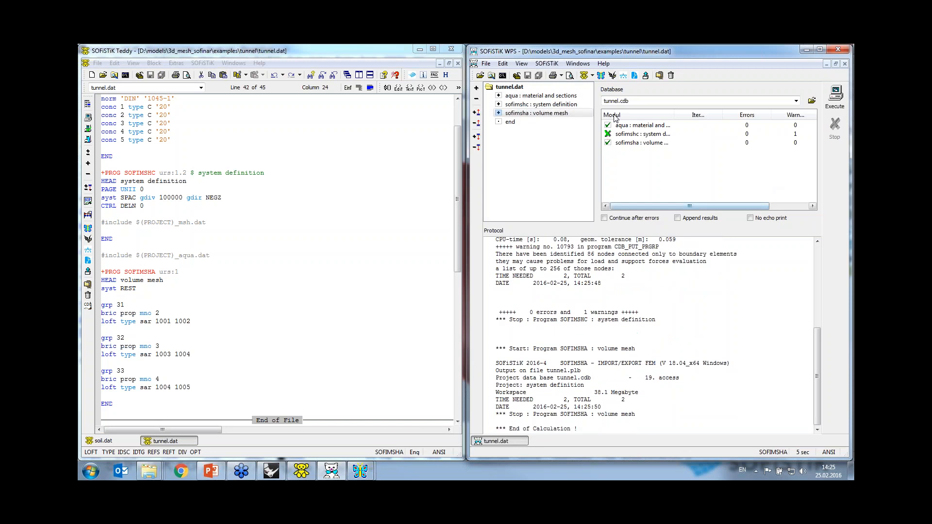
mouse_move(364, 473)
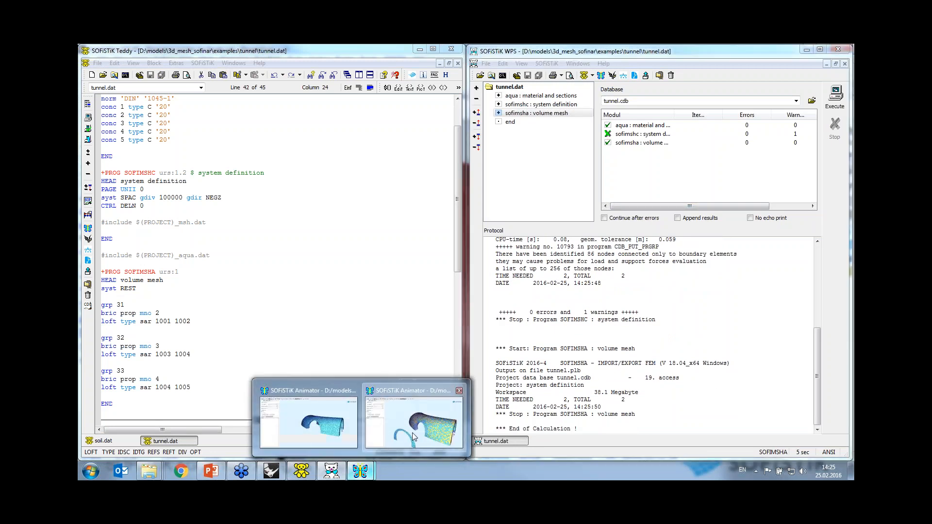
left_click(396, 425)
right_click_drag(466, 386, 476, 455)
left_click_drag(504, 282, 496, 294)
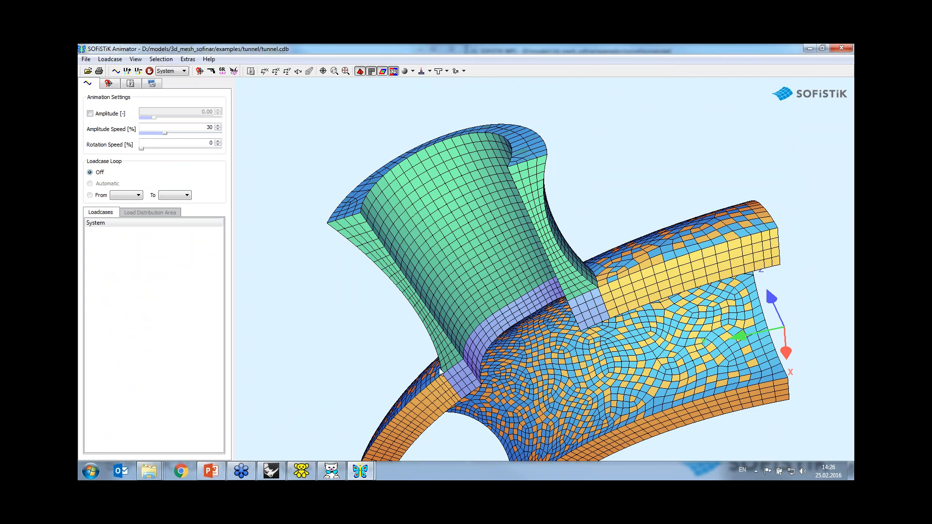
mouse_move(394, 320)
left_mouse_down()
mouse_move(424, 323)
mouse_move(388, 326)
mouse_move(431, 326)
mouse_move(385, 307)
left_mouse_up()
scroll(451, 278, "down", 2)
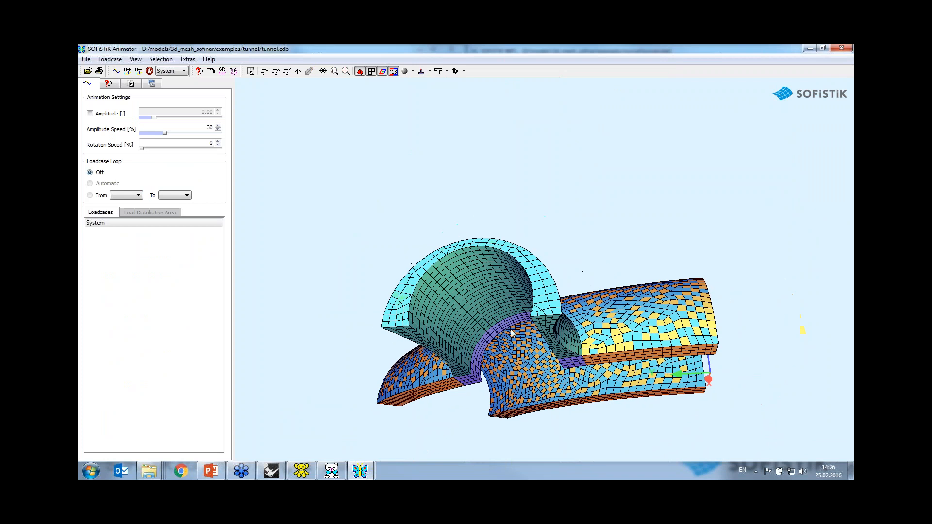
- Switch to Rhino and define the outer and inner arch curves at the tunnel's open front end as structural curves
left_click(272, 473)
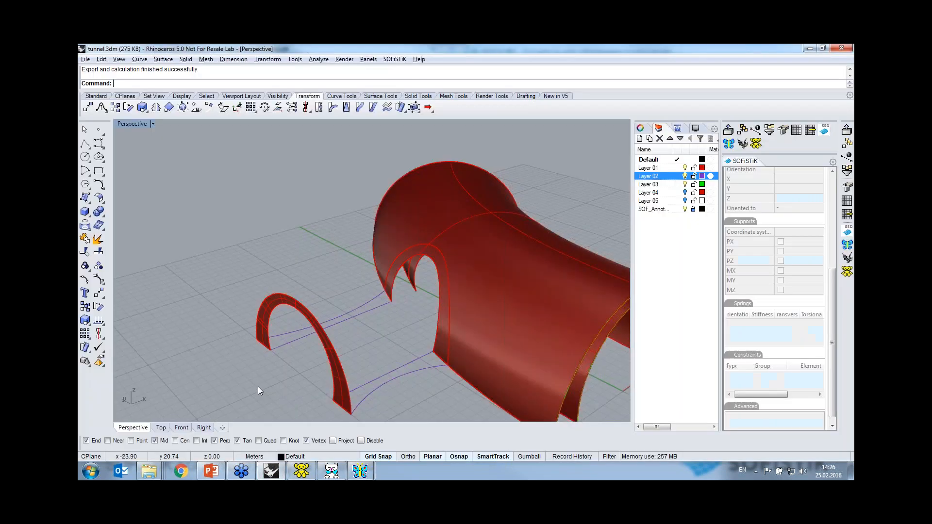
scroll(273, 383, "up", 5)
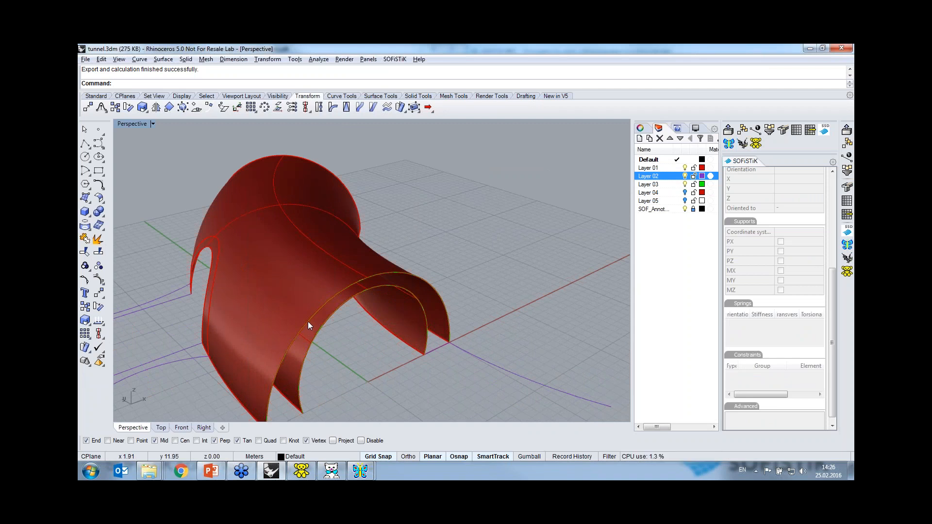
left_click(307, 322)
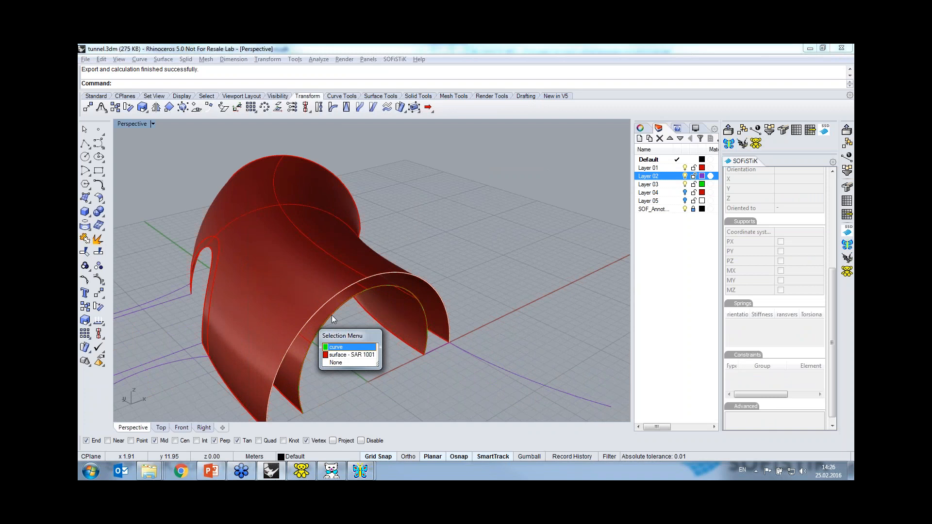
left_click(332, 318)
left_click(360, 342)
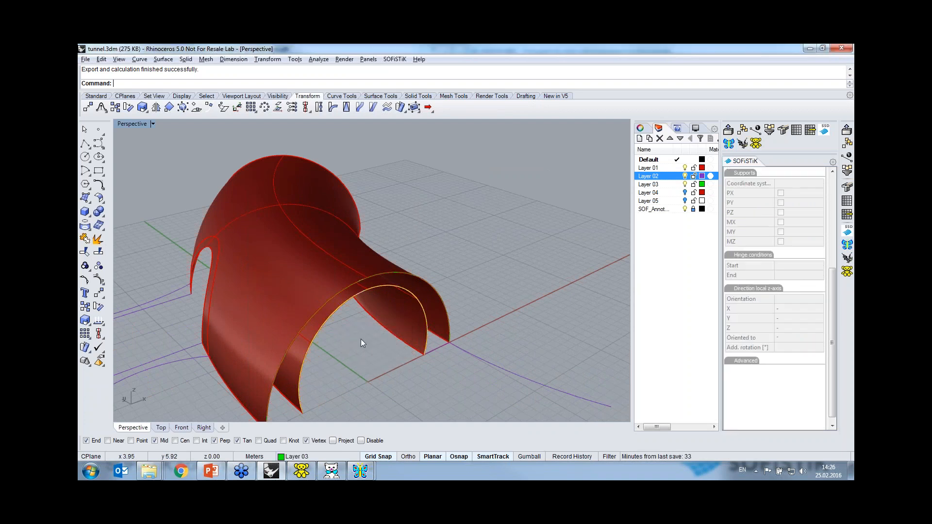
left_click(321, 305)
left_click(353, 331)
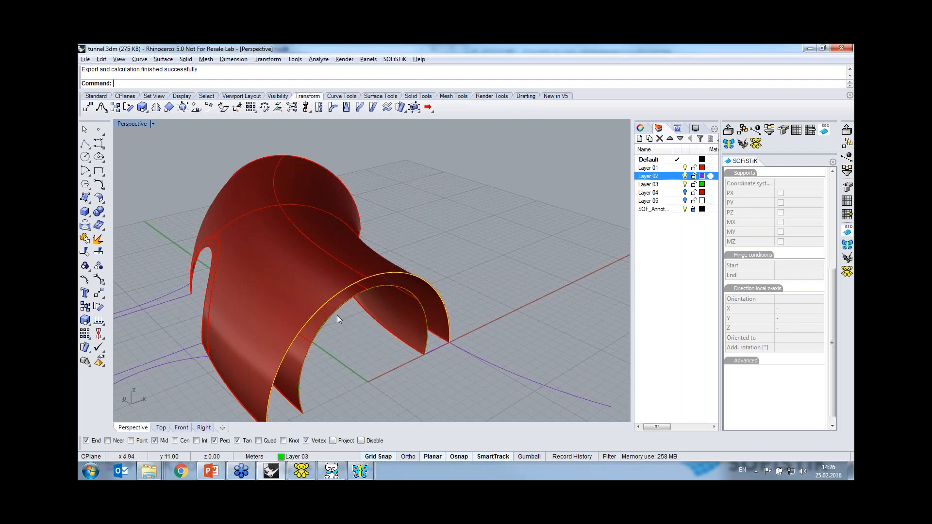
left_click(336, 313)
left_click(386, 341)
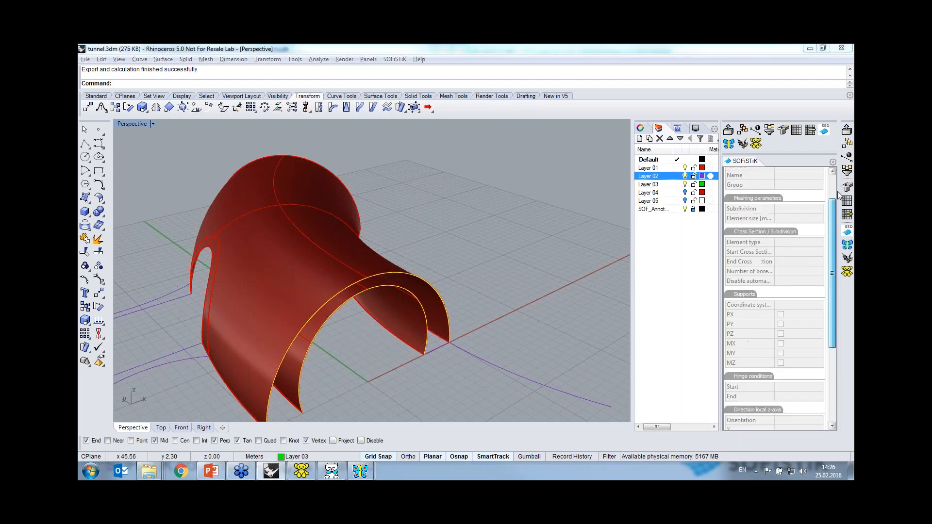
- Enter "slns ref 1007" as the advanced text of the selected front arch curve
left_click(386, 287)
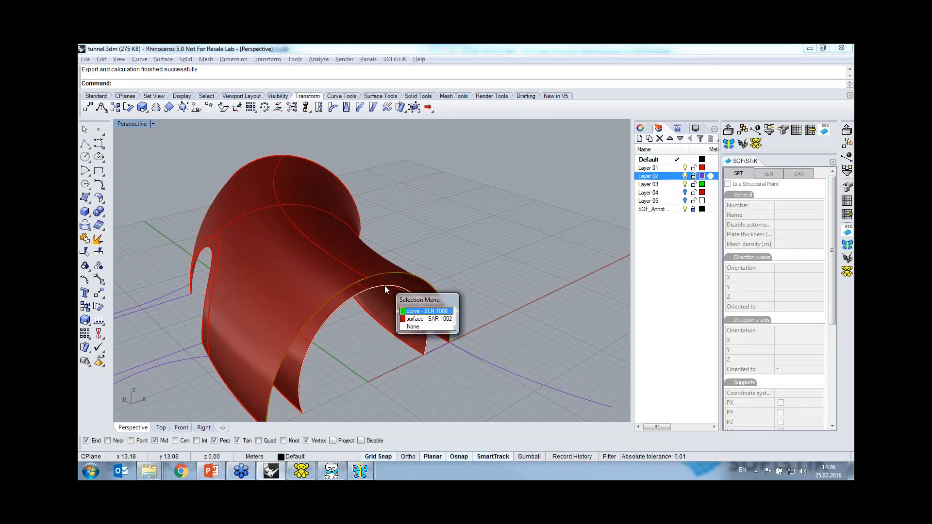
left_click(383, 273)
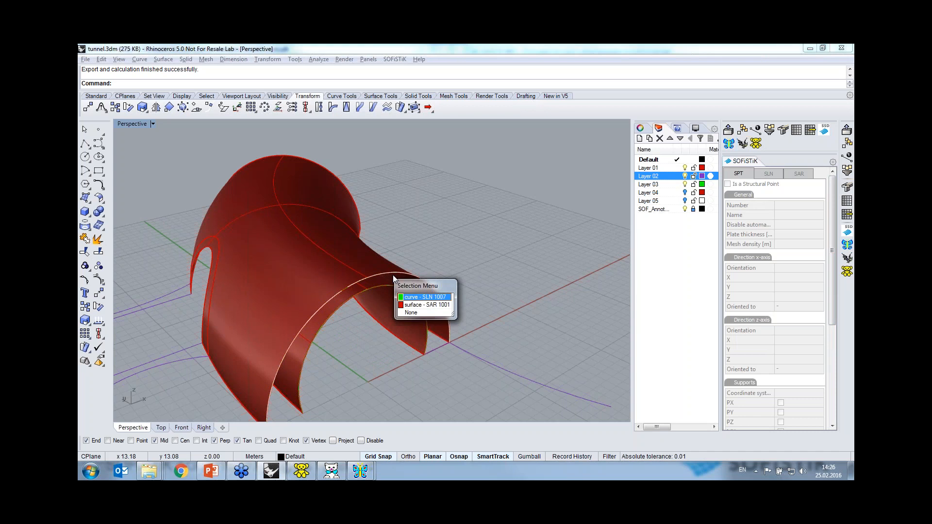
left_click(415, 297)
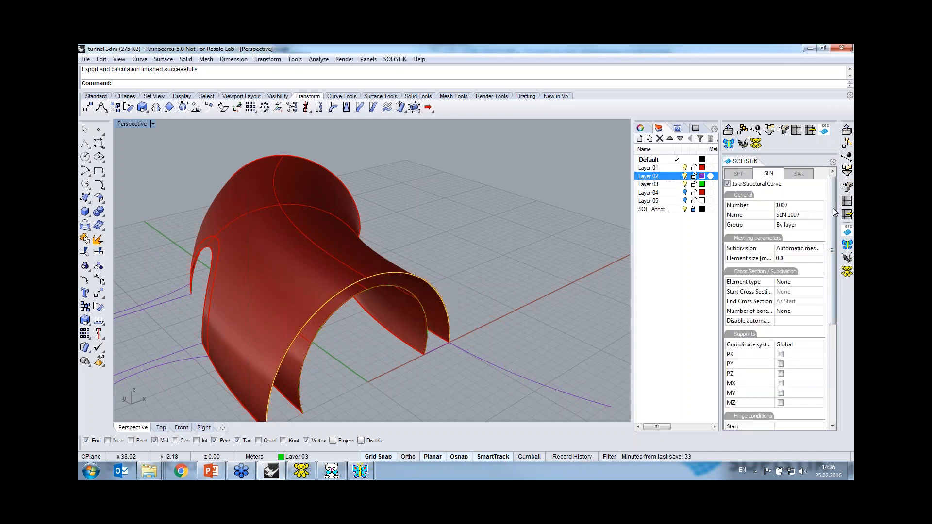
scroll(748, 306, "down", 5)
left_click(746, 295)
left_click(746, 311)
type("slns ref 1007")
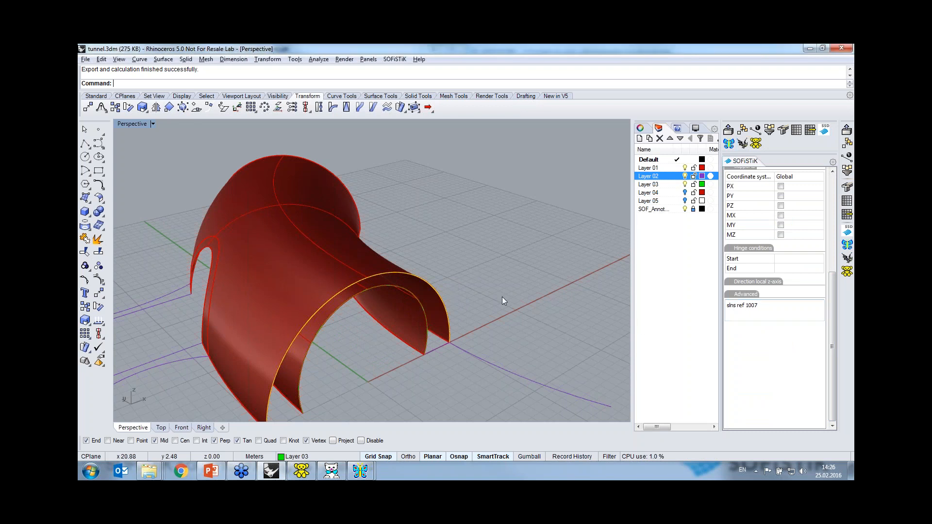
right_click_drag(397, 382, 340, 306)
left_click(330, 290)
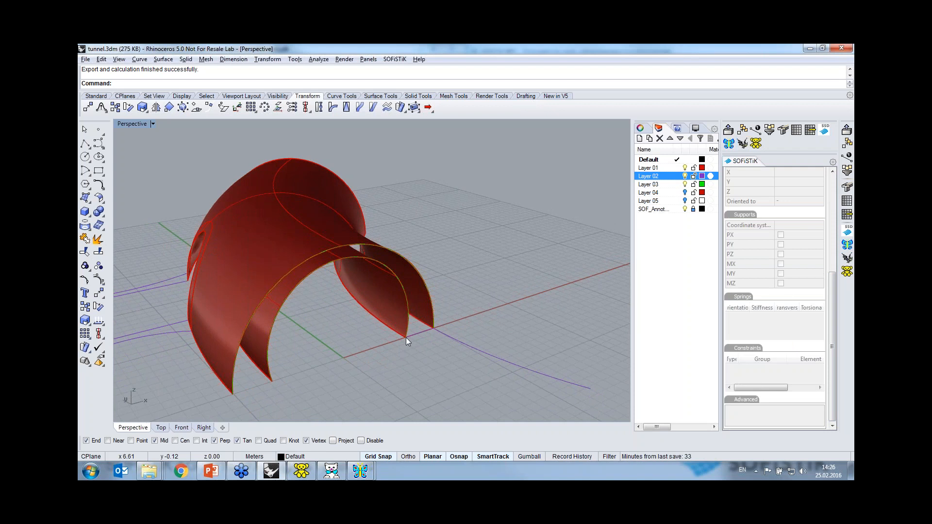
- Check the properties of the short straight curve connecting the feet of the inner and outer front arches
scroll(409, 337, "up", 3)
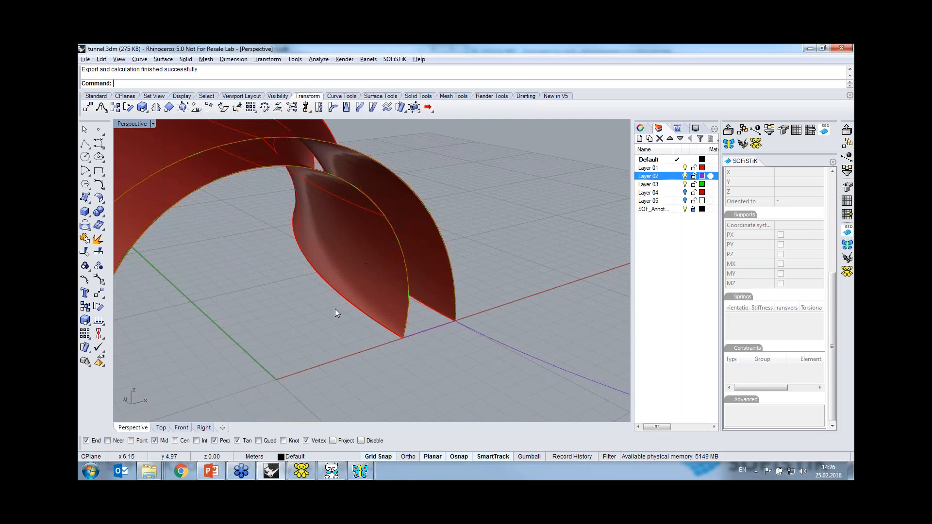
right_click_drag(299, 313, 296, 322)
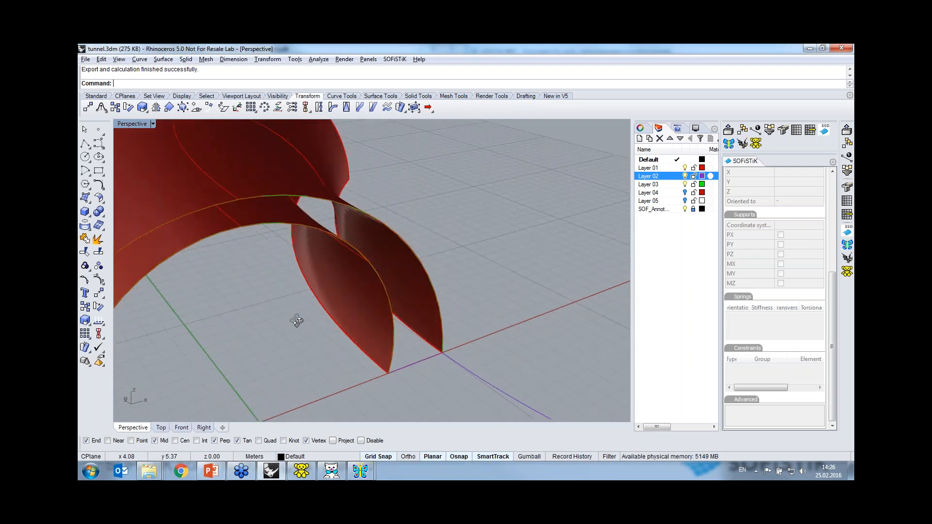
left_click(400, 368)
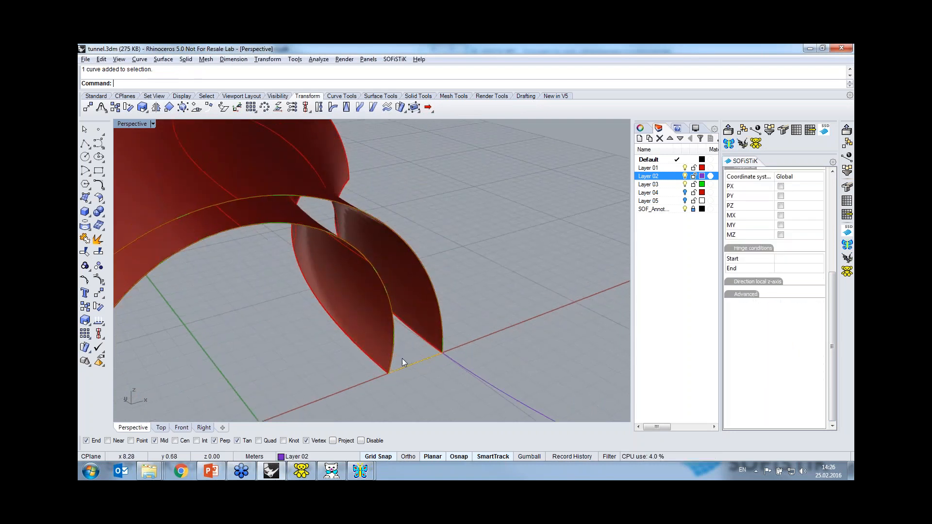
left_click(298, 342)
right_click_drag(298, 342, 306, 342)
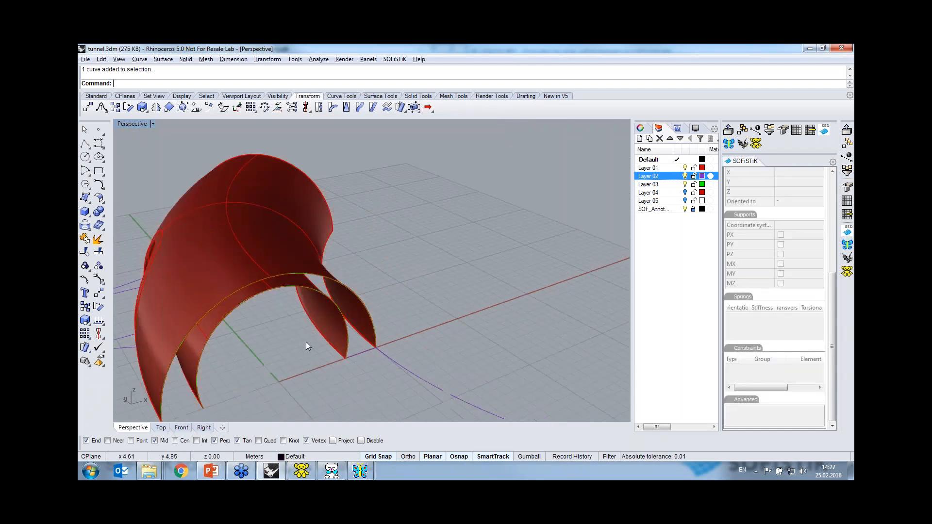
- Make the long curve running outward from the front arch's foot a structural curve and export the model
left_click(400, 370)
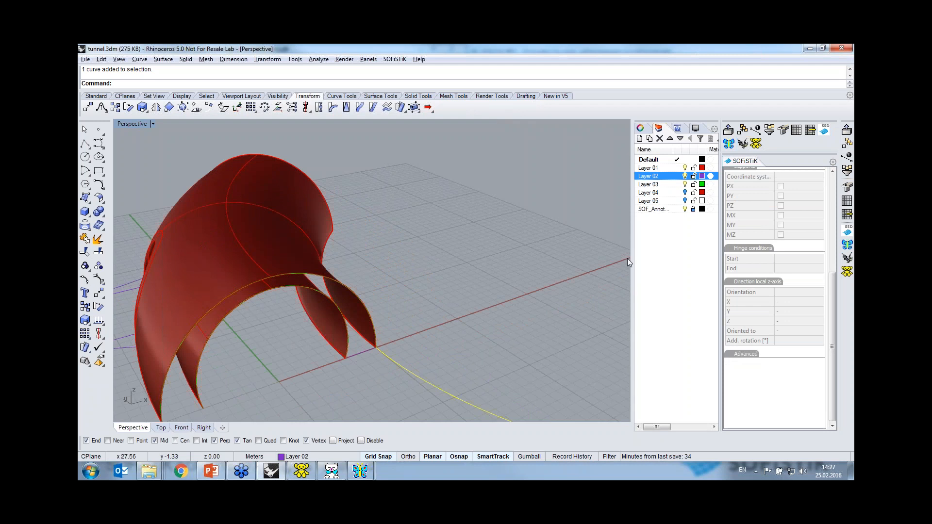
left_click_drag(830, 288, 831, 170)
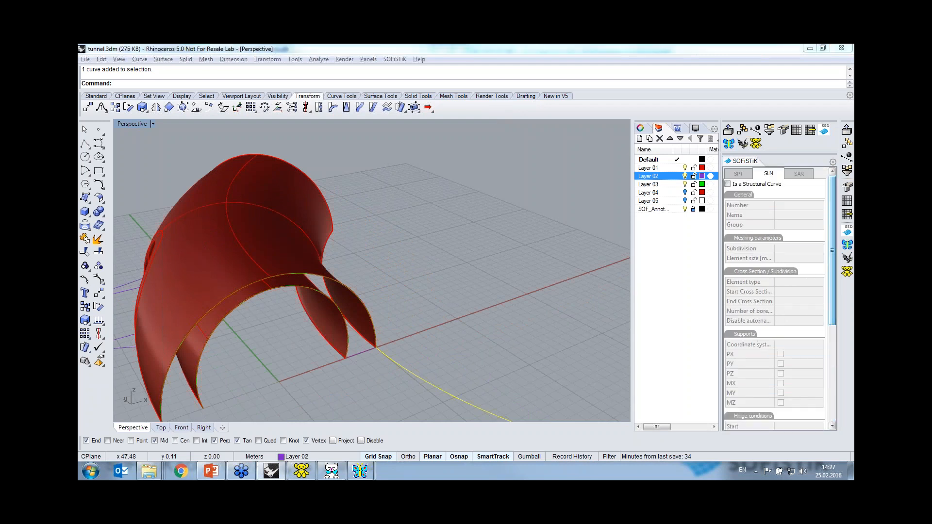
left_click(727, 184)
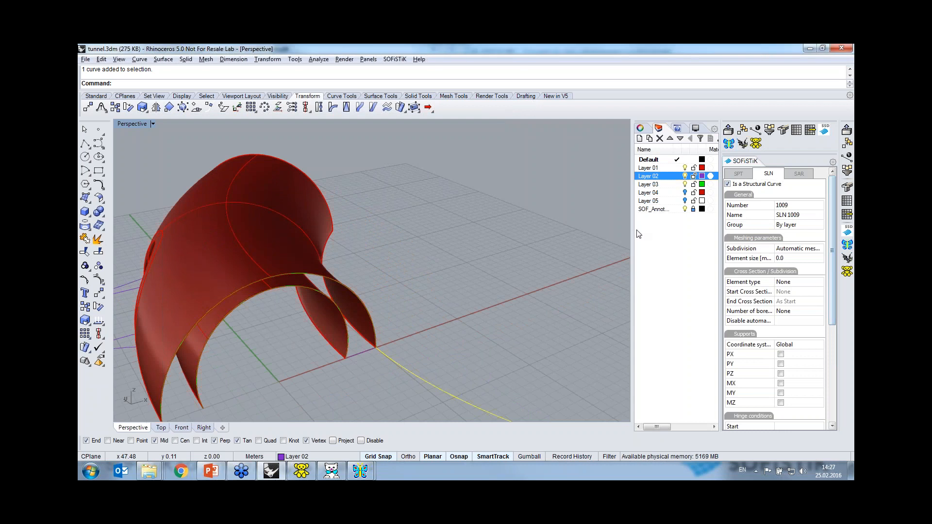
left_click(511, 264)
left_click(845, 131)
left_click(561, 386)
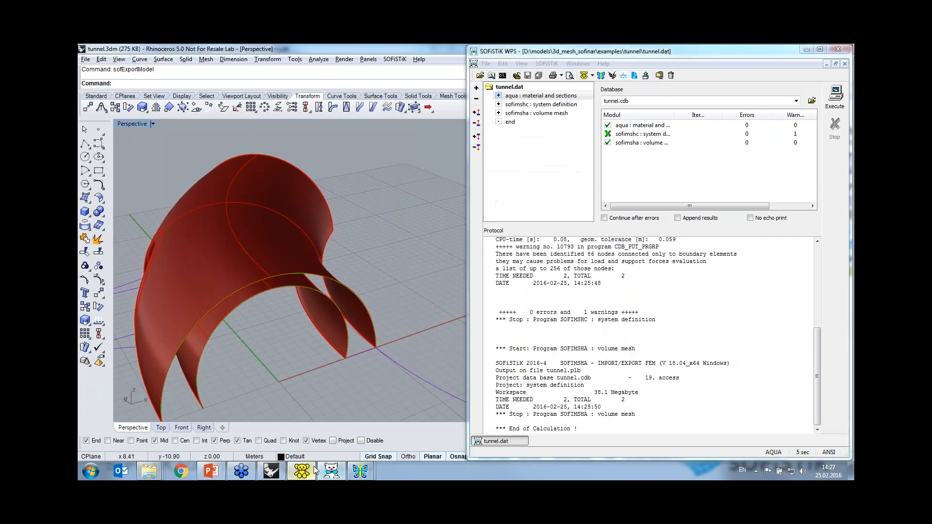
- Switch to Teddy and add group 21 to tunnel.dat with "quad prop mno 1" and "loft type sln 1007 1008"
left_click(311, 470)
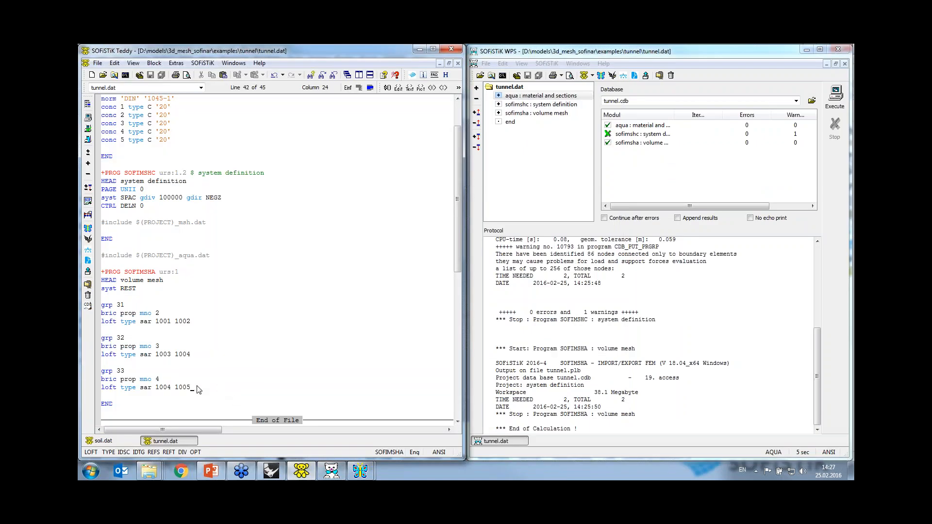
key("Return")
key("Return")
type("grp 21")
key("Return")
type("quad prop mnp")
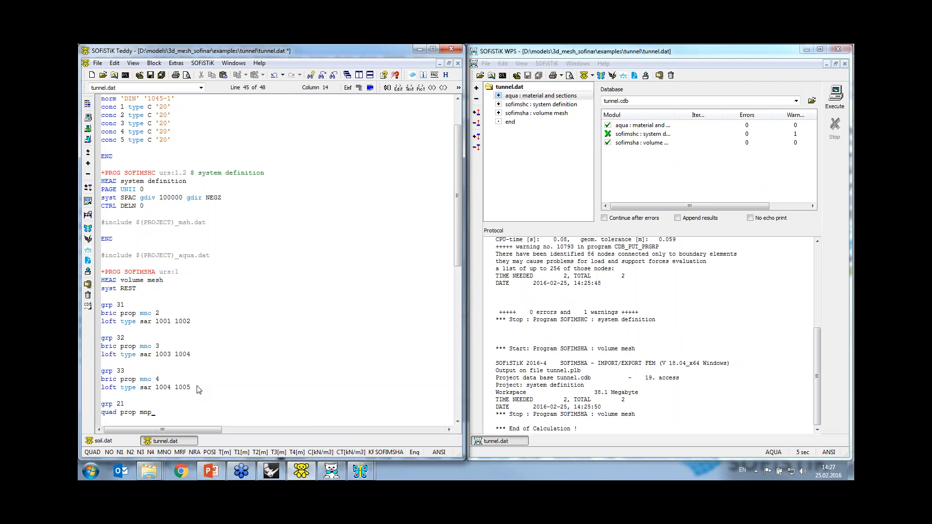
key("BackSpace")
type("o 1")
key("Return")
type("loft type sln")
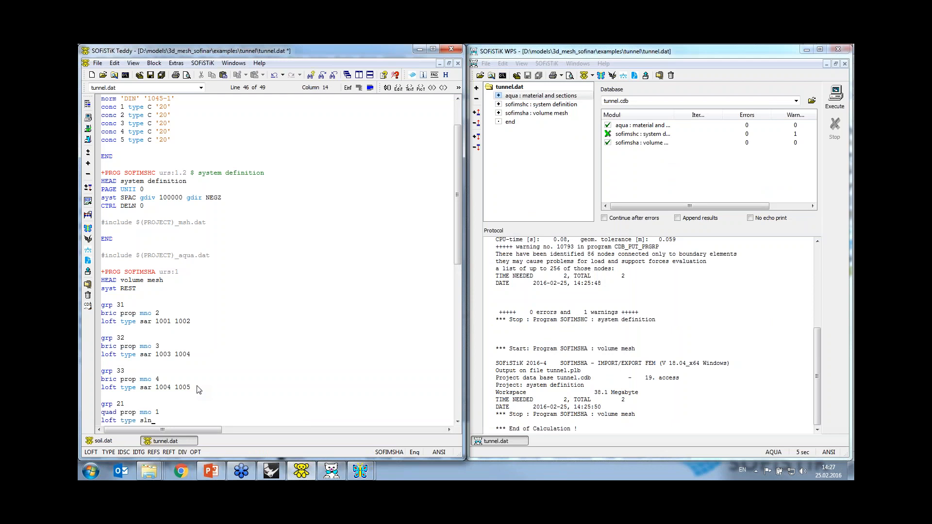
type(" 1007 1008")
- Save and calculate tunnel.dat, then inspect the updated tunnel mesh from its front end in Animator
left_click(199, 380)
scroll(199, 379, "down", 2)
left_click(88, 118)
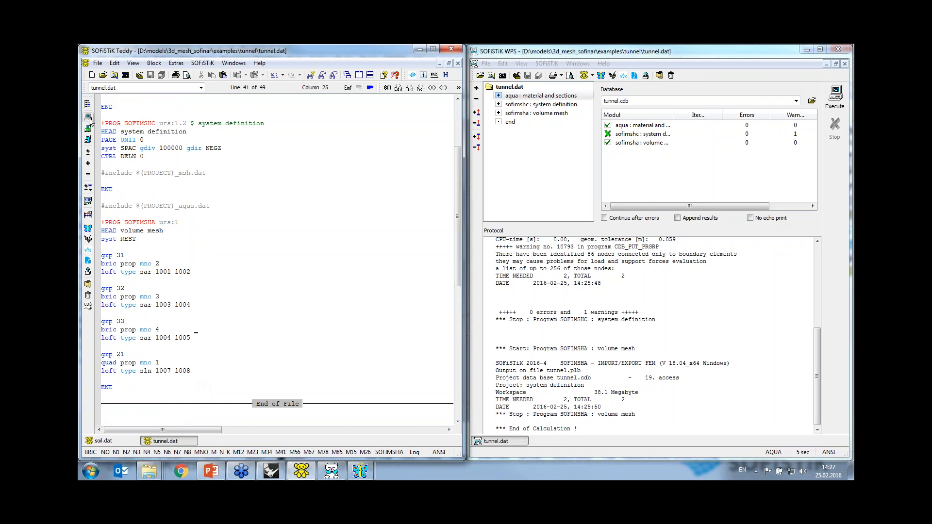
left_click(835, 97)
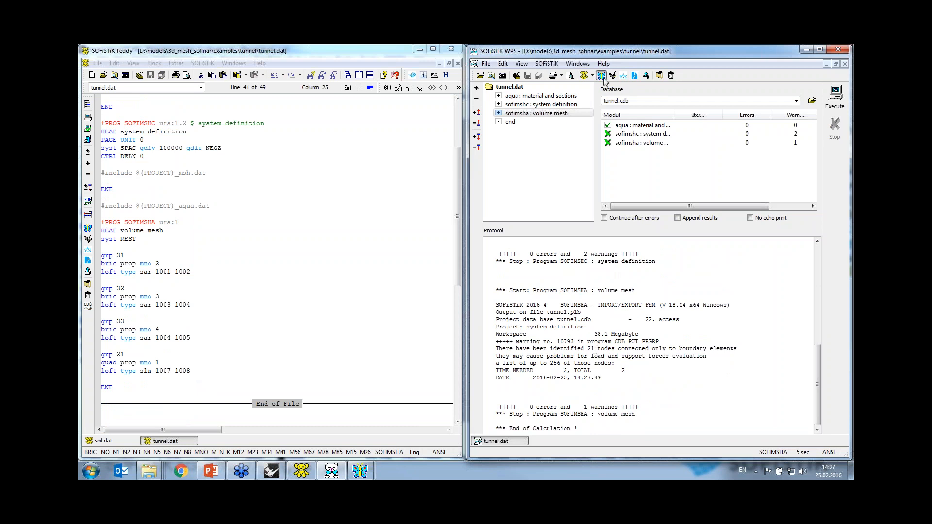
mouse_move(361, 471)
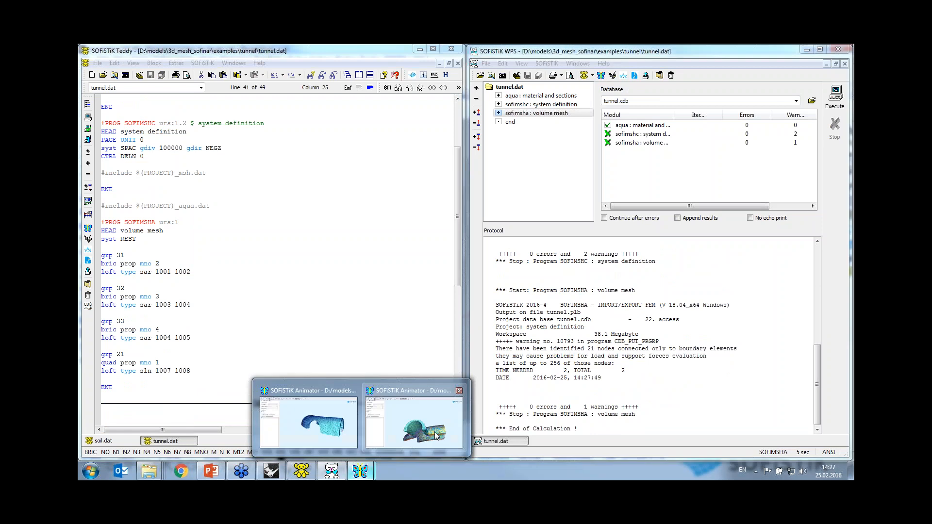
left_click(418, 424)
left_click_drag(508, 371, 639, 387)
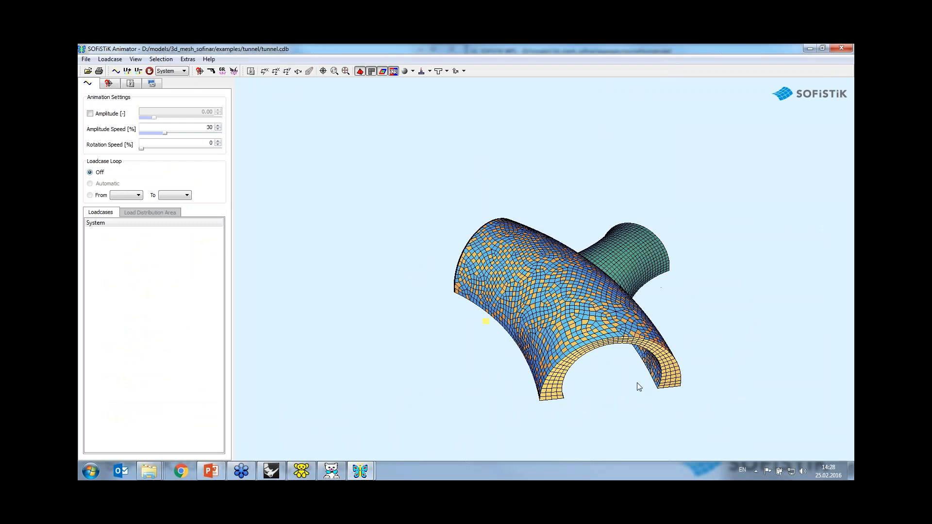
- Inspect the elements at the tunnel's front end, checking the properties of a lofted group 21 quad
double_click(673, 376)
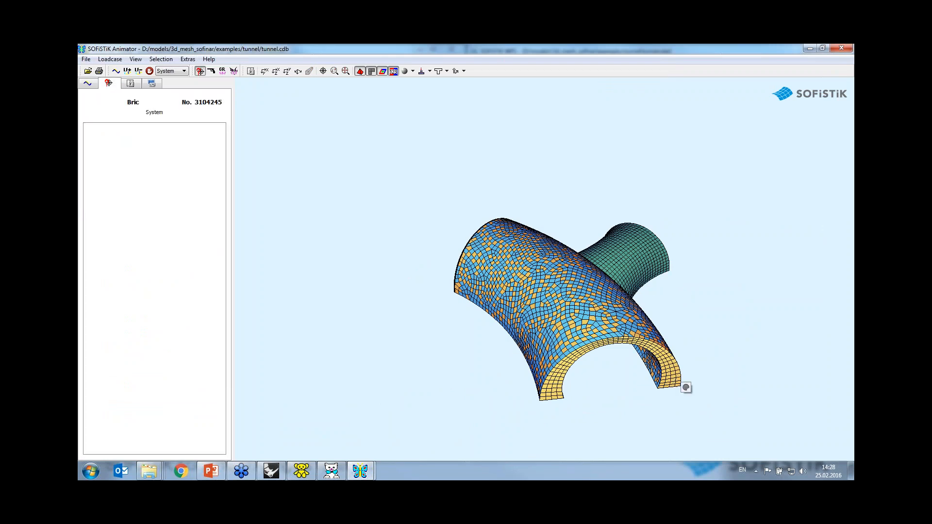
left_click_drag(686, 388, 481, 346)
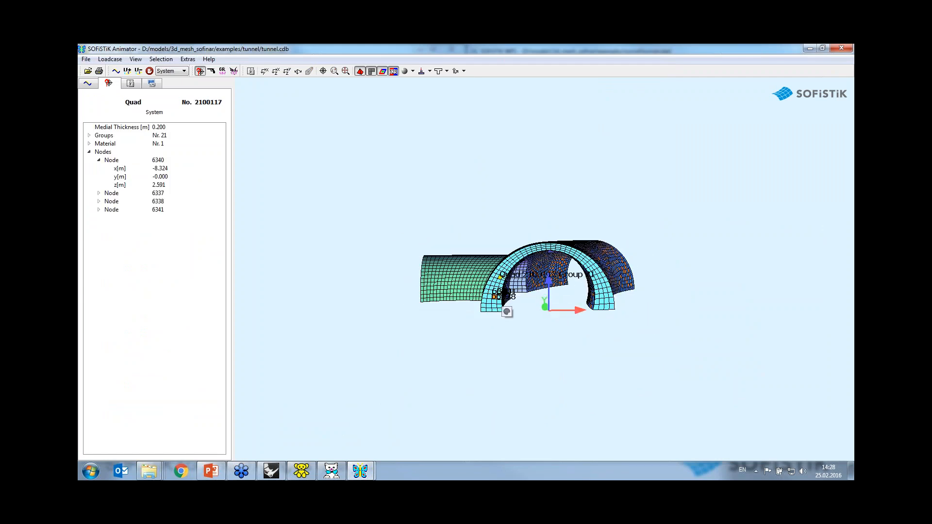
scroll(507, 311, "up", 3)
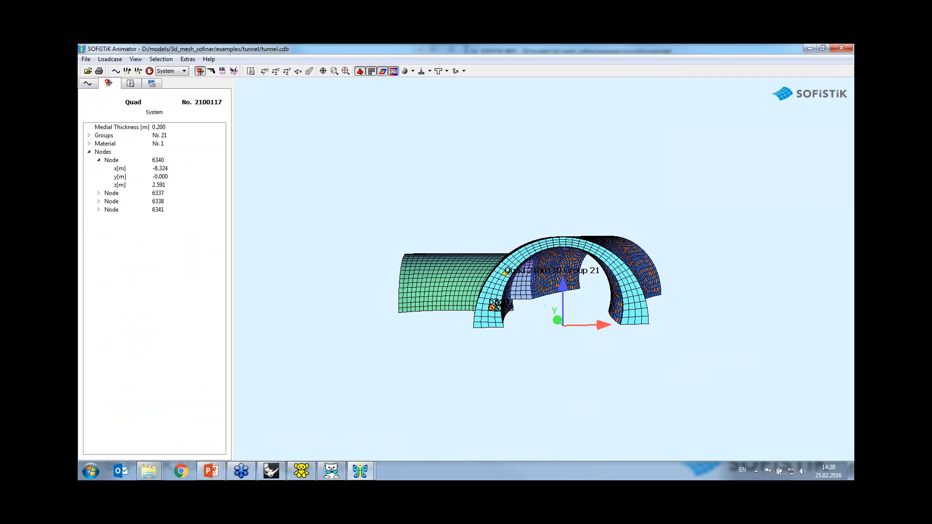
- Switch to Teddy and begin group 34 below group 21 in tunnel.dat with "grp 34" and "bric prop mno 5"
left_click(311, 473)
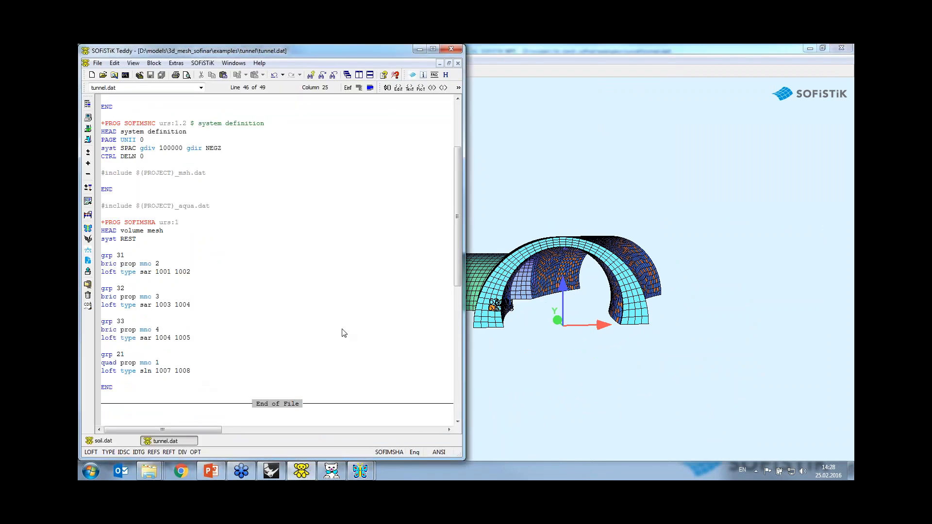
key("Return")
key("Return")
type("e")
key("BackSpace")
type("br")
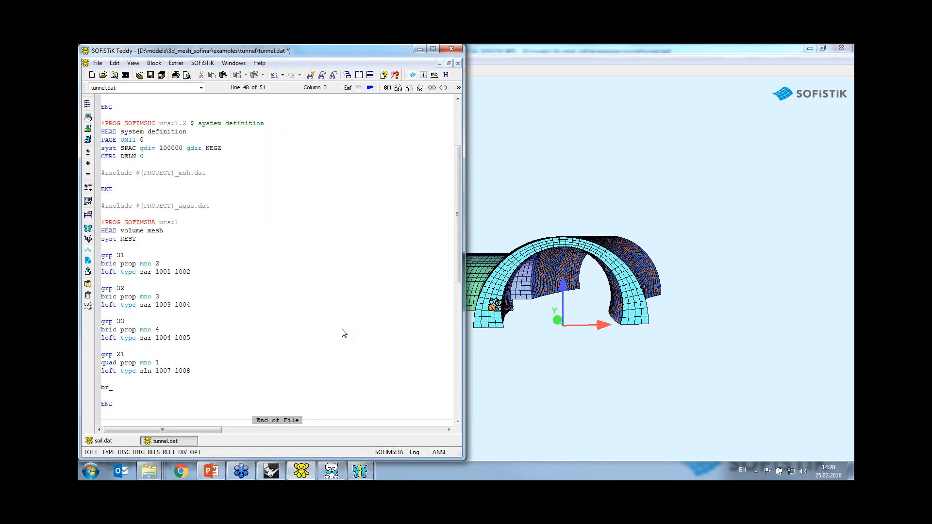
type("i")
key("BackSpace")
key("BackSpace")
key("BackSpace")
type("grp 34")
key("Return")
type("bri")
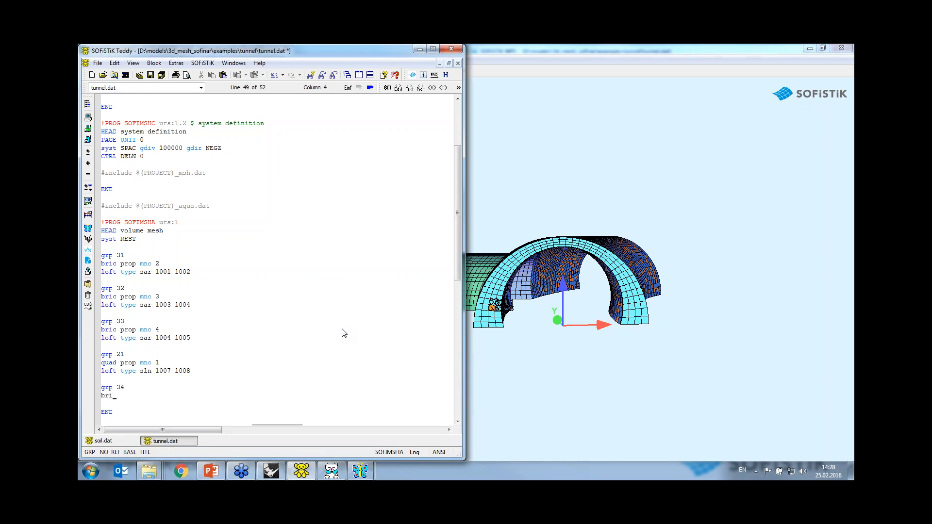
type("c prop mno ")
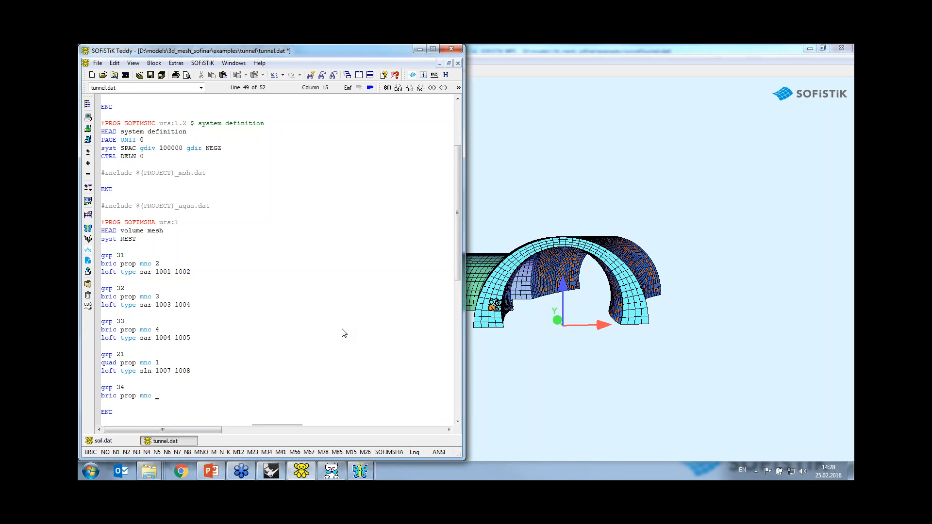
type("5")
- Add the extrusion line "extr type quad from grp 21 path sln 1009" to group 34
key("Return")
type("extr")
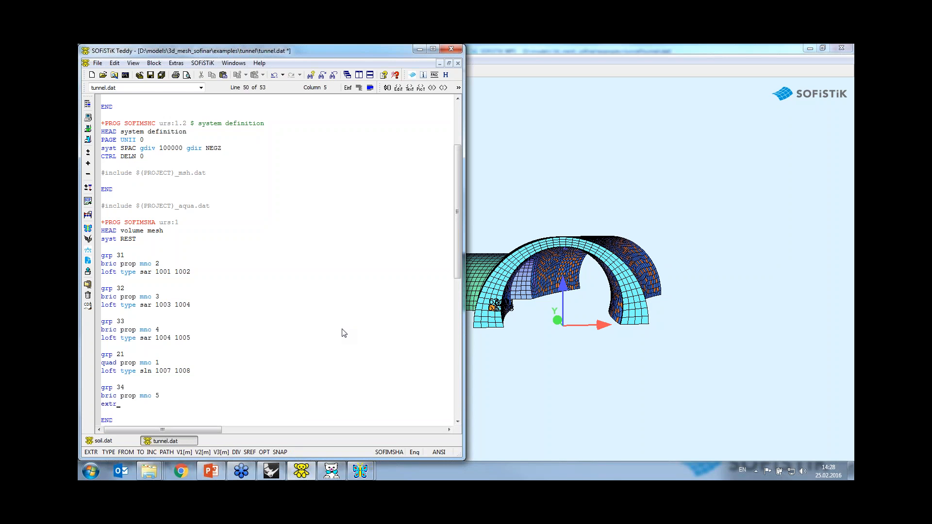
type(" type quad from grp 21 path sln 1009")
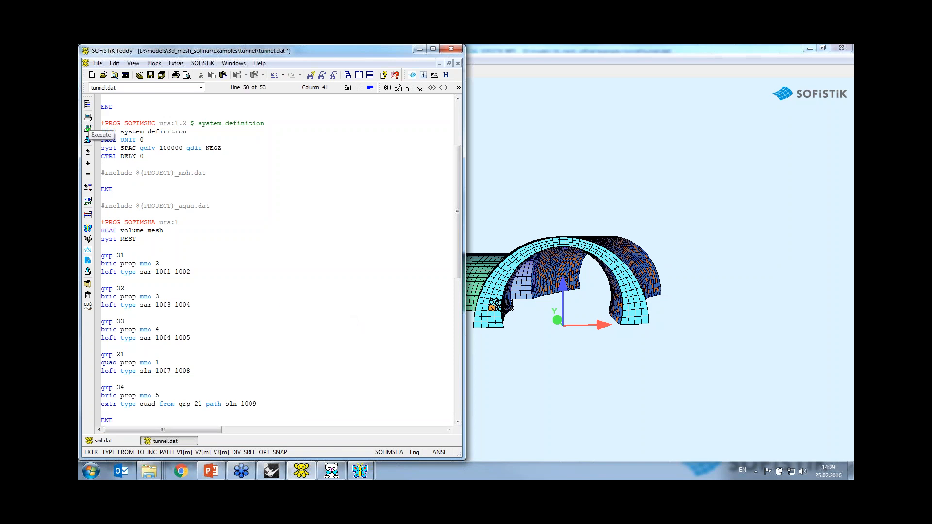
- Save and calculate tunnel.dat, then inspect the extruded front tunnel section in Animator
left_click(88, 117)
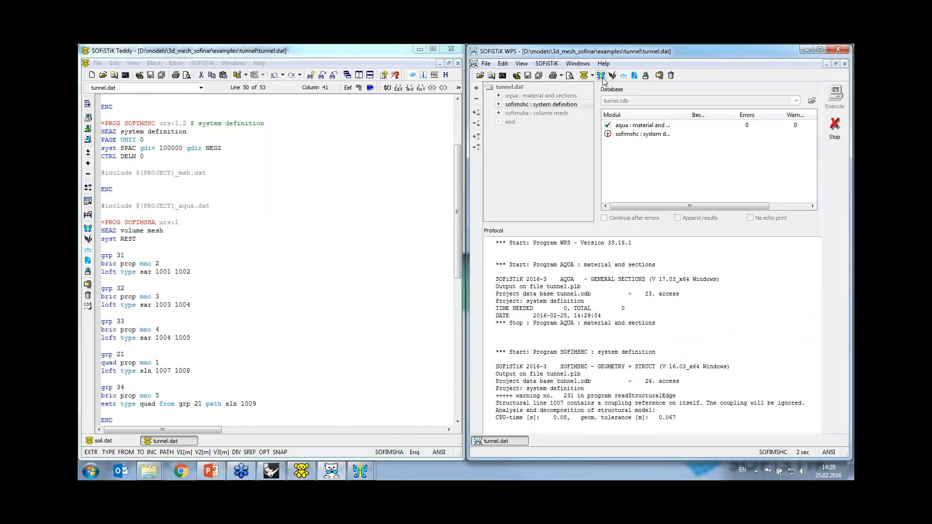
mouse_move(365, 472)
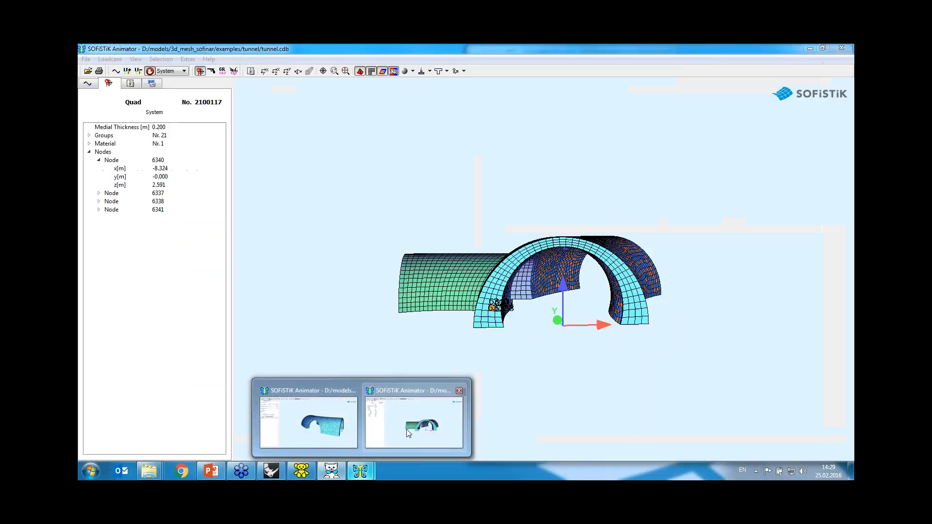
left_click(406, 430)
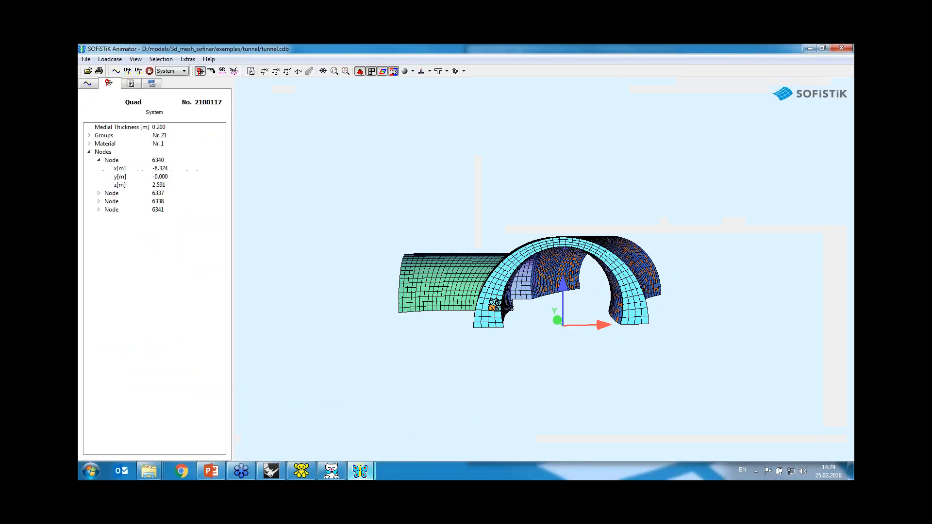
left_click_drag(436, 343, 530, 367)
scroll(530, 368, "down", 1)
left_click_drag(576, 408, 469, 380)
left_click_drag(416, 344, 530, 358)
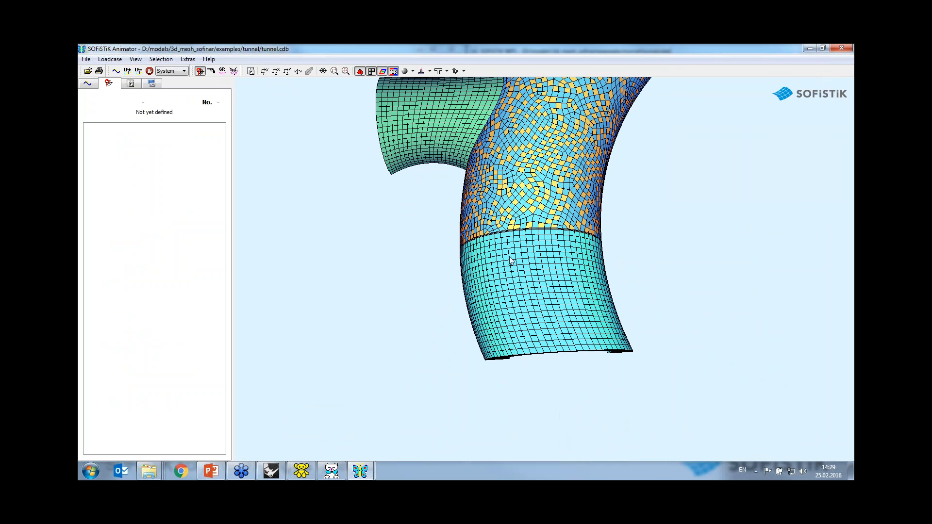
- Switch to Teddy, append "opt r" to group 34's extrusion line and "t 0" to group 21's quad properties
left_click(307, 473)
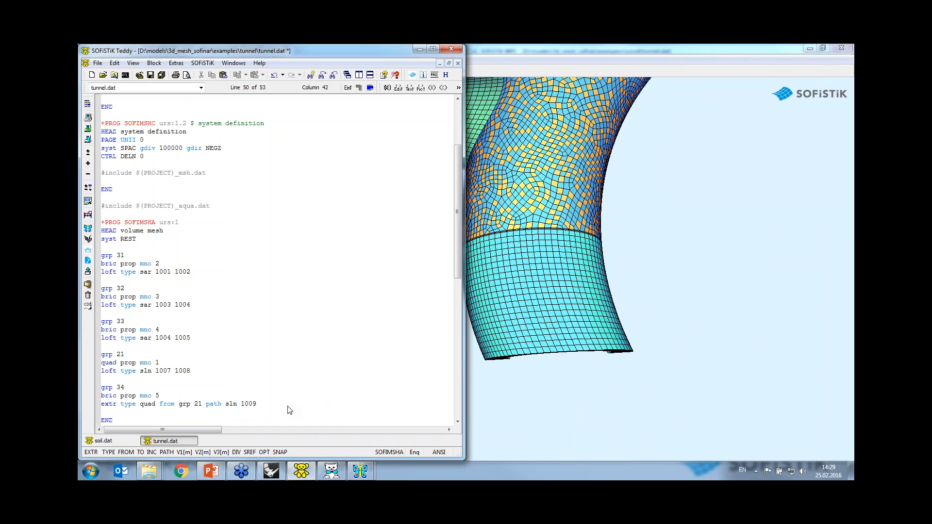
type("opt")
left_click(167, 365)
type("t 0")
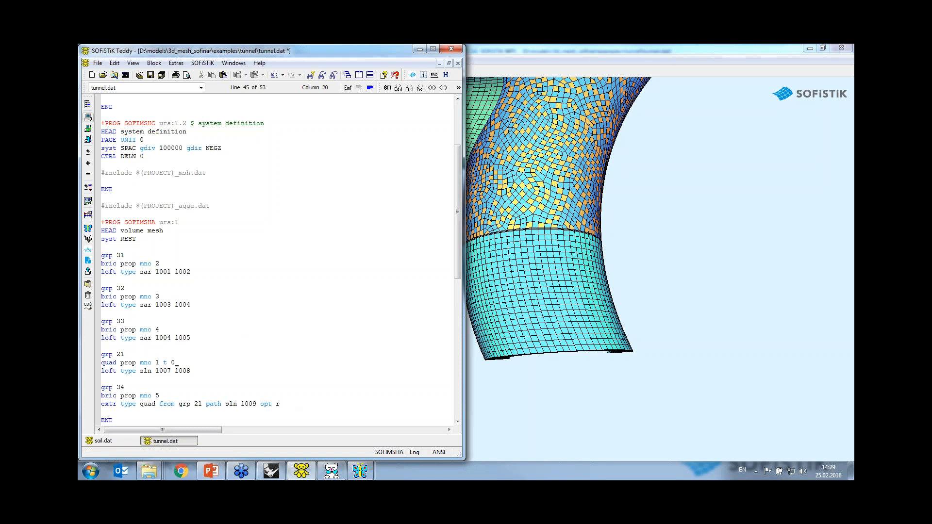
- Save and recalculate tunnel.dat, then view the rotated extrusion of the front section in Animator
left_click(88, 118)
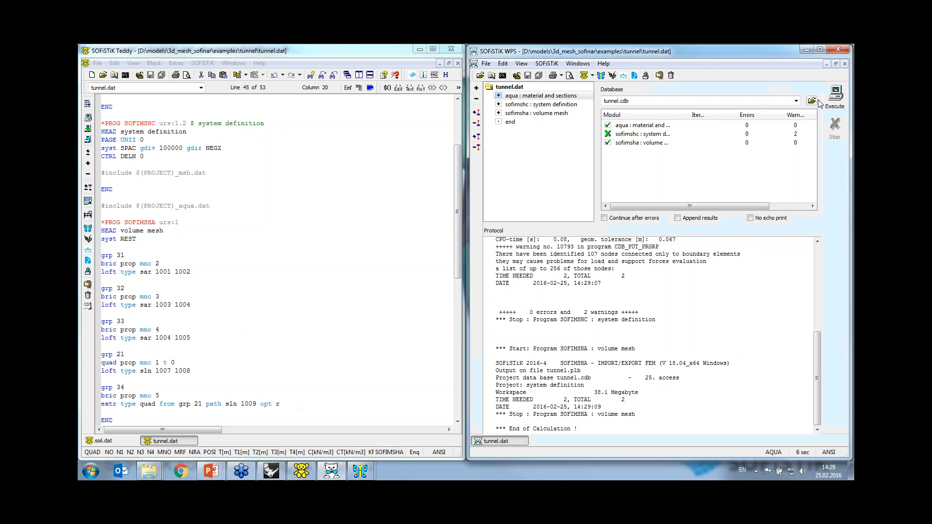
left_click(833, 99)
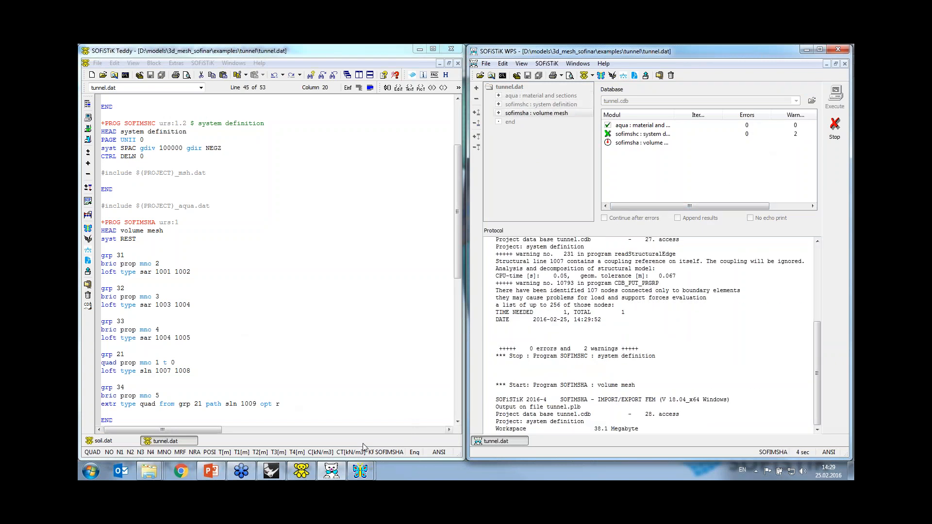
mouse_move(365, 473)
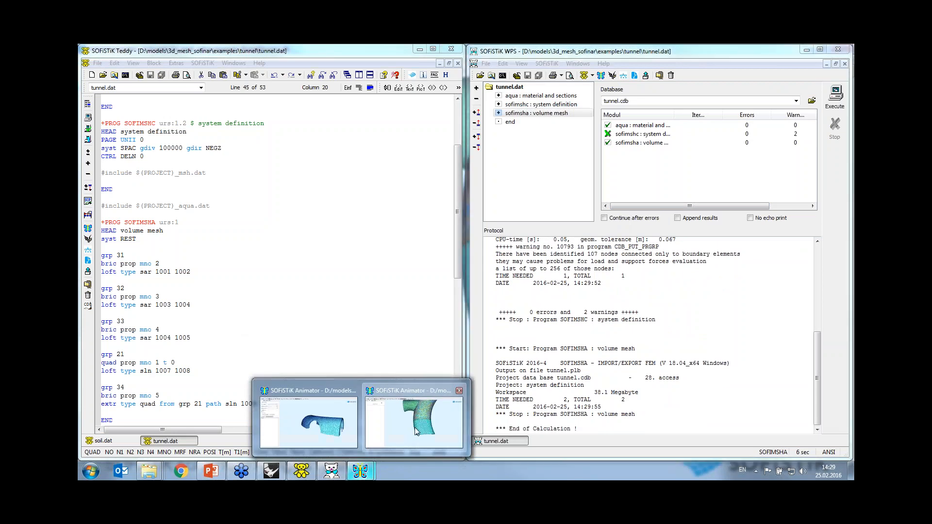
left_click(437, 422)
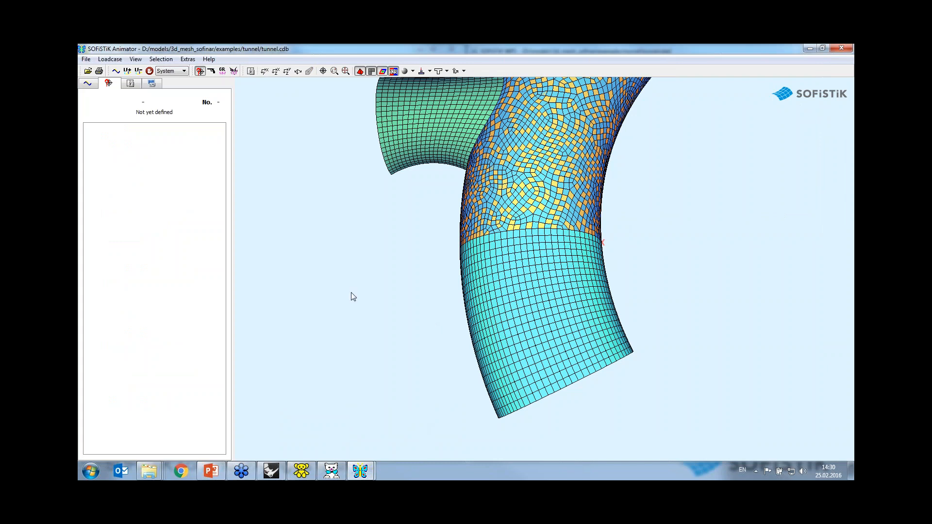
- Switch to Teddy and start a new "+prog sofimsha" block at the end of tunnel.dat
left_click(301, 471)
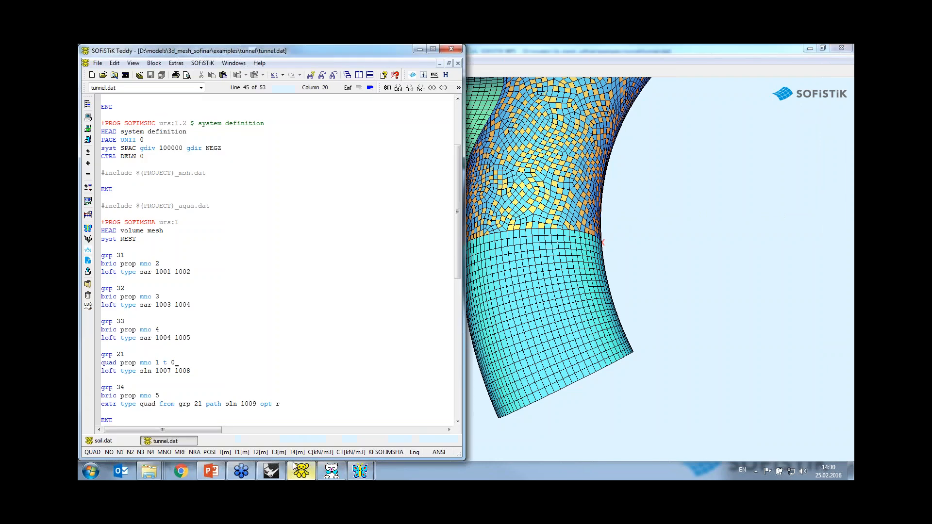
scroll(203, 359, "down", 4)
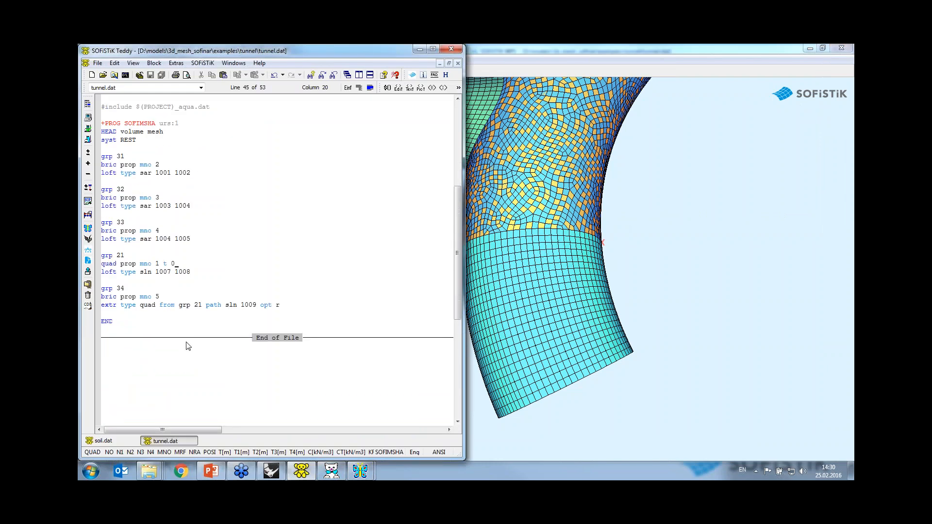
left_click(118, 321)
key("Return")
key("Return")
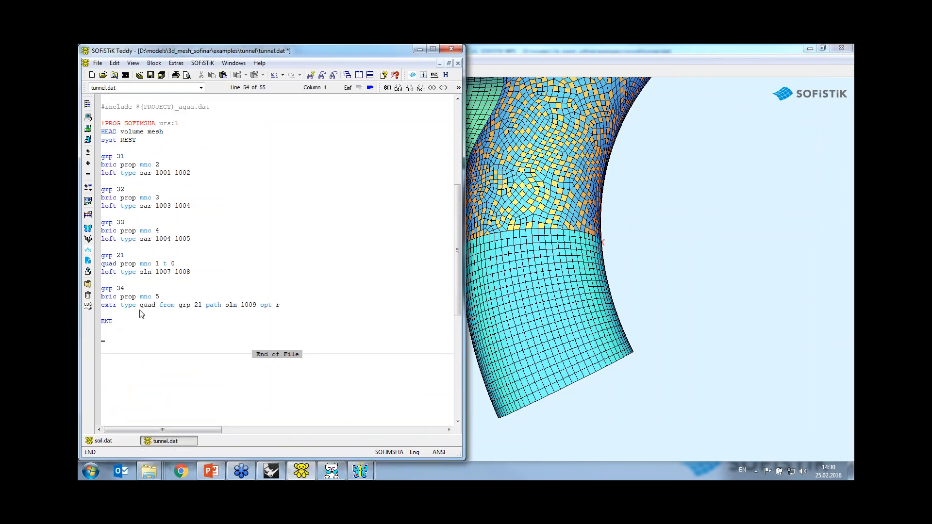
type("+prog sofimsha")
key("Return")
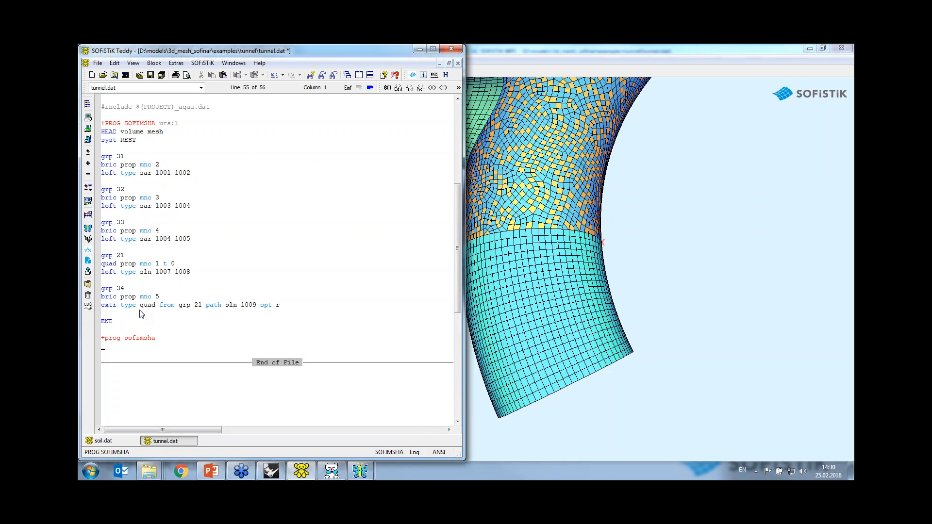
- Fill the new SOFIMSHA block with "head interface", "syst rest" and a closing "end"
type("head interface")
key("Return")
type("sys")
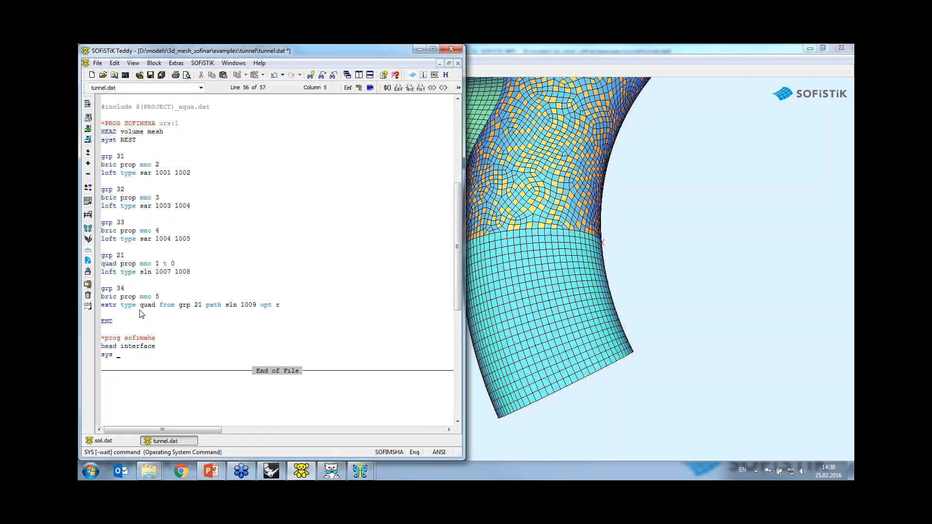
type("t rest")
key("Return")
key("Return")
key("Return")
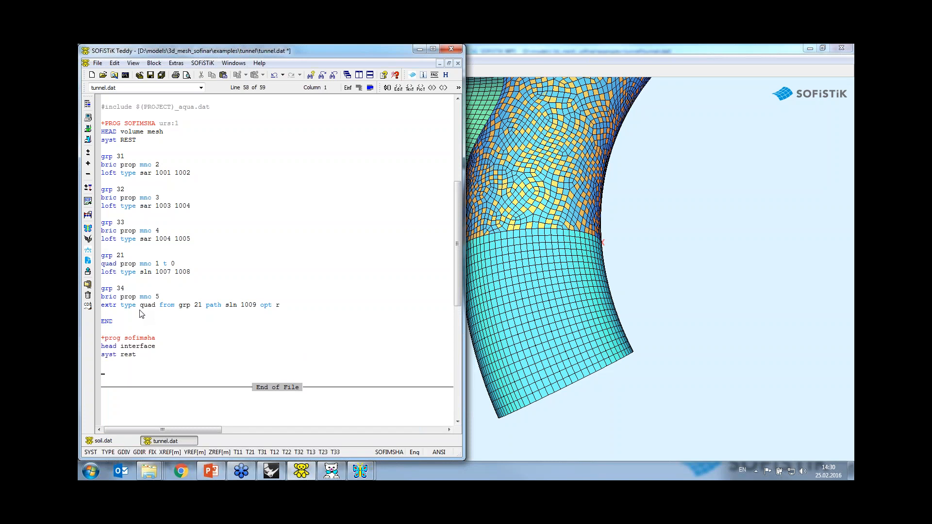
type("end")
key("Up")
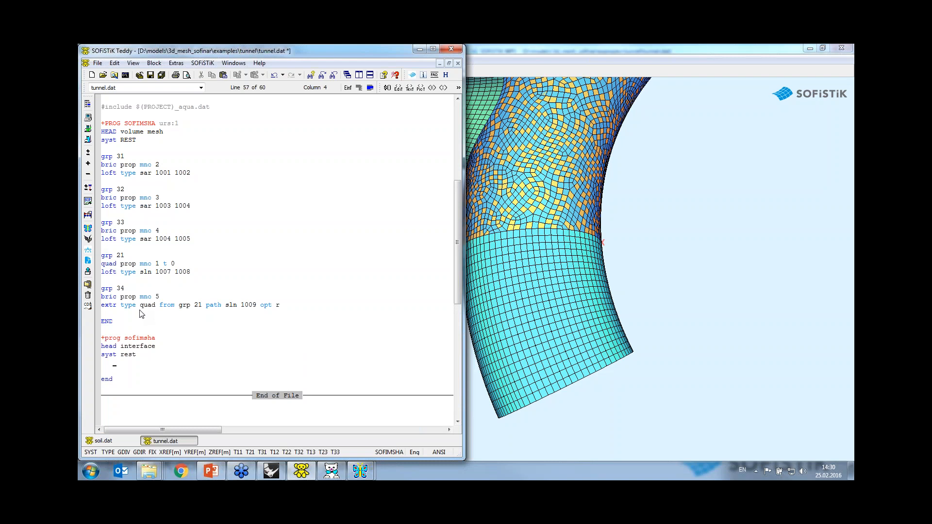
- Add the interface line "intf type spri reft sar" between "syst rest" and "end"
key("Return")
type("int")
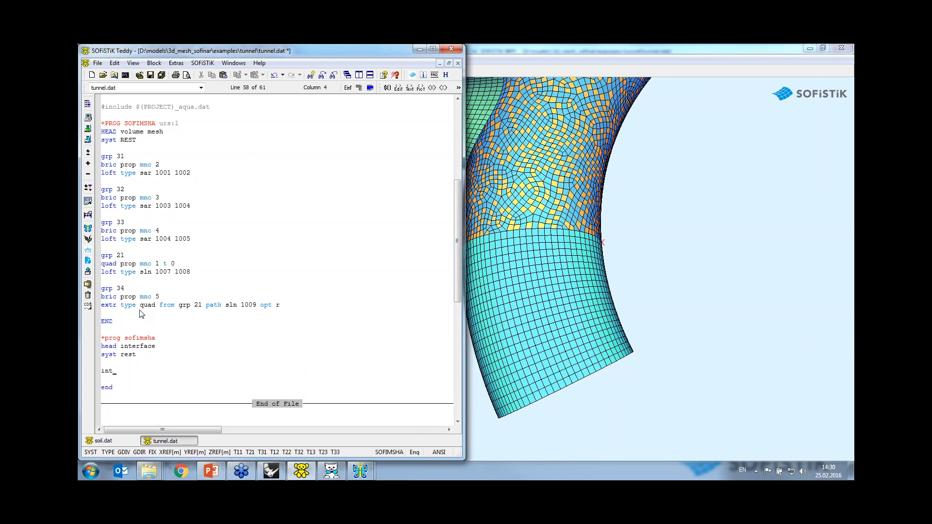
type("f")
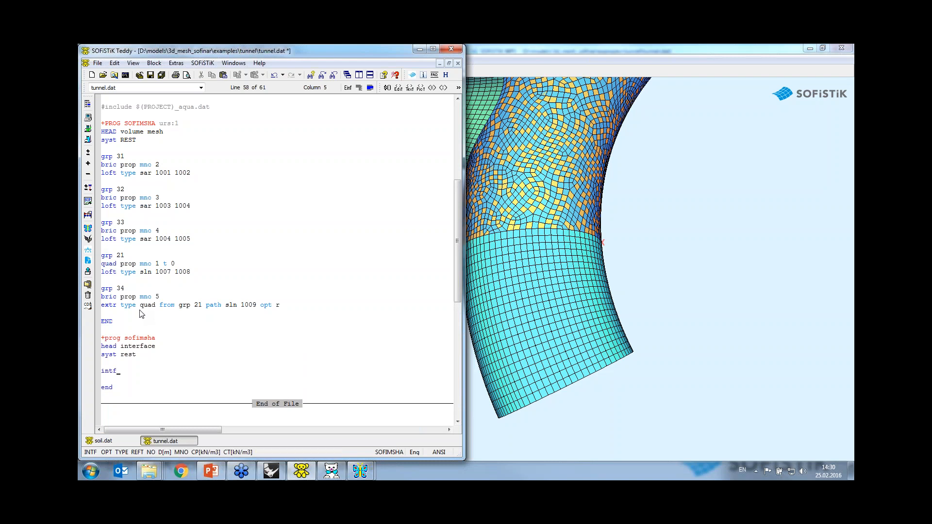
type(" type spri")
type("reft sar")
- Give group 21 the reference "ref 21" on its group line
left_click(130, 256)
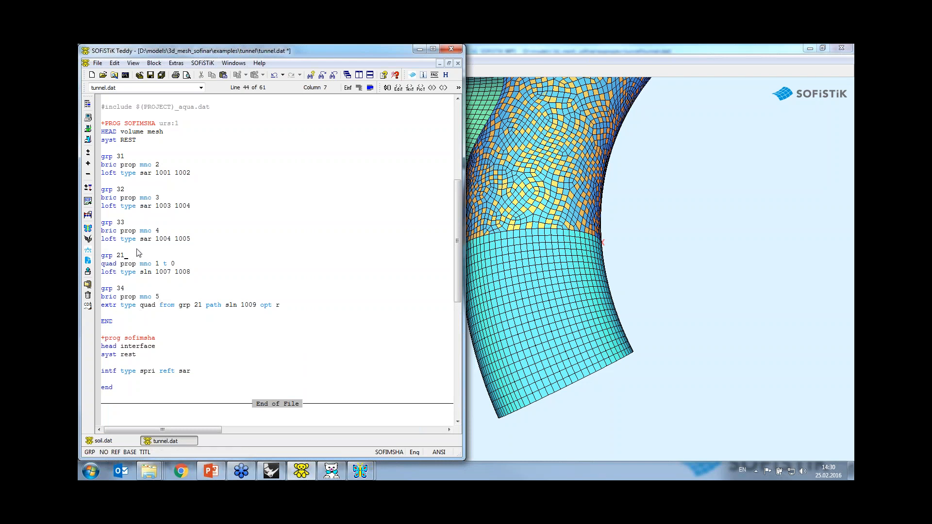
type("ref 210")
key("BackSpace")
- Complete the interface line with "no 21 cp 1e5"
left_click(196, 371)
type("no 21")
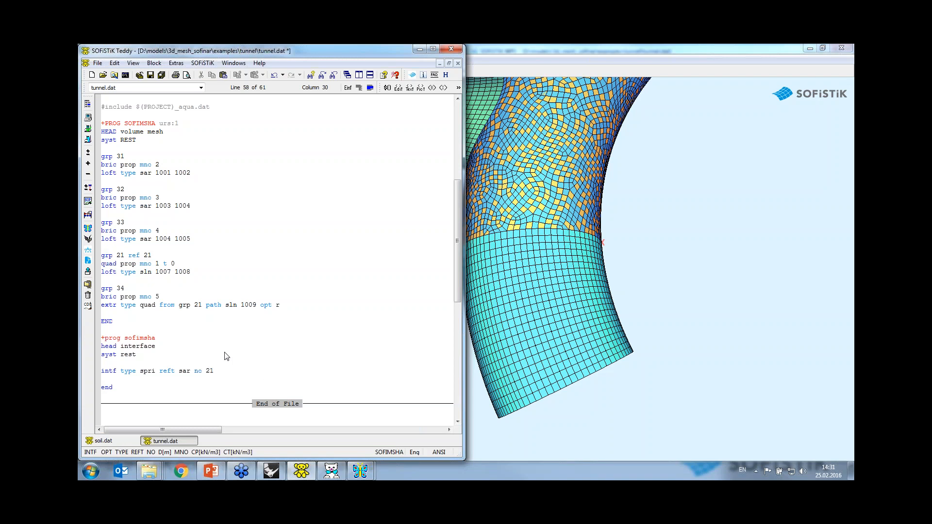
type(" cp 1e5")
- Save and calculate tunnel.dat, then inspect the interface springs at the joint with the extruded section in Animator
left_click(89, 118)
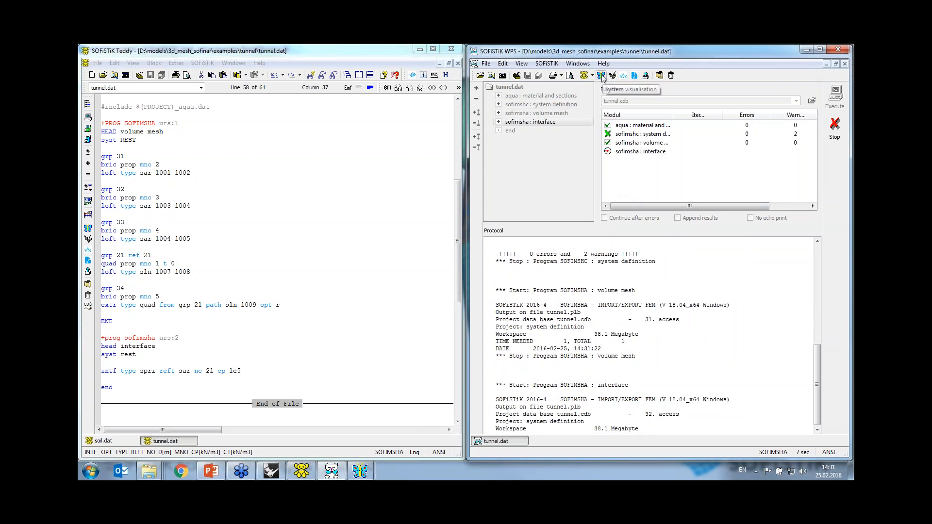
left_click(360, 470)
left_click(410, 422)
left_click_drag(468, 357, 543, 263)
scroll(544, 262, "up", 5)
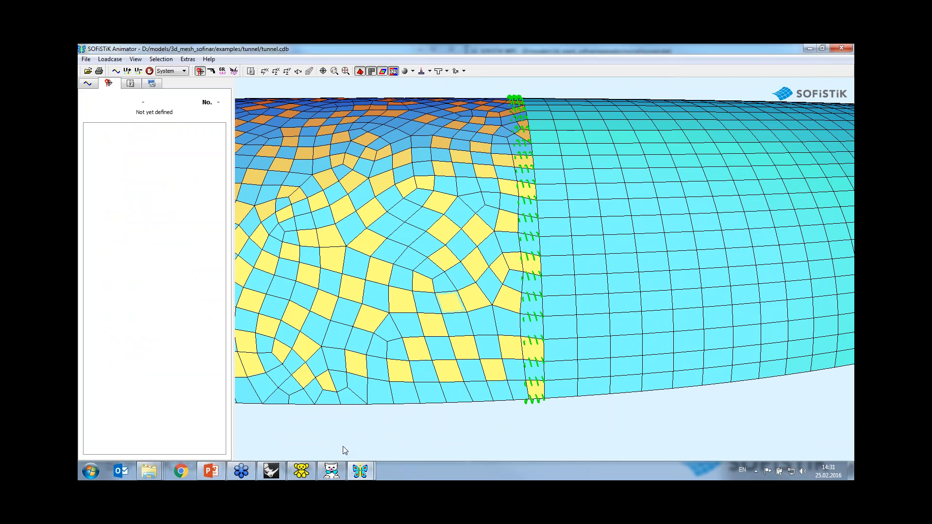
- Switch to Teddy, change the interface line to "no -21" with "d 0.25", then save tunnel.dat and send it for calculation
mouse_move(300, 473)
left_click(306, 424)
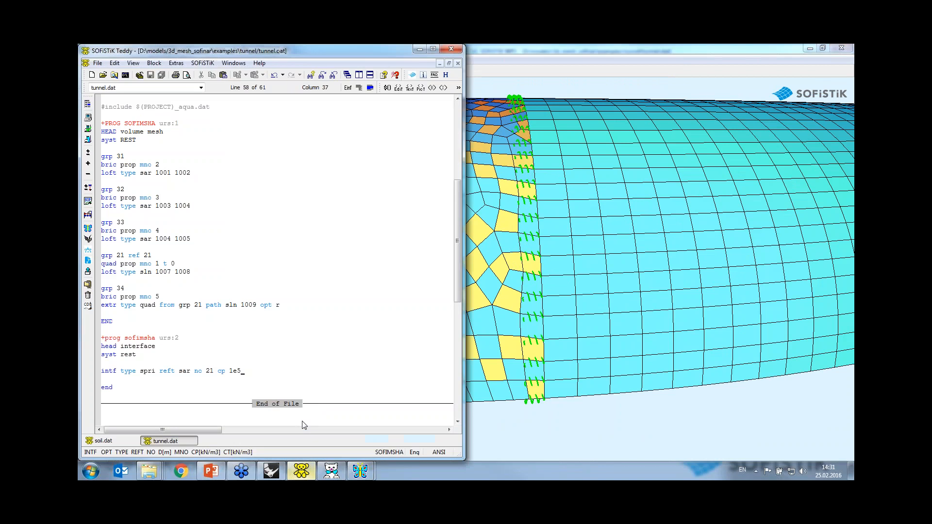
type("d")
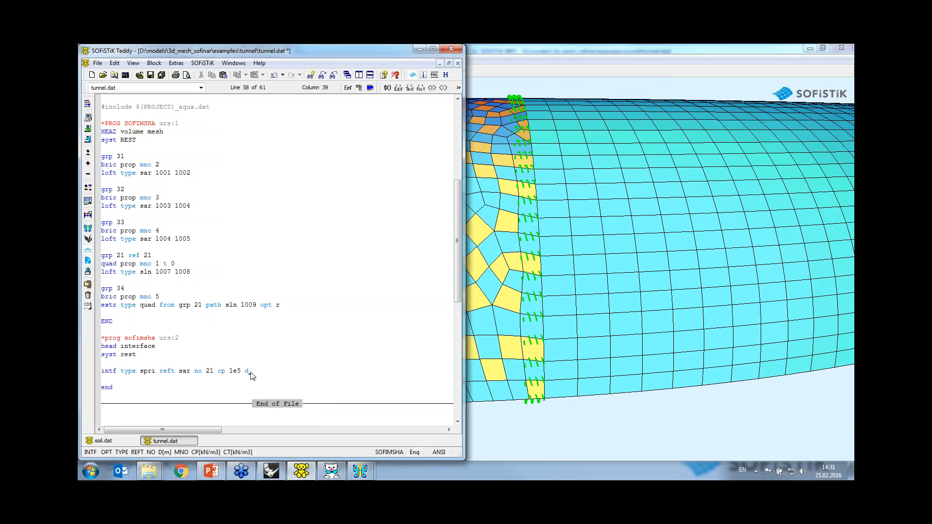
type(" 0.25")
left_click(207, 376)
type("-")
left_click(88, 120)
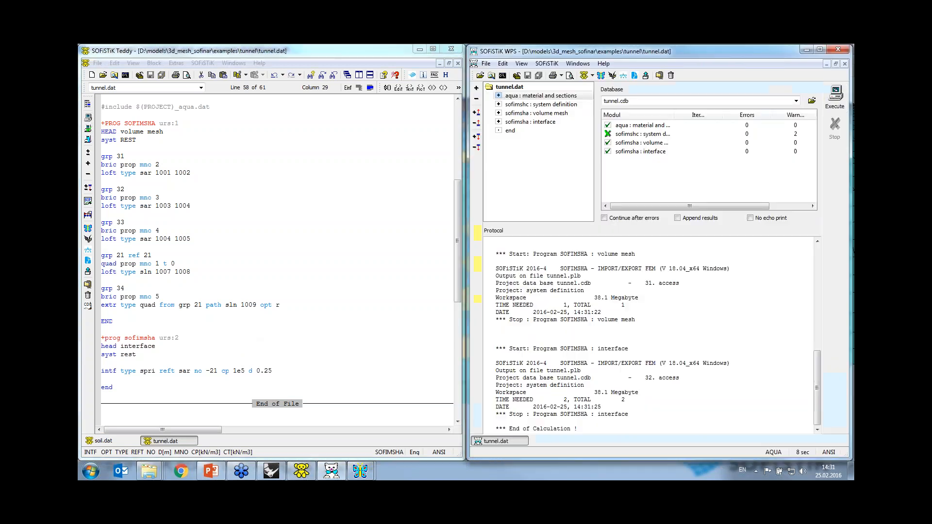
- Calculate tunnel.dat and inspect the interface springs at the joint with the extruded section in the tunnel Animator view
left_click(835, 95)
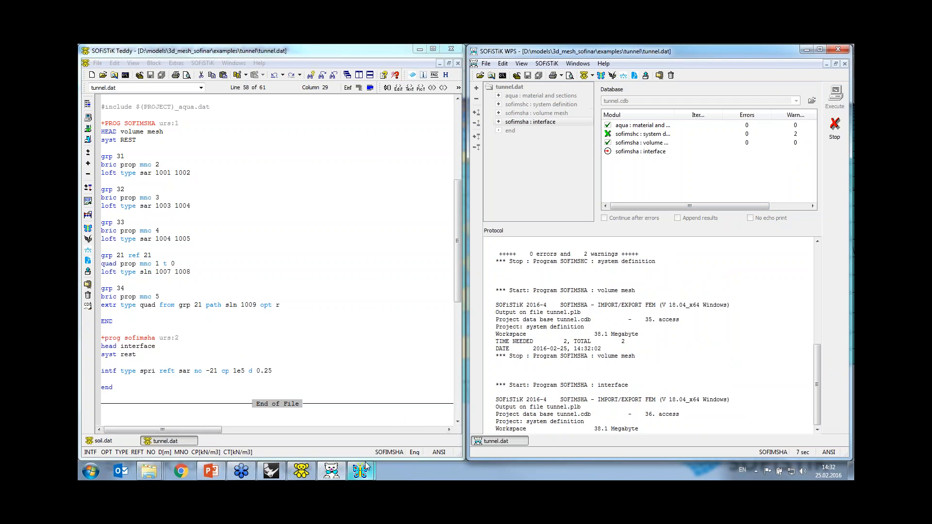
mouse_move(365, 467)
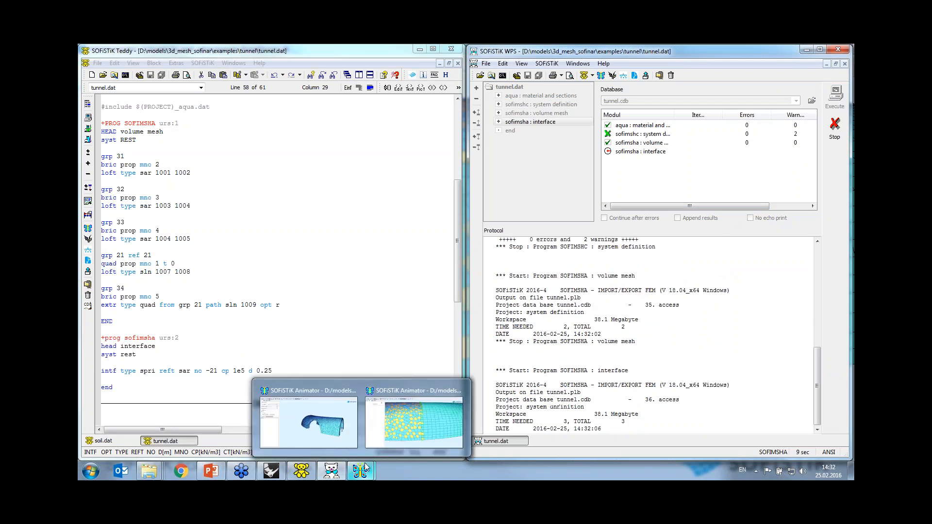
left_click(393, 432)
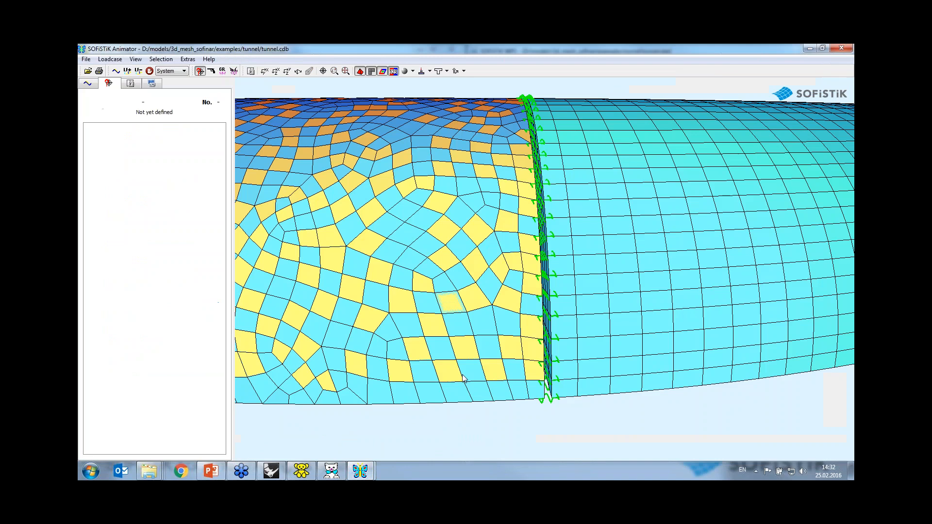
scroll(483, 343, "up", 5)
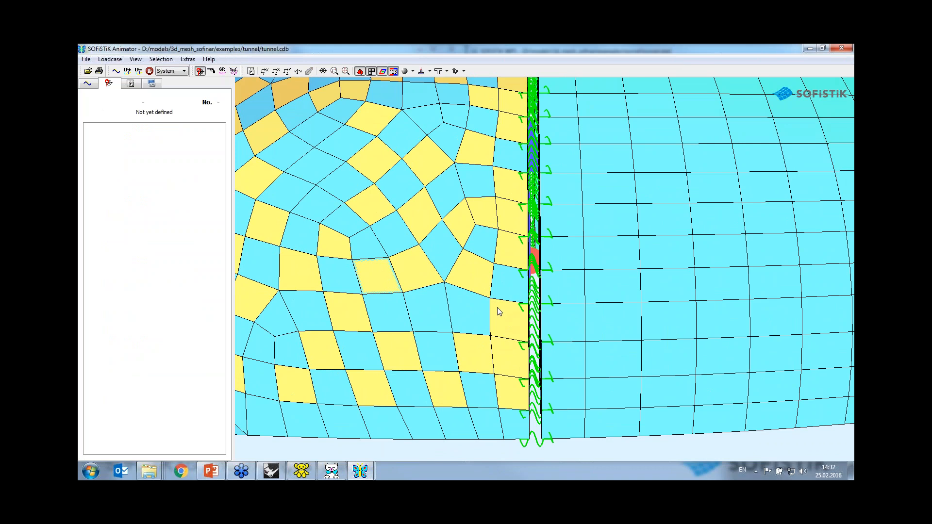
- Hide the spring symbols and inspect the gap between the lofted and extruded tunnel sections
left_click(454, 71)
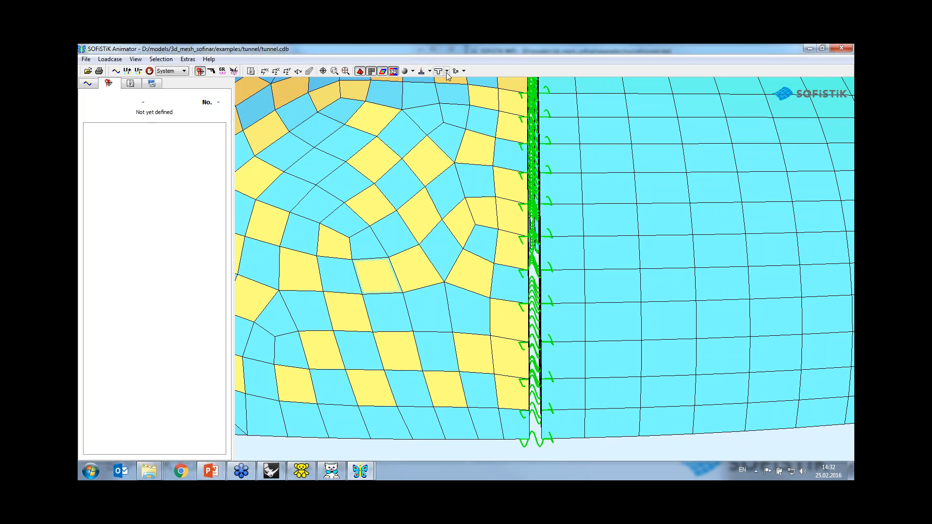
left_click(360, 71)
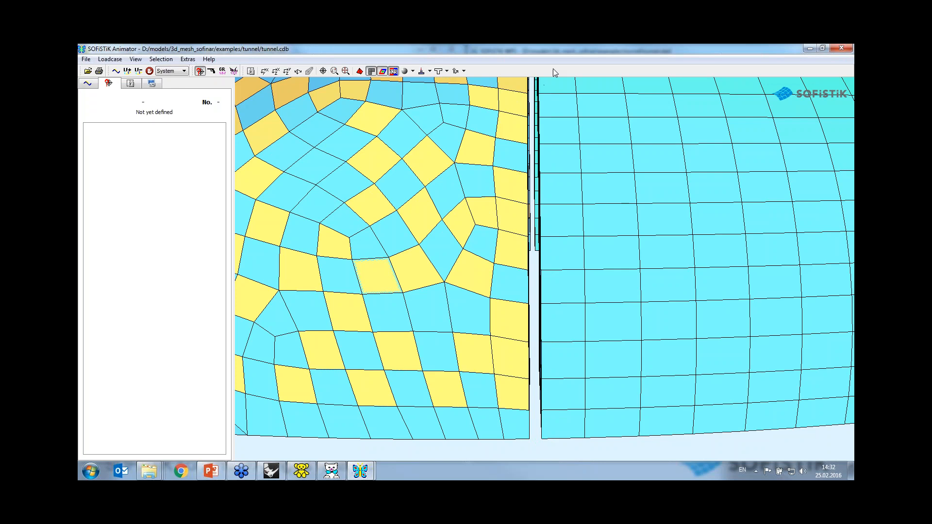
scroll(549, 186, "down", 2)
scroll(548, 187, "down", 1)
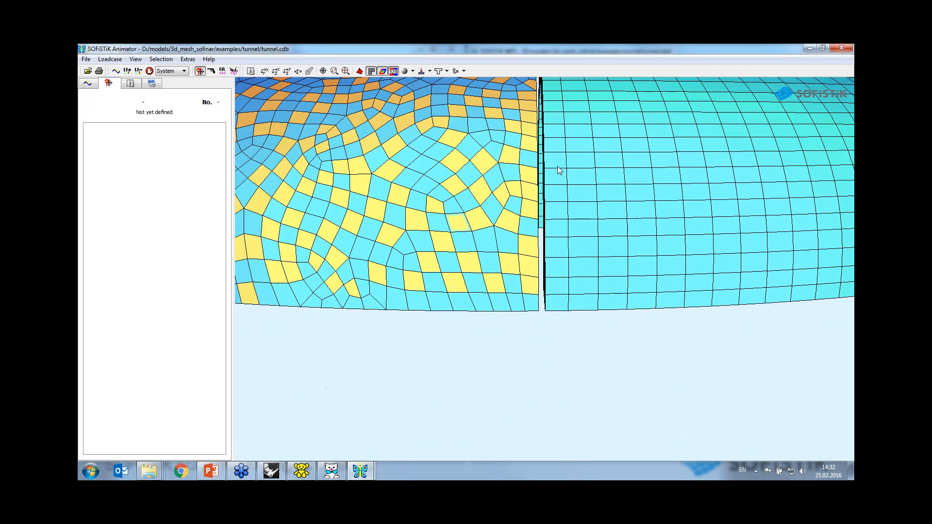
middle_click_drag(557, 167, 552, 242)
left_click_drag(552, 241, 556, 231)
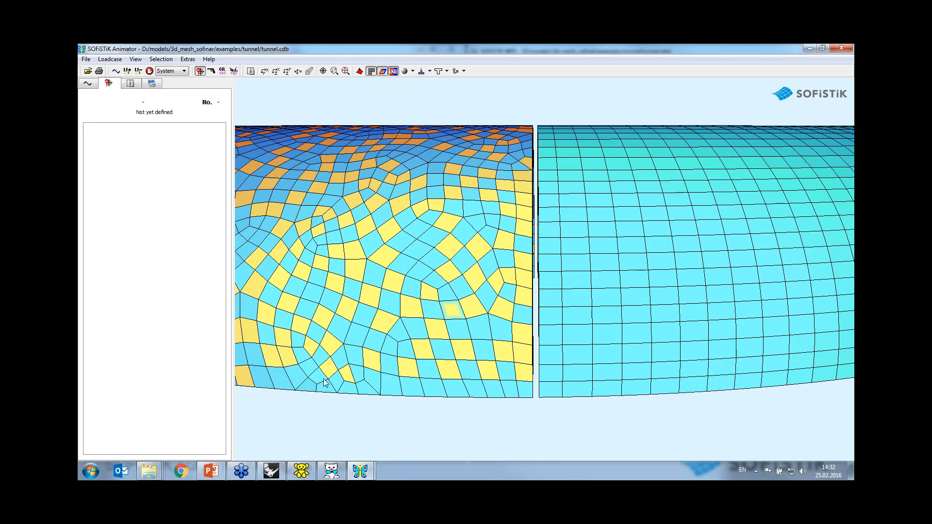
- Switch to the PowerPoint slide show and advance to the Soil Model example slide
mouse_move(212, 477)
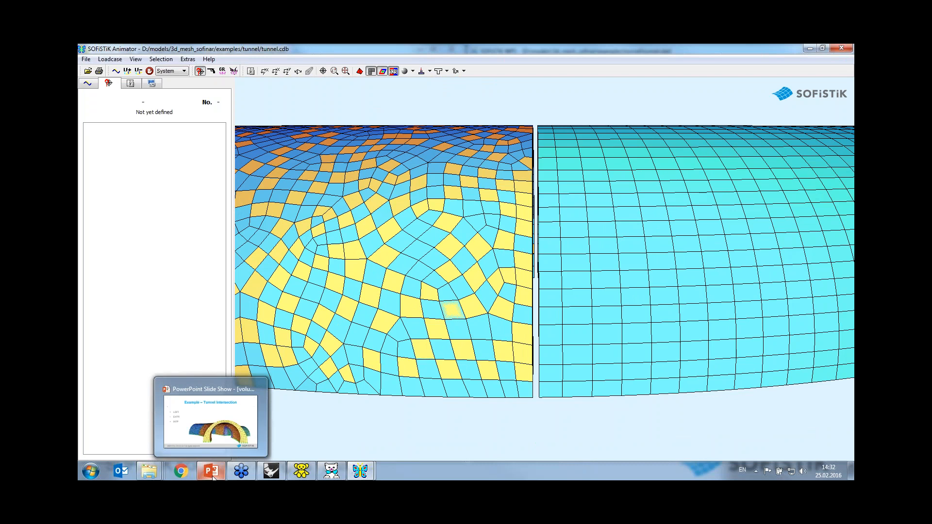
left_click(210, 408)
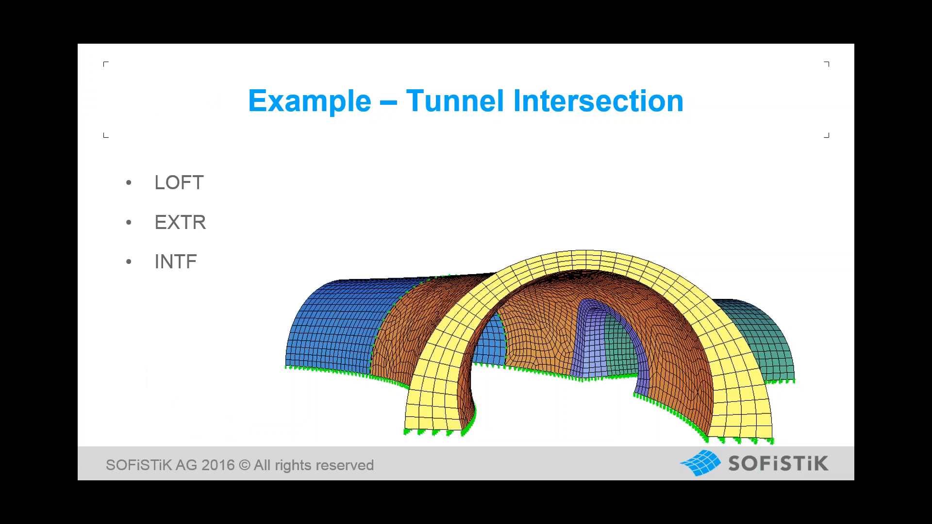
key("Right")
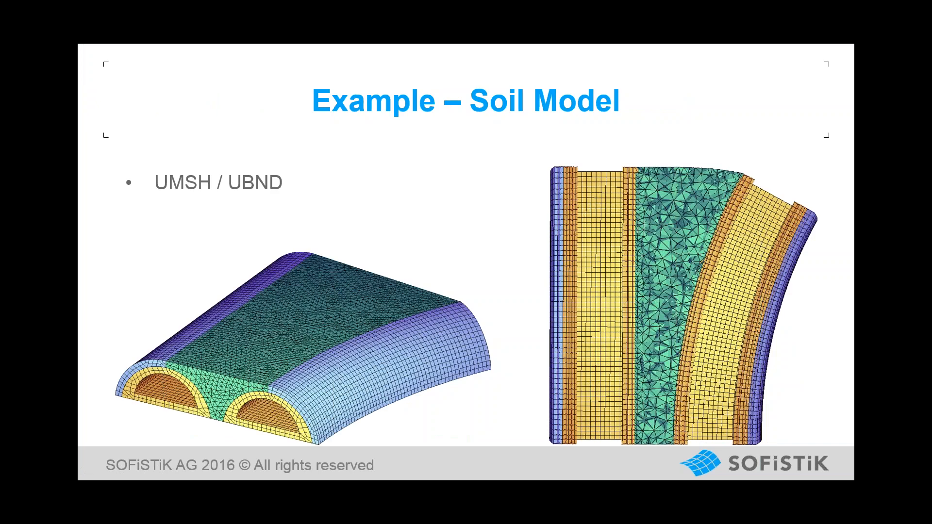
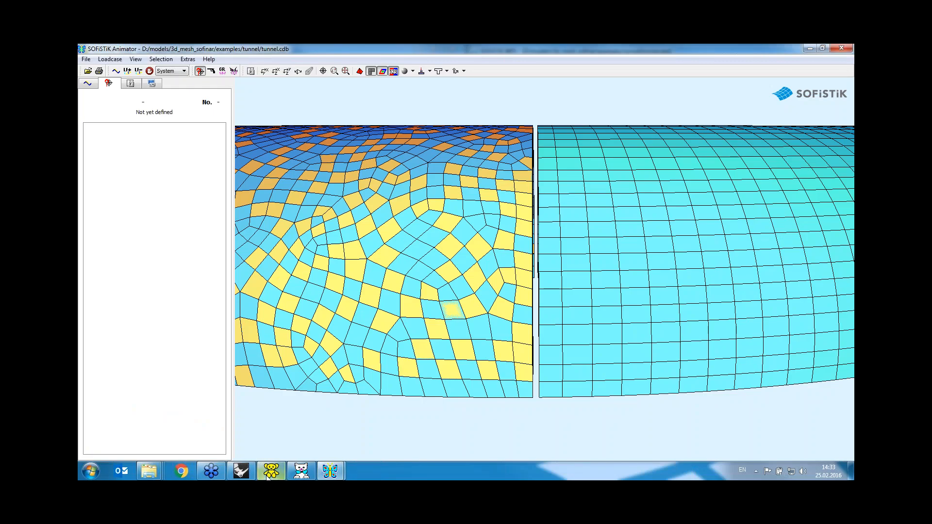
- Switch to soil.dat in Teddy, send it to WPS and calculate it with the tet mesh module excluded
left_click(271, 472)
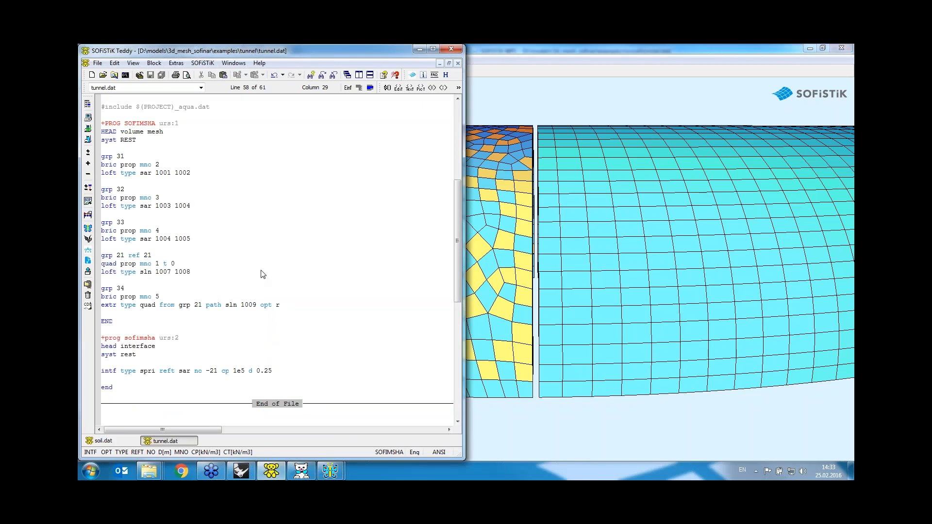
left_click(125, 442)
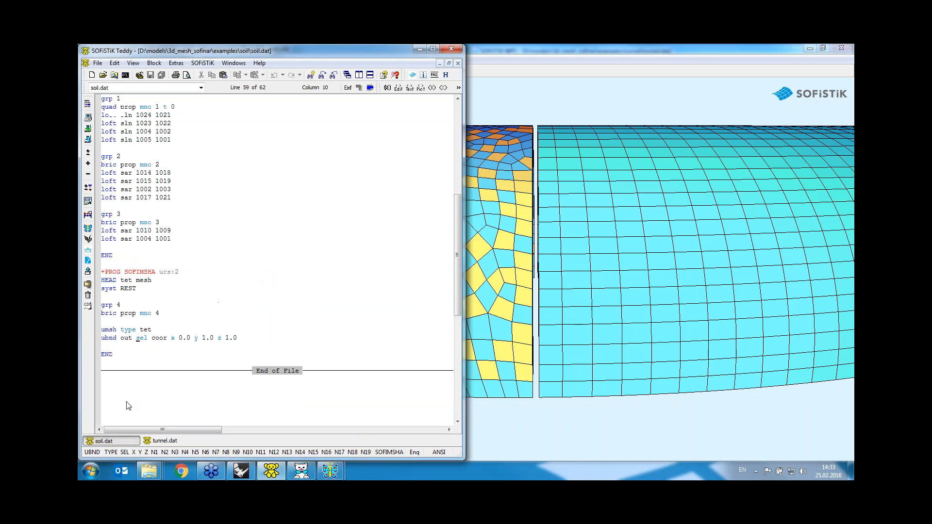
left_click(88, 117)
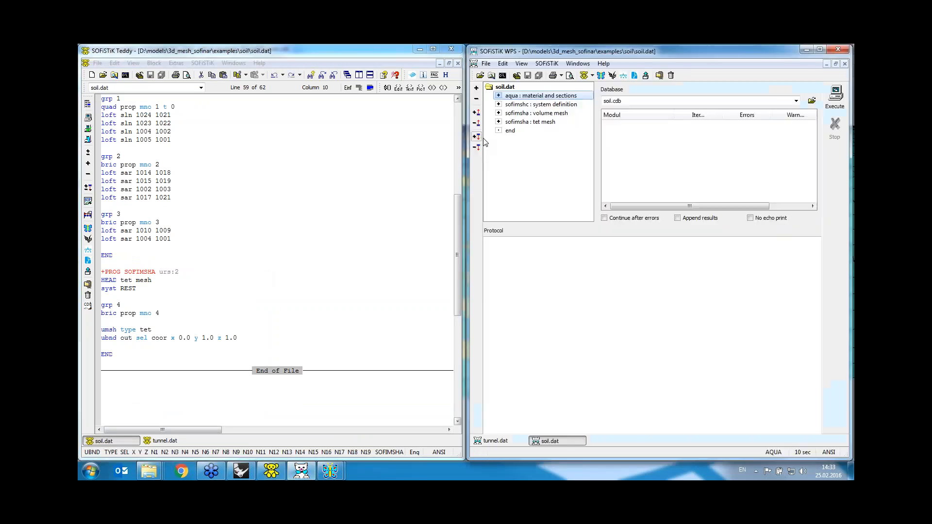
left_click(500, 122)
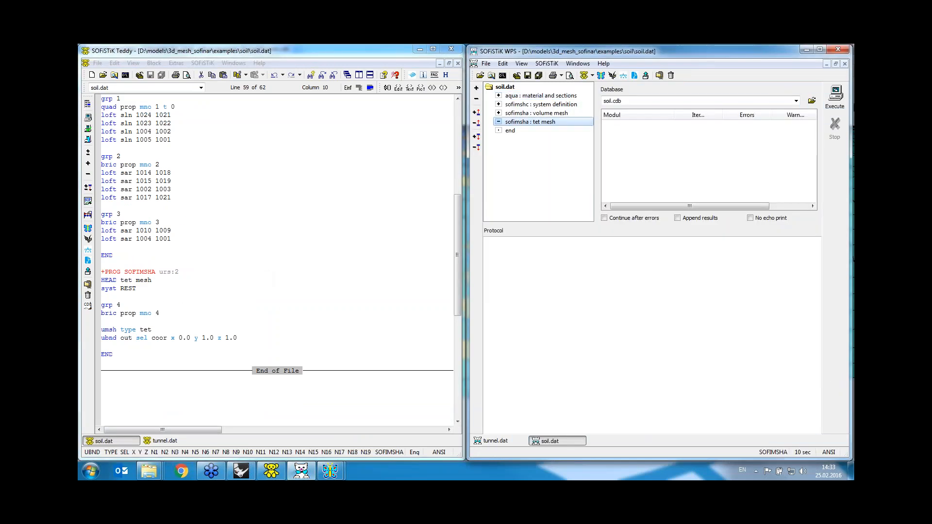
left_click(836, 96)
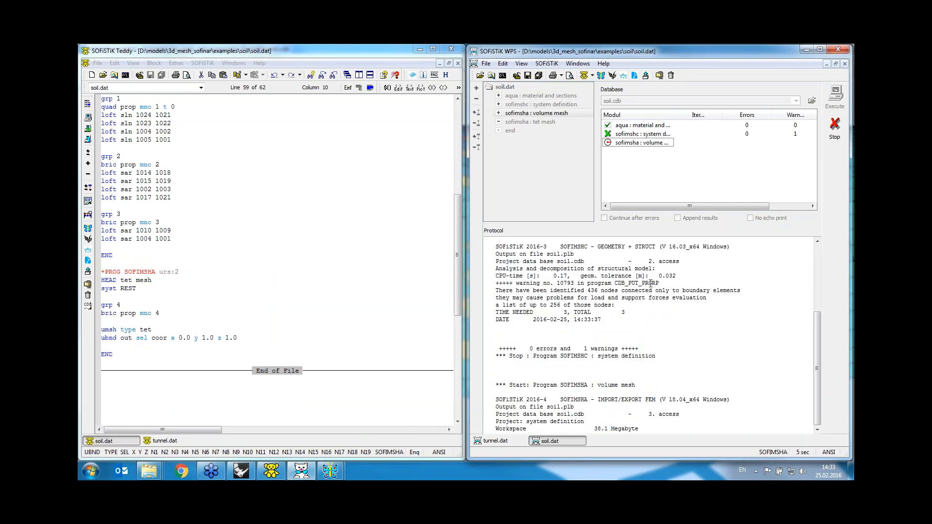
- Open the soil model in Animator and hide the quad elements of groups 1 and 2 to inspect the lofted volumes
left_click(603, 76)
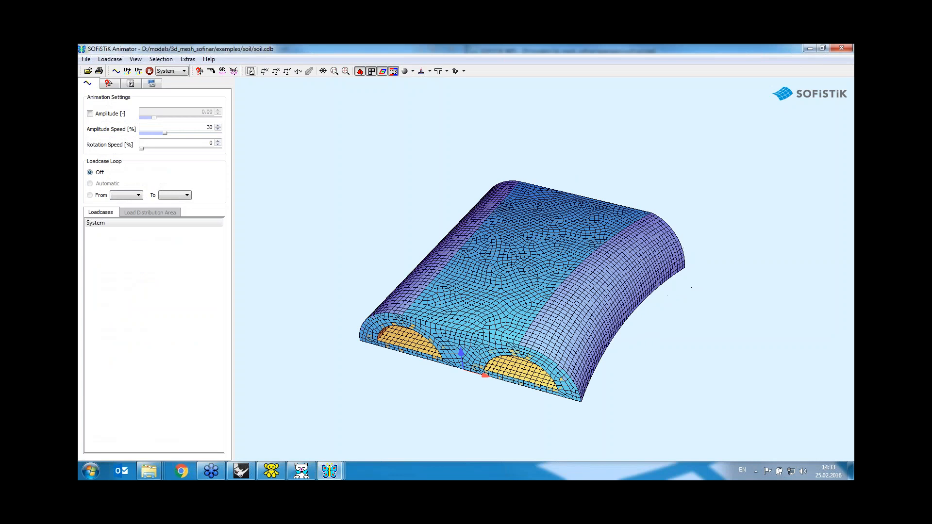
left_click(223, 72)
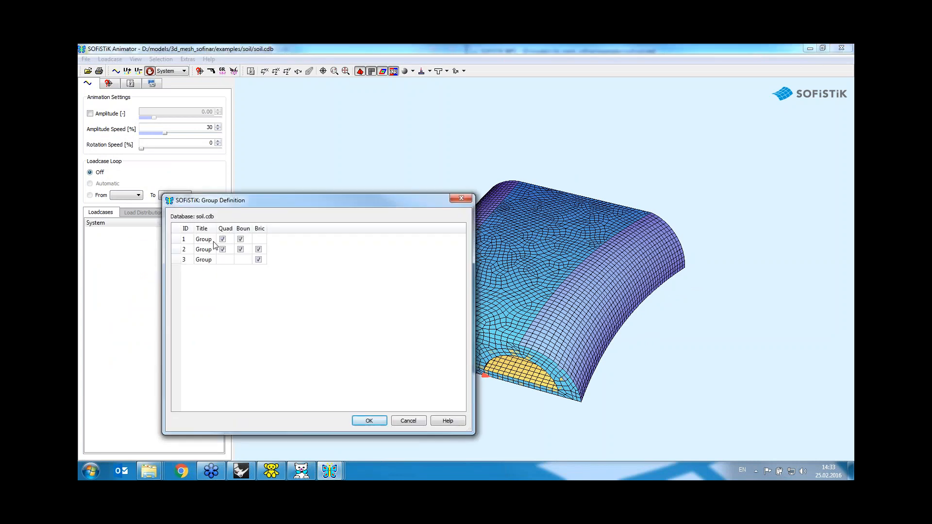
left_click(368, 419)
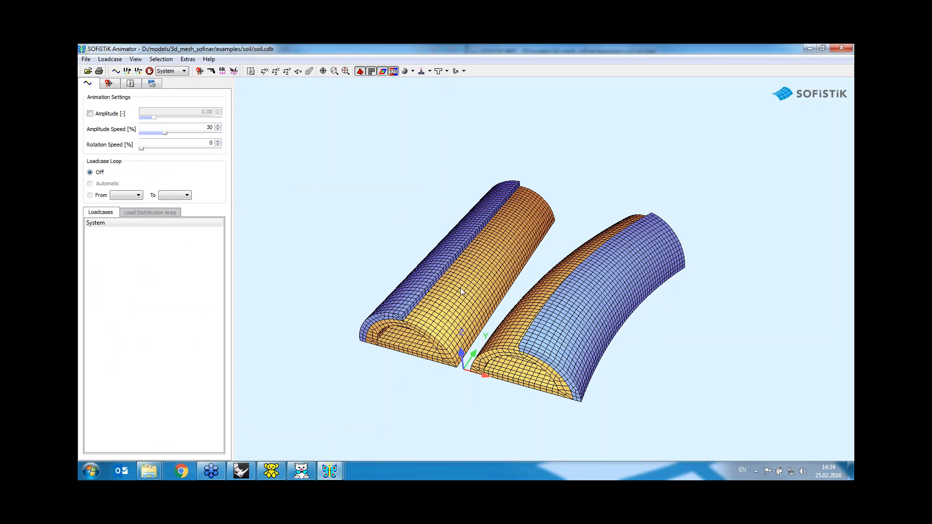
left_click_drag(471, 299, 503, 266)
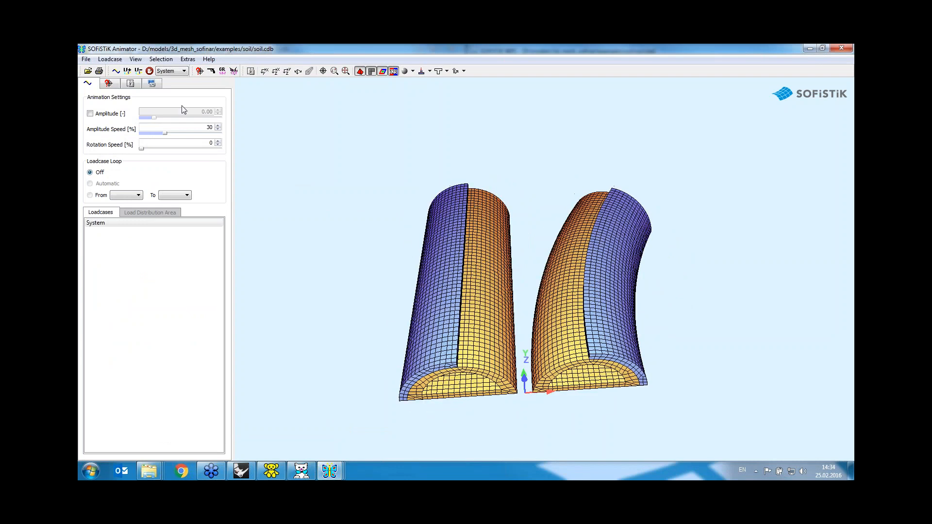
- Show the quad elements of groups 1 and 2 again and inspect the boundary surface enclosing the soil
left_click(222, 72)
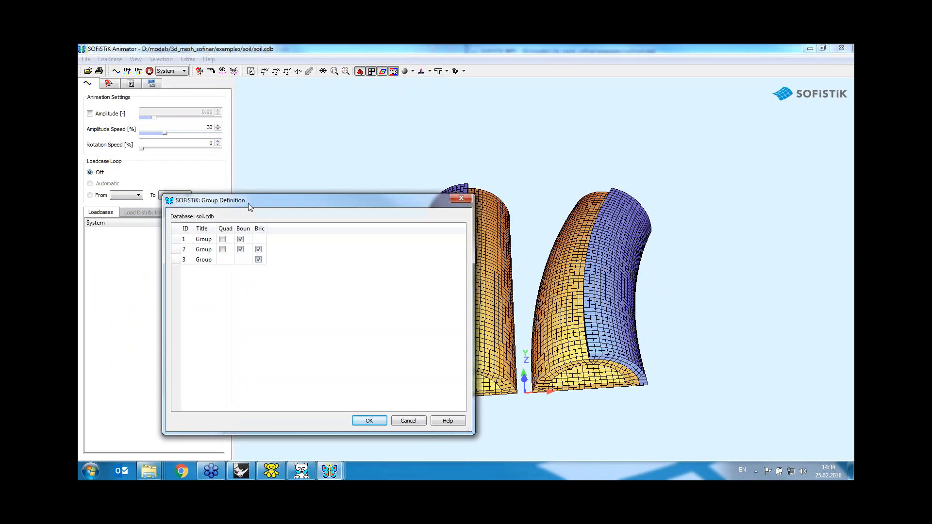
left_click(222, 239)
left_click(223, 249)
left_click(370, 422)
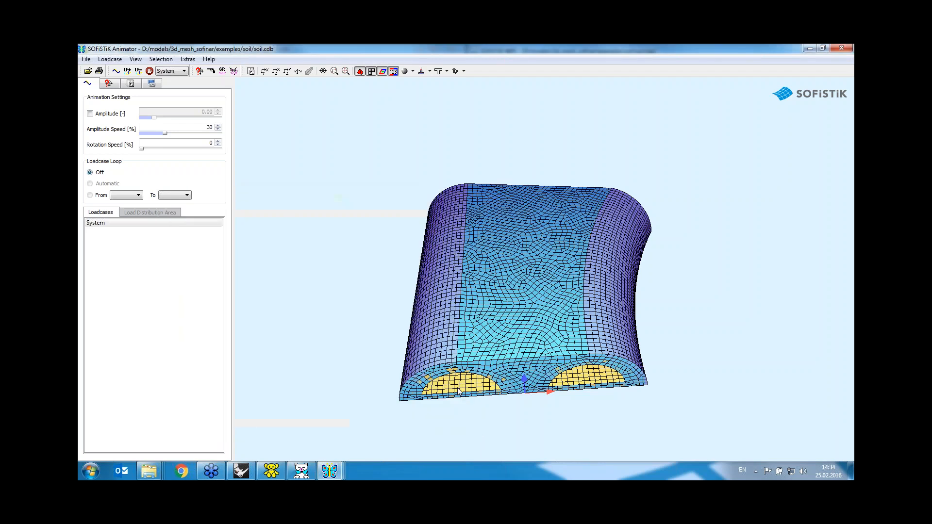
left_click_drag(481, 354, 581, 234)
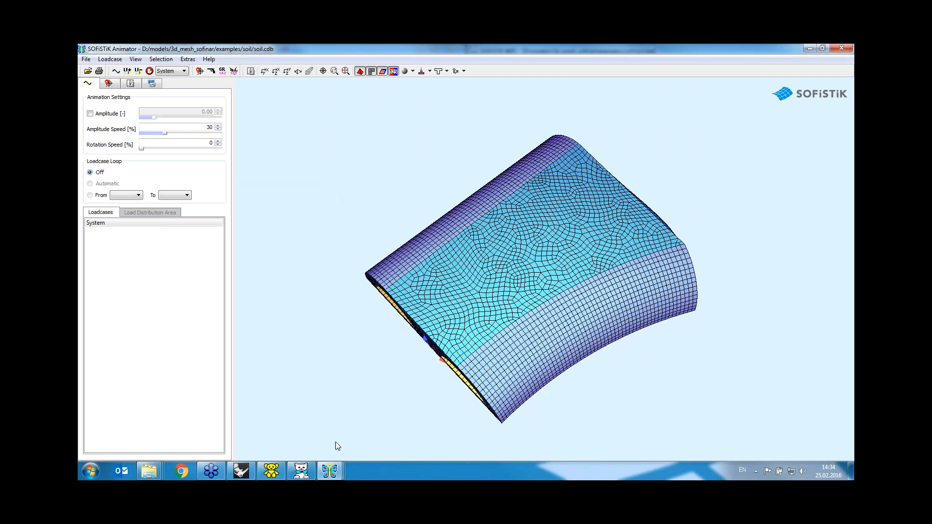
- Review the umsh and ubnd lines of the tet mesh block in Teddy, then examine the soil model's front face in Animator
left_click(275, 474)
scroll(219, 321, "down", 3)
scroll(217, 318, "down", 4)
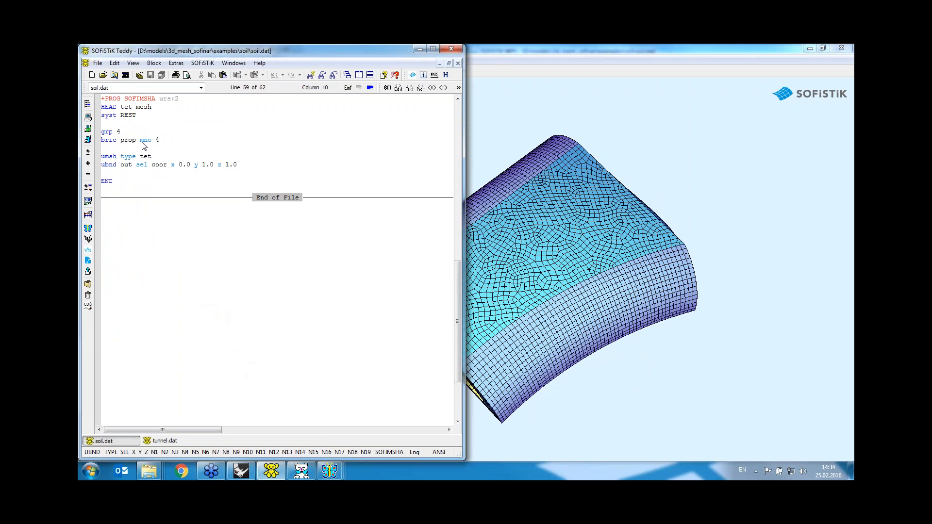
left_click(108, 157)
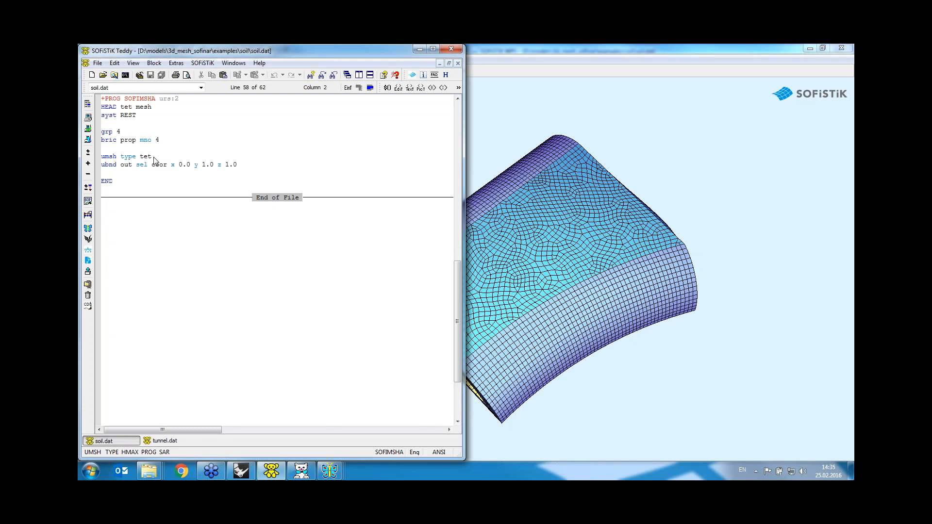
left_click(110, 166)
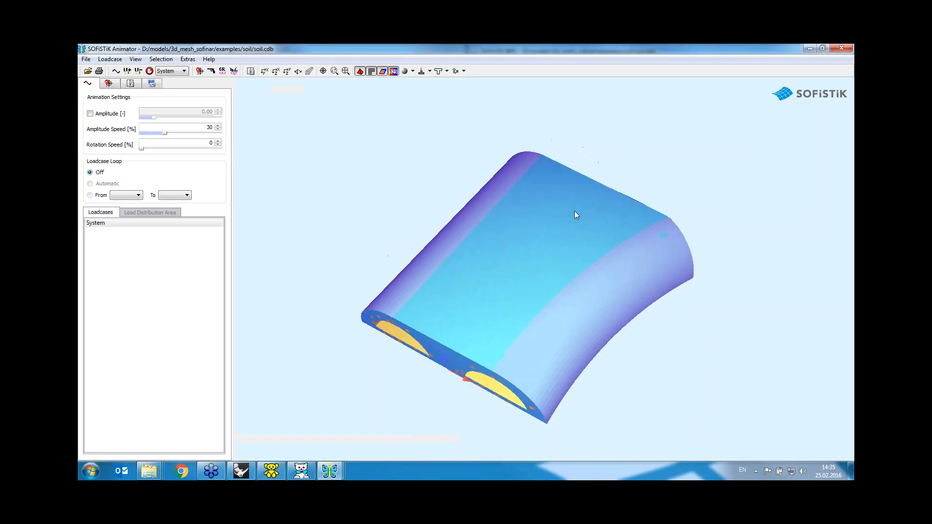
left_click_drag(575, 211, 460, 289)
scroll(459, 288, "up", 2)
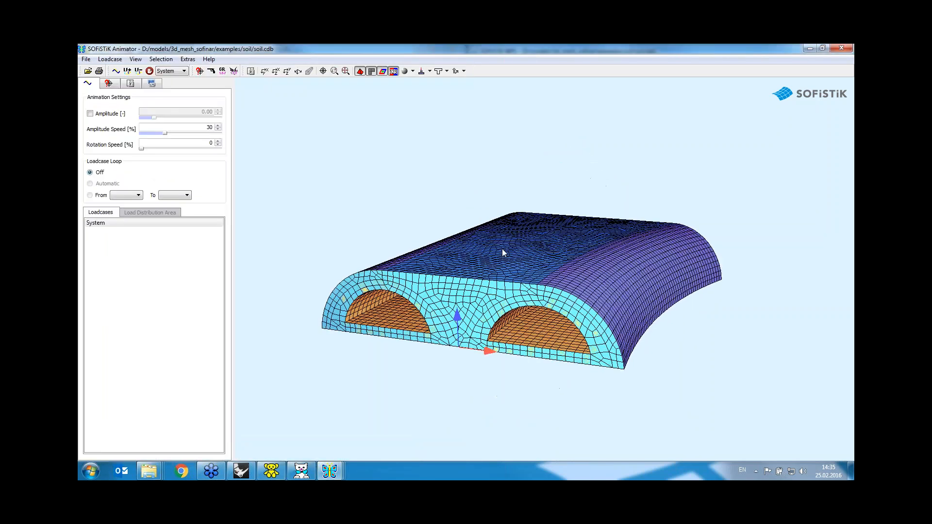
- Send soil.dat from Teddy to WPS, execute only the tet mesh module and view the resulting soil mesh in Animator
left_click(271, 470)
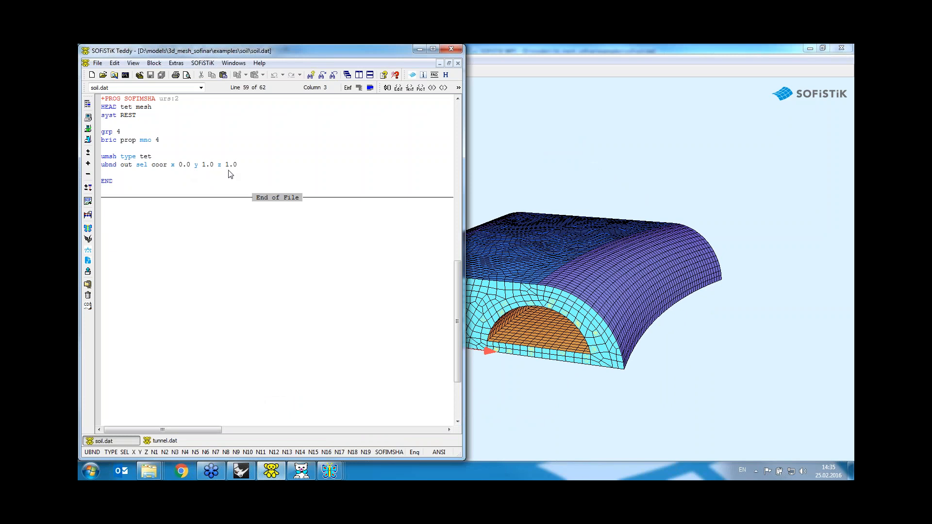
left_click(87, 118)
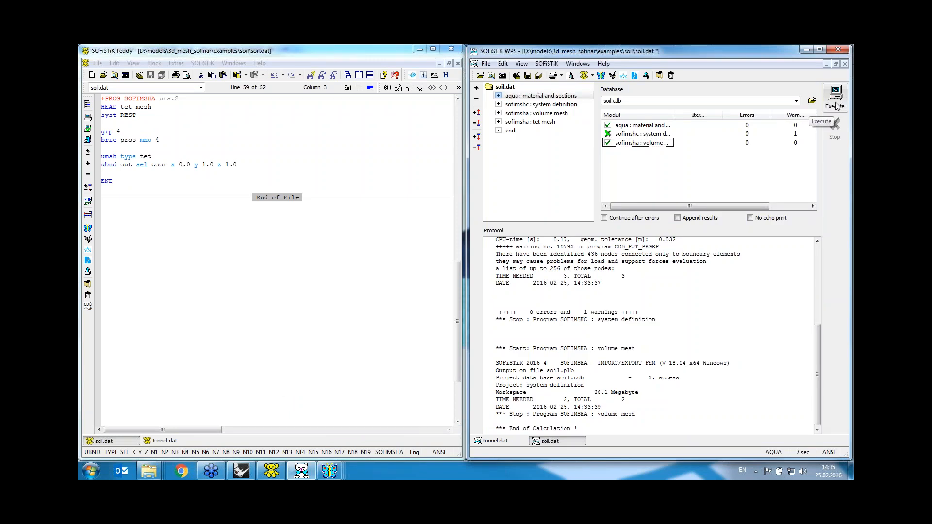
left_click(536, 125)
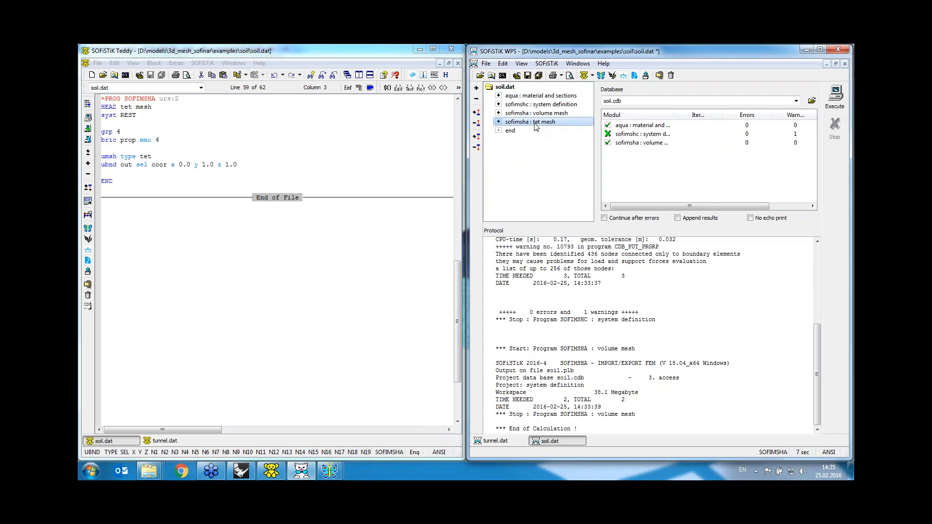
right_click(535, 123)
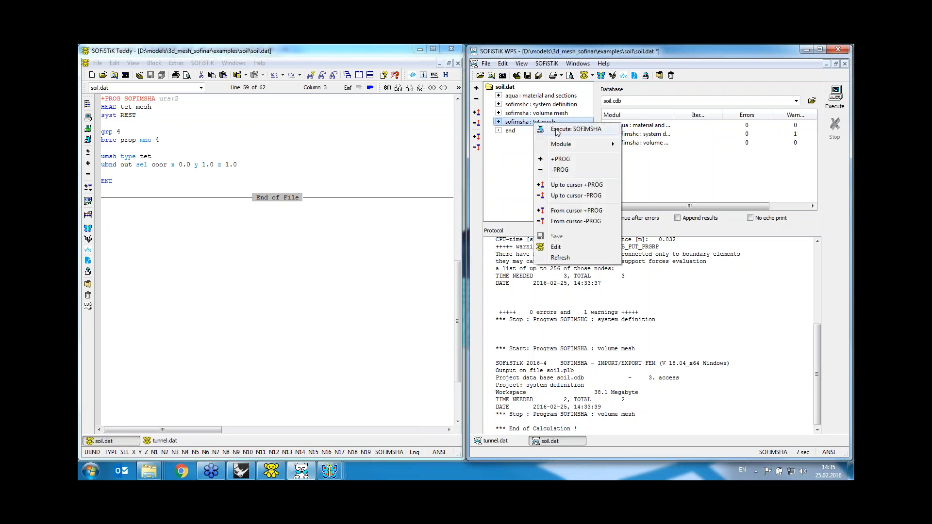
left_click(557, 130)
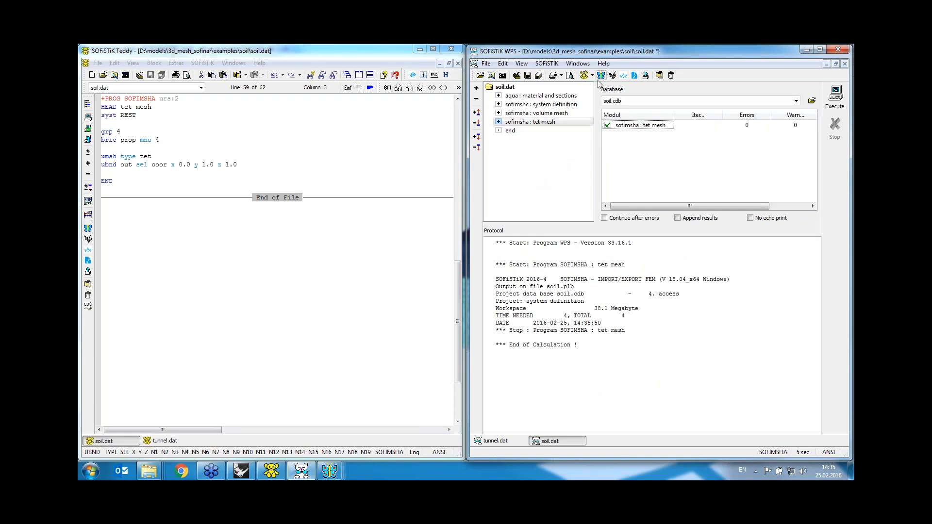
left_click(339, 473)
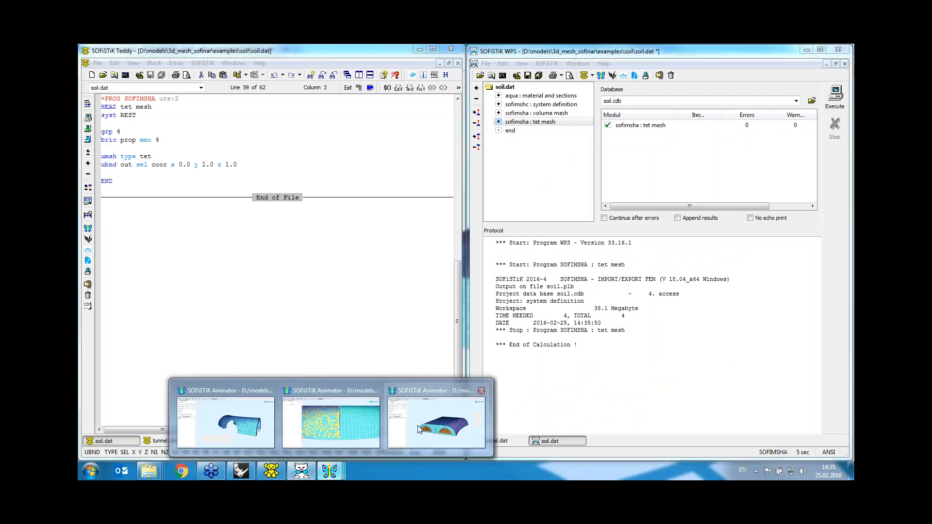
left_click(437, 420)
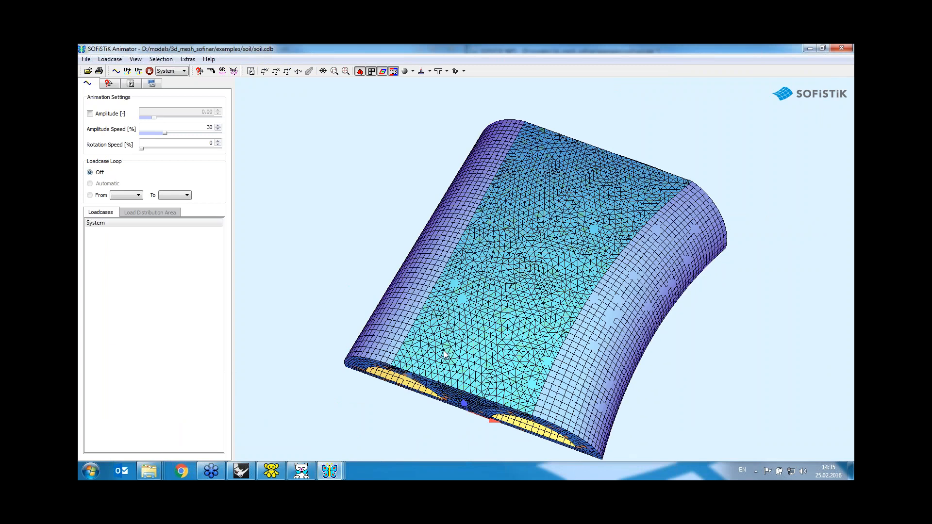
- Hide the quad elements of groups 1 and 2 in the soil model and rotate the remaining volume mesh towards its tunnel openings
left_click(222, 71)
left_click(222, 239)
left_click(222, 249)
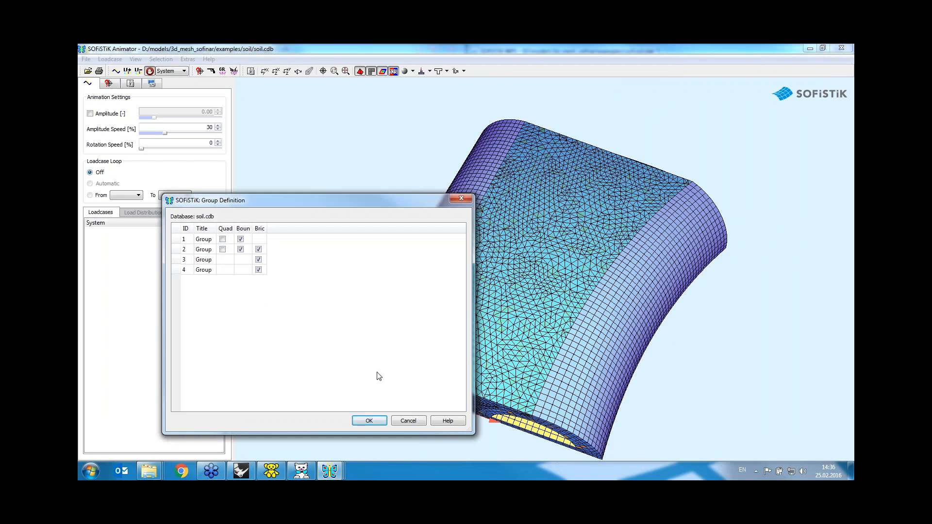
left_click(373, 421)
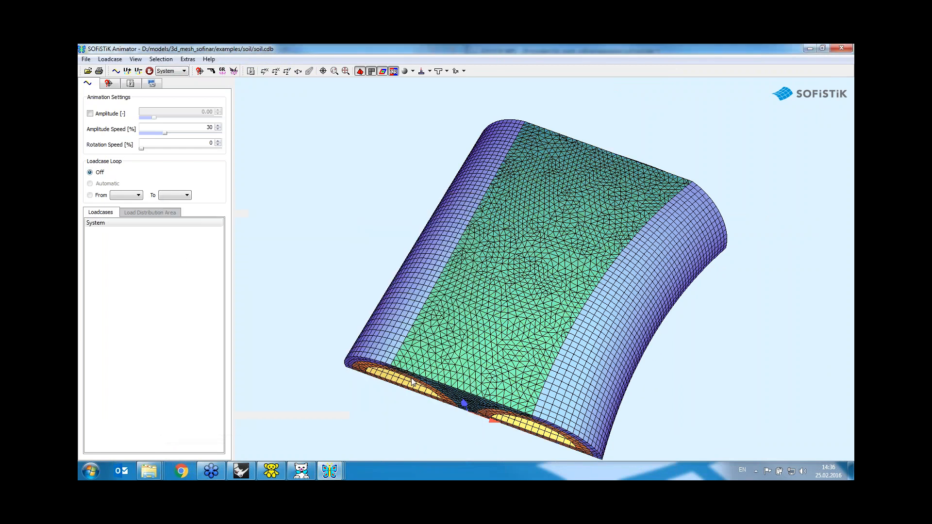
left_click_drag(429, 348, 490, 323)
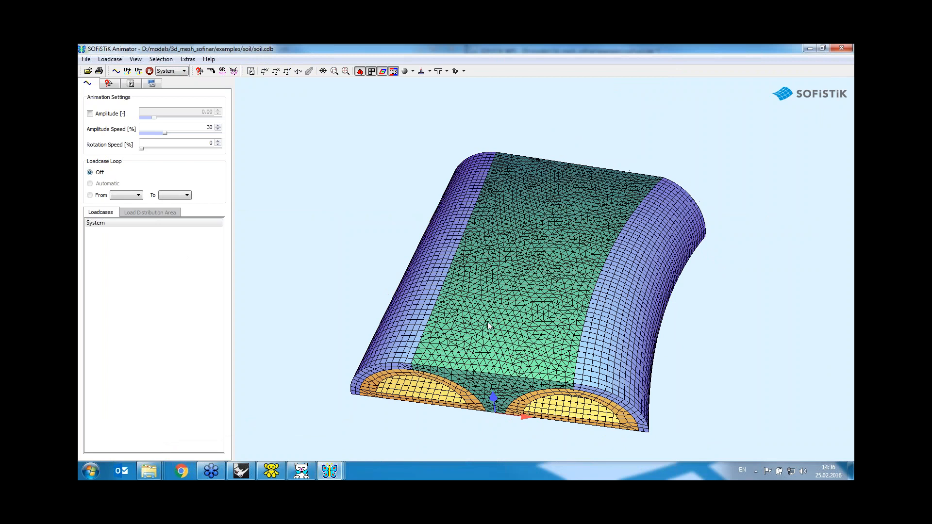
- Cut the model at the near clip plane, show the inner BRIC elements and inspect the tetrahedra between the tunnels
left_click(152, 83)
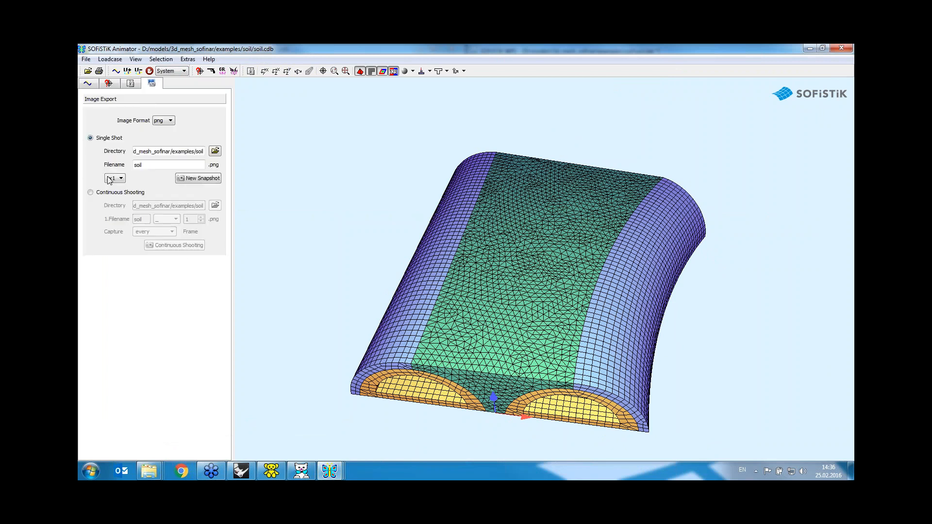
left_click(130, 84)
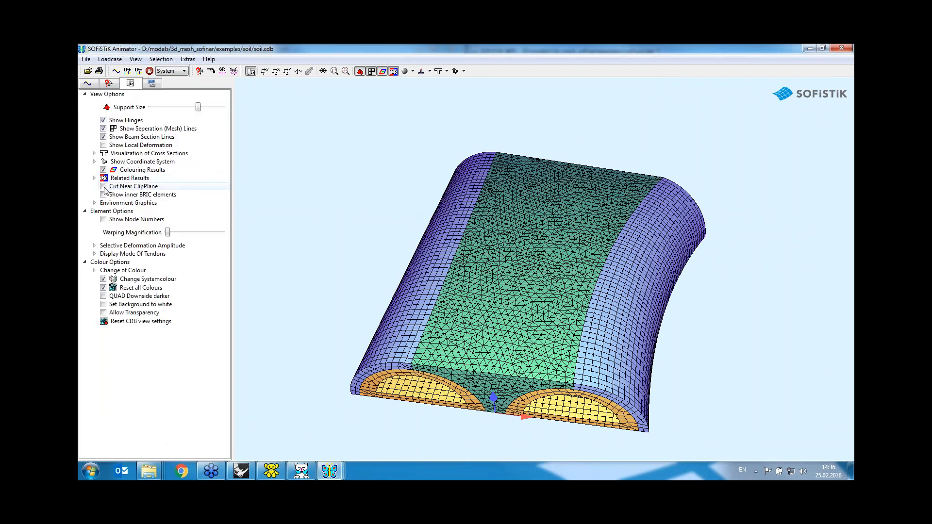
left_click(103, 187)
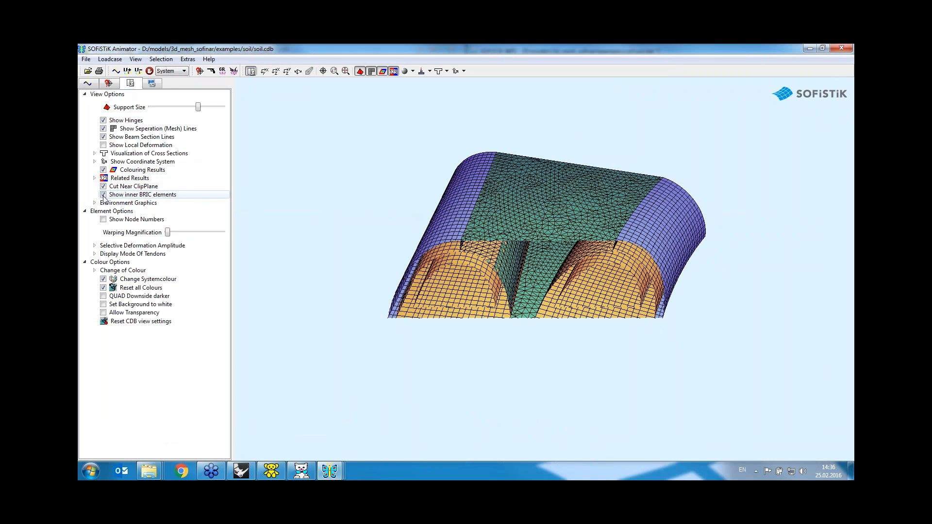
left_click(103, 195)
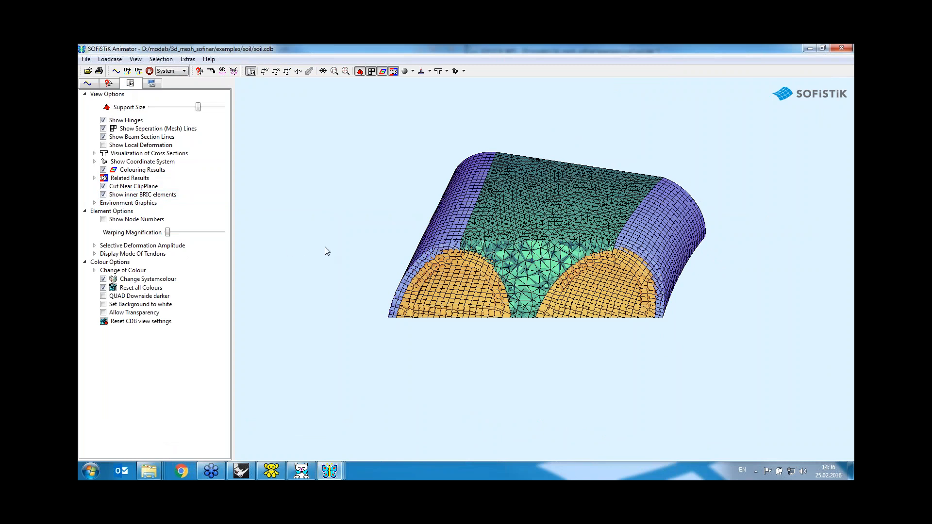
left_click_drag(402, 258, 398, 304)
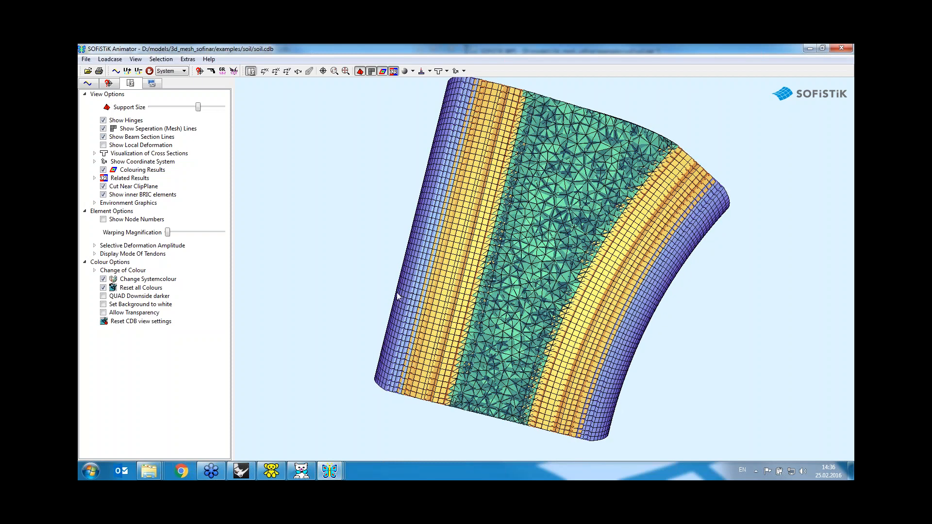
- Switch to the 3d_mesh_sofinar folder in Explorer and open the volume_meshing_features_in_sofimsha slide show
mouse_move(156, 475)
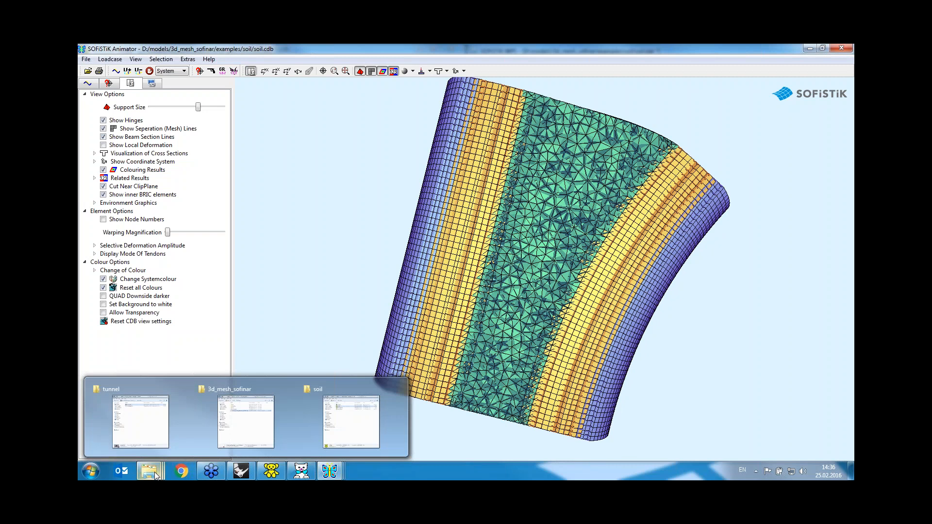
left_click(246, 421)
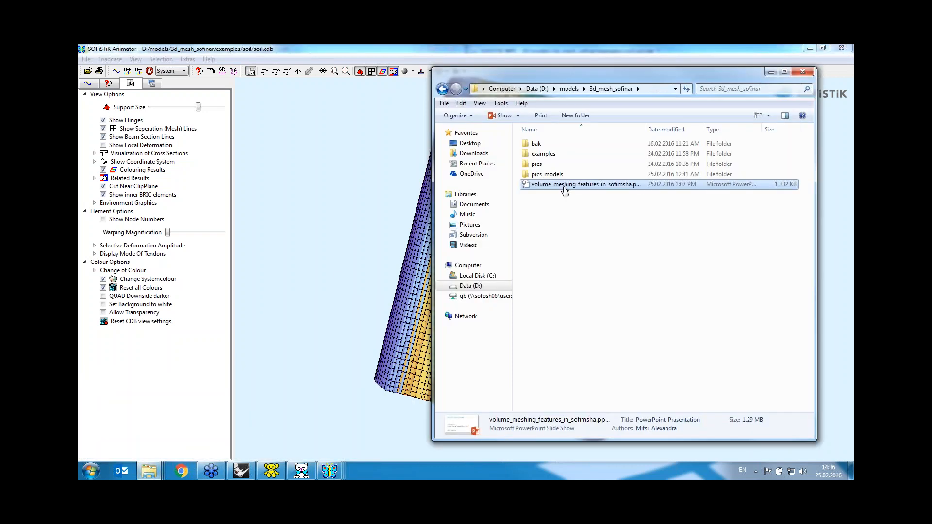
left_click(565, 189)
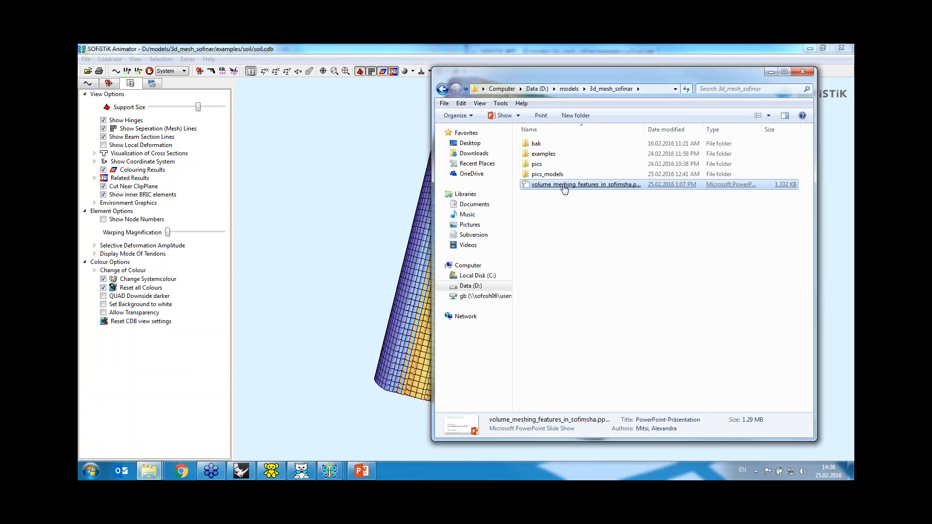
right_click(565, 189)
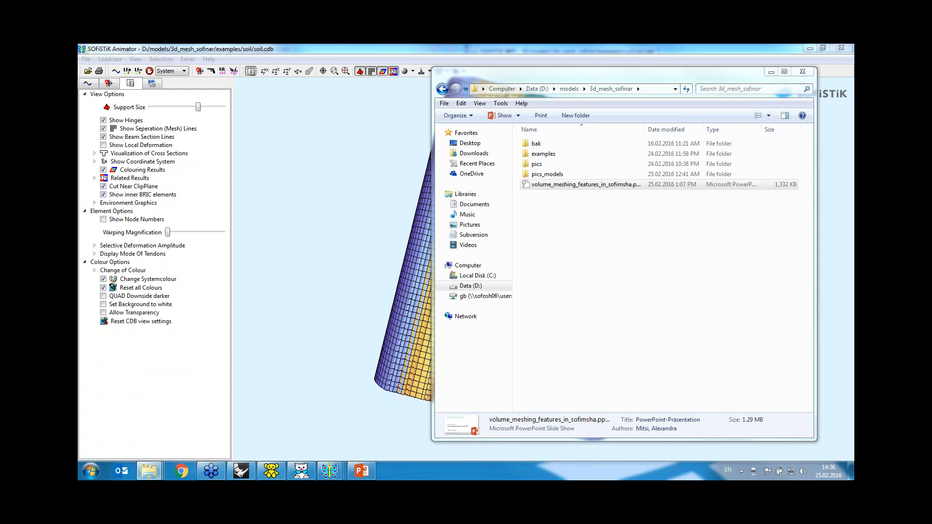
key("super+p")
key("super+p")
key("super+p")
key("super+p")
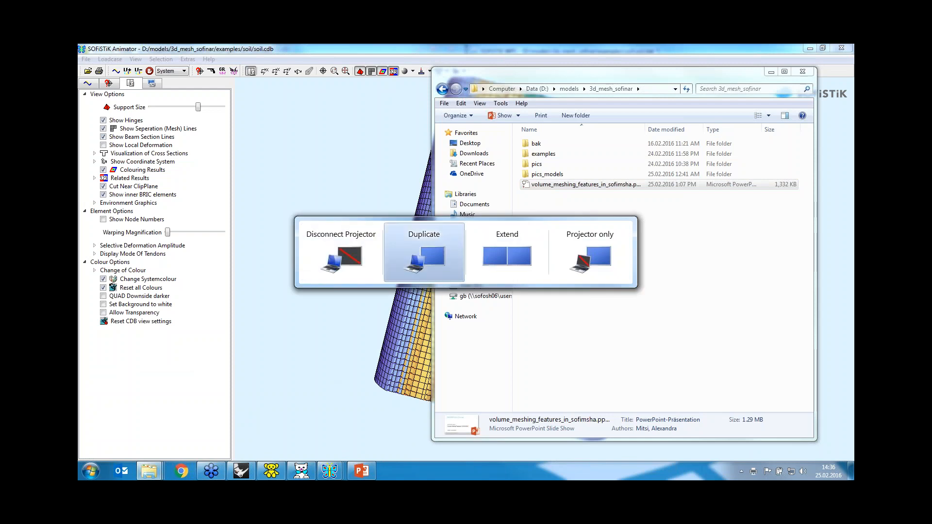
key("super+p")
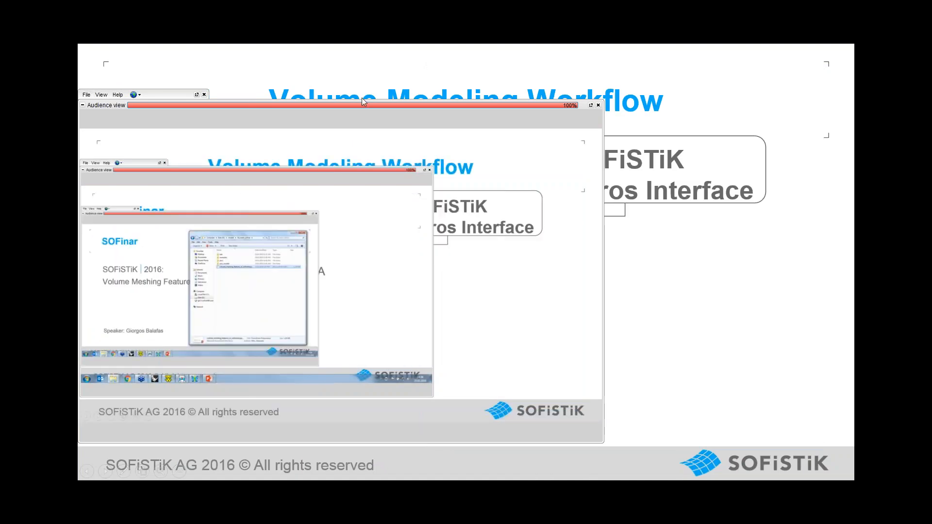
key("Escape")
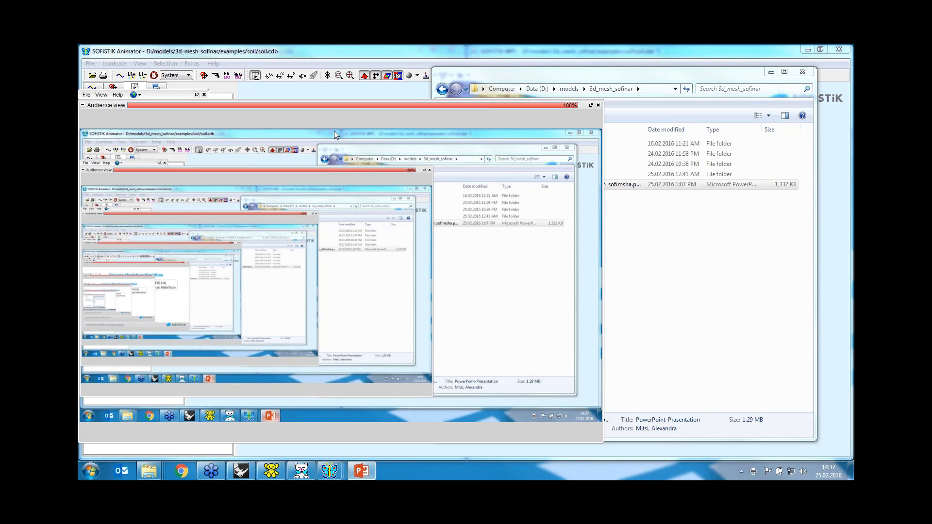
left_click(204, 95)
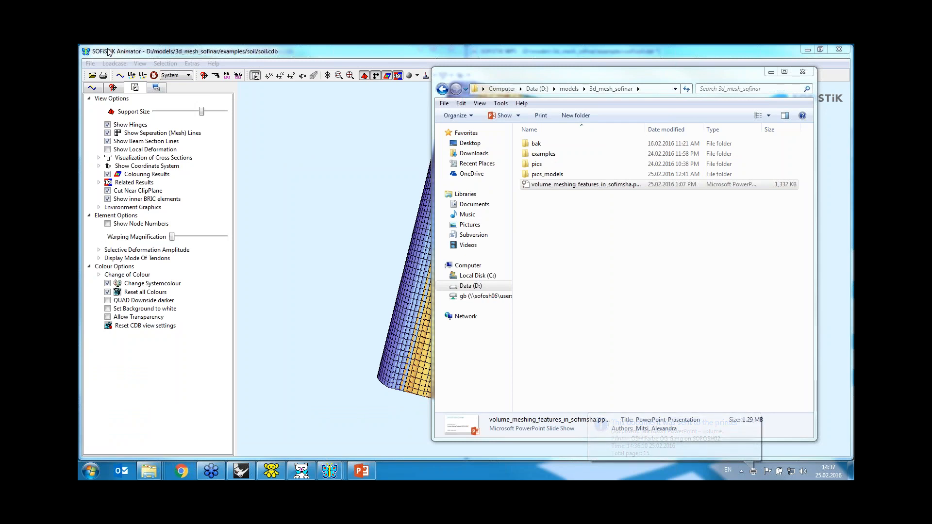
- Set the projector display mode to Duplicate and bring up the slide show's title slide
key("super+p")
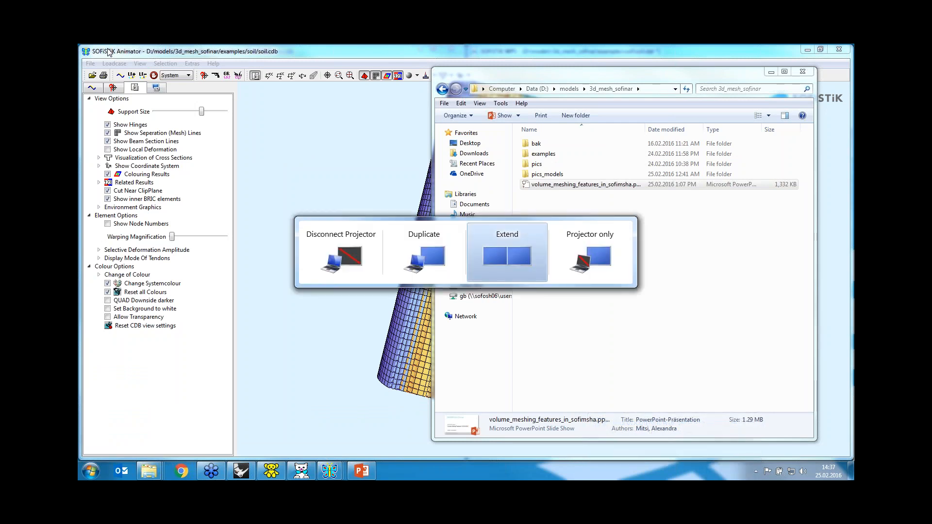
key("super+p")
key("super+p")
key("super+p")
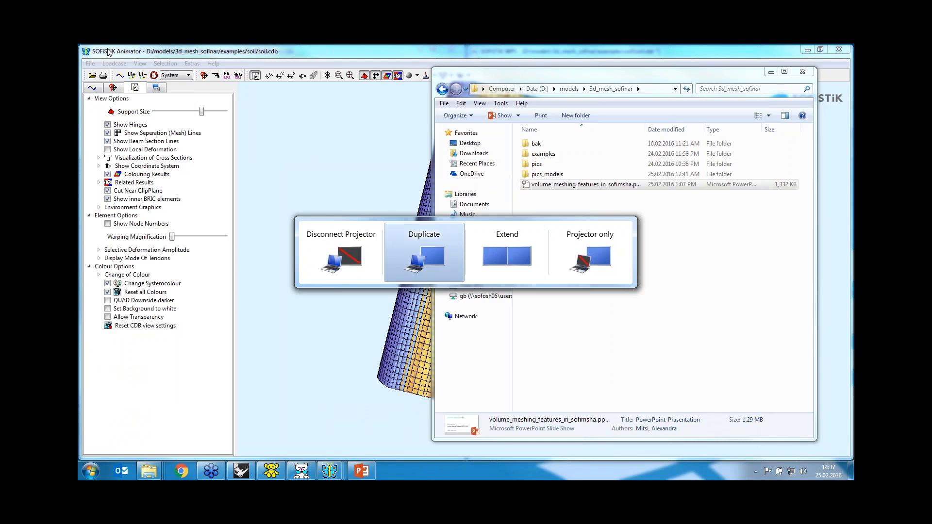
key("super+p")
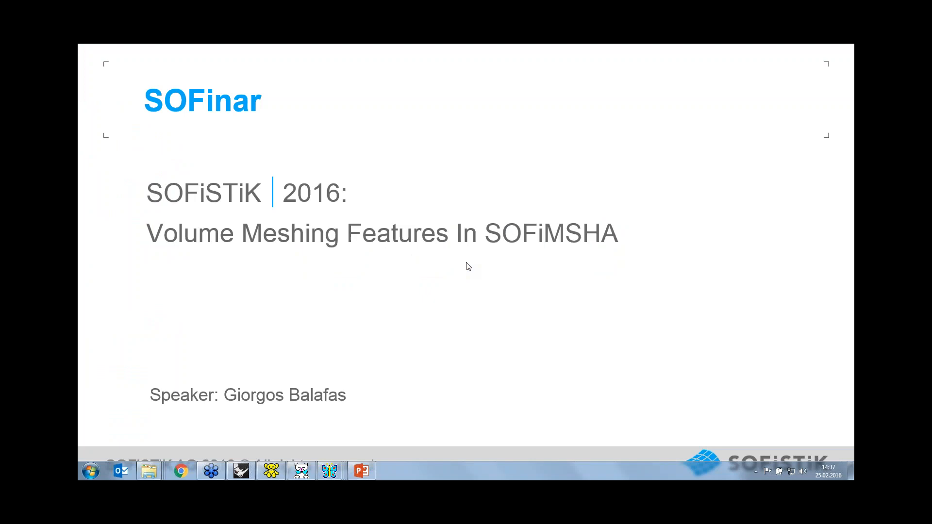
key("super+p")
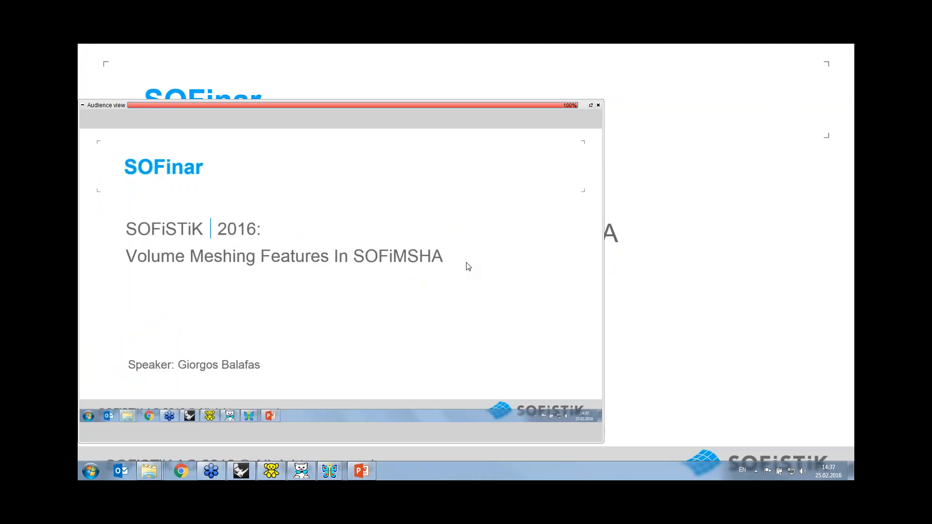
- Return to the running slide show, advance to the Volume Modeling Workflow slide and clear the webinar panels off it
key("super")
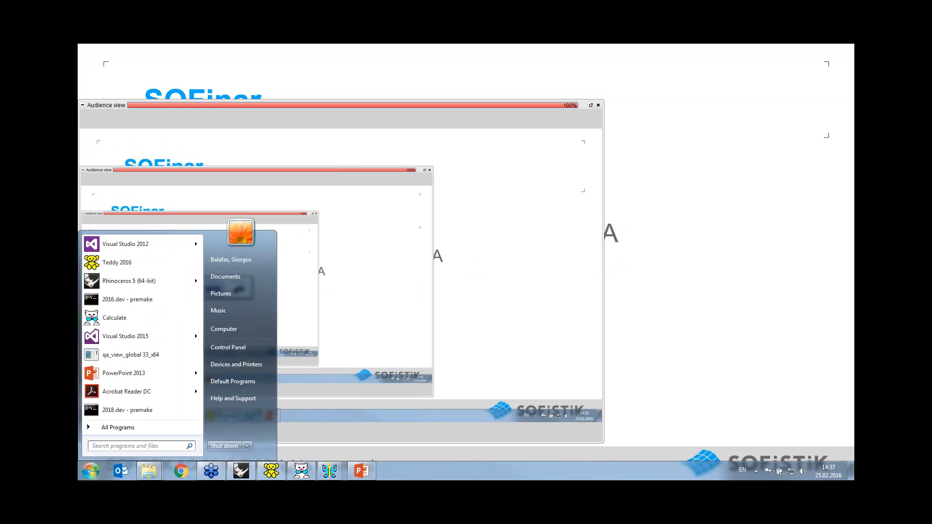
left_click(362, 473)
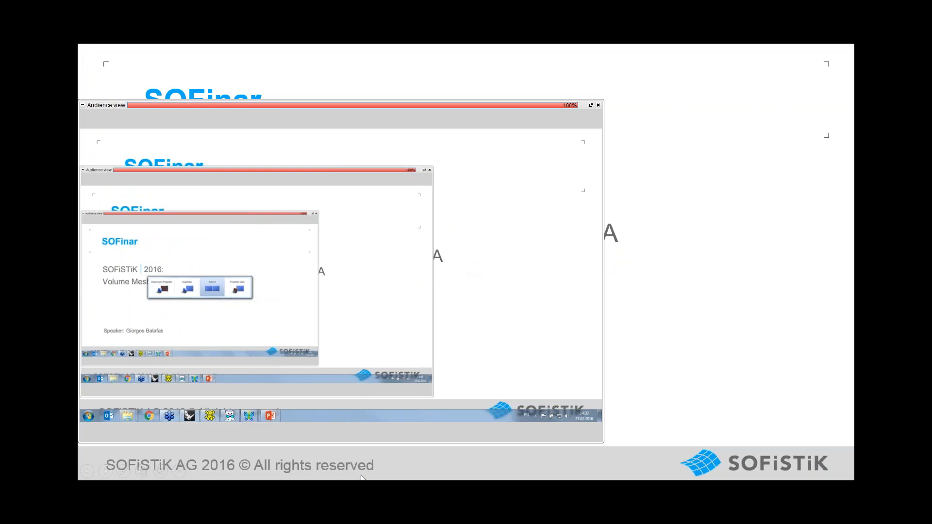
left_click(669, 316)
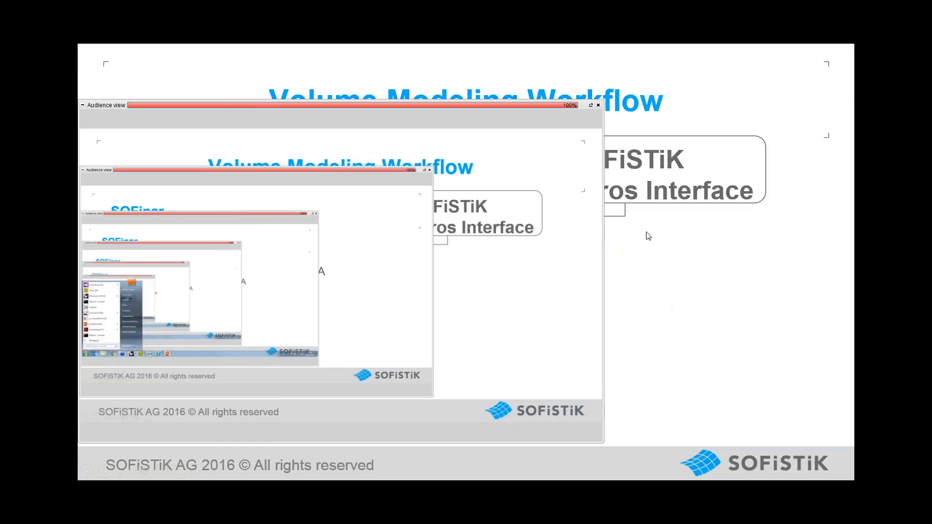
left_click(591, 106)
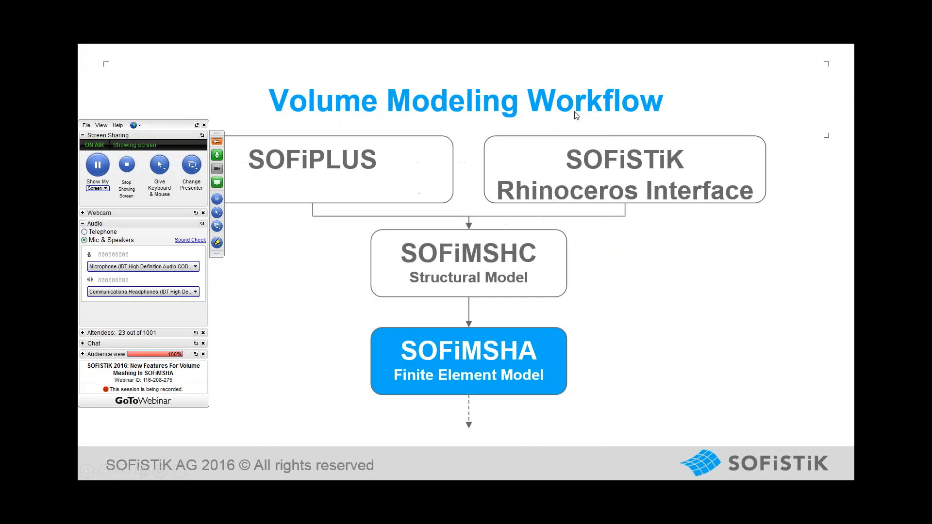
left_click_drag(188, 126, 94, 126)
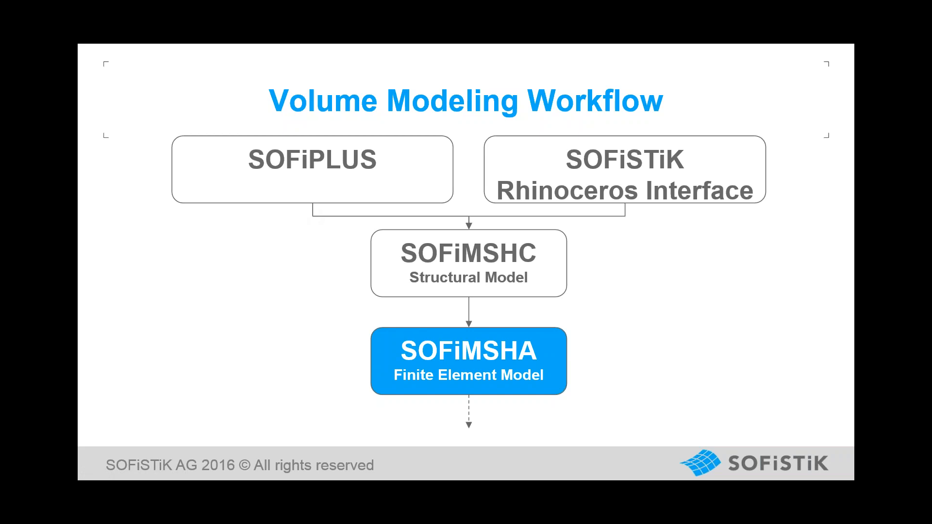
- Advance the slide show past the Example – Tunnel Intersection slide to the Further Information slide
key("super+Tab")
left_click(537, 238)
left_click(538, 239)
left_click(538, 239)
left_click(537, 239)
key("Right")
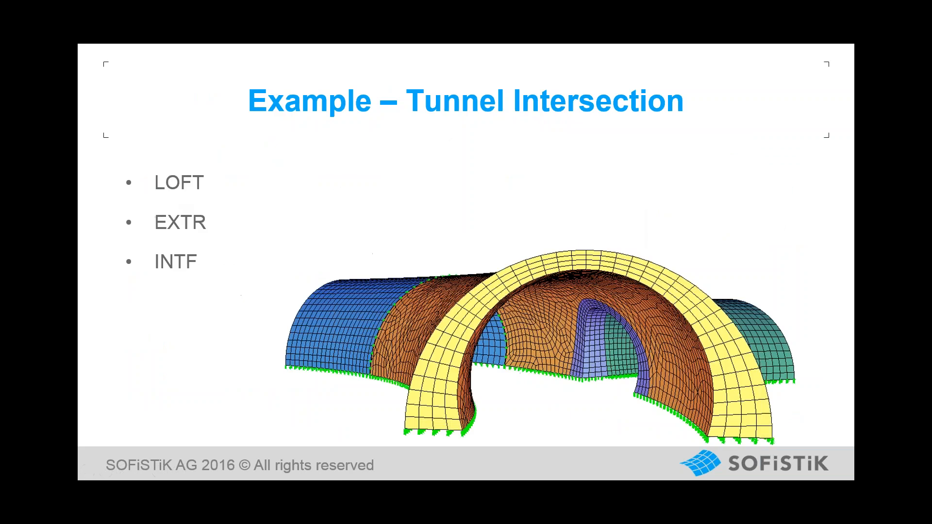
key("Right")
key("Right")
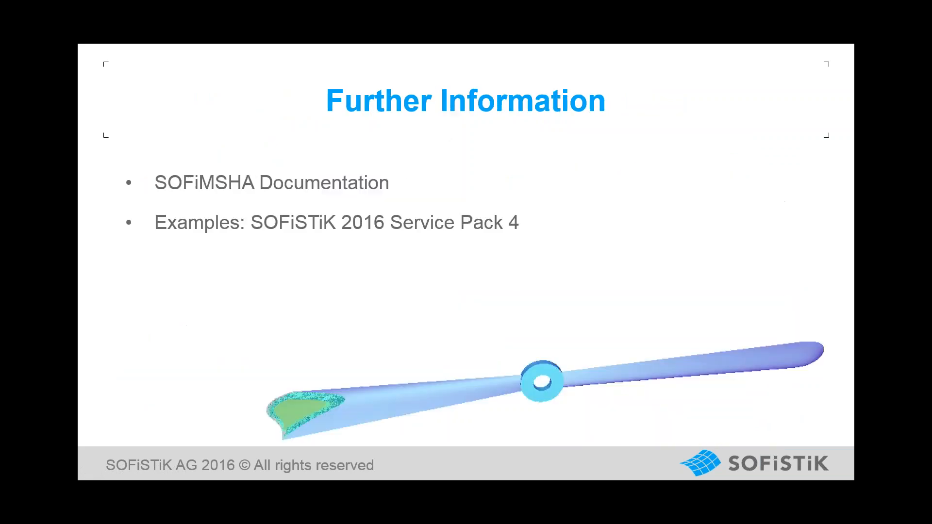